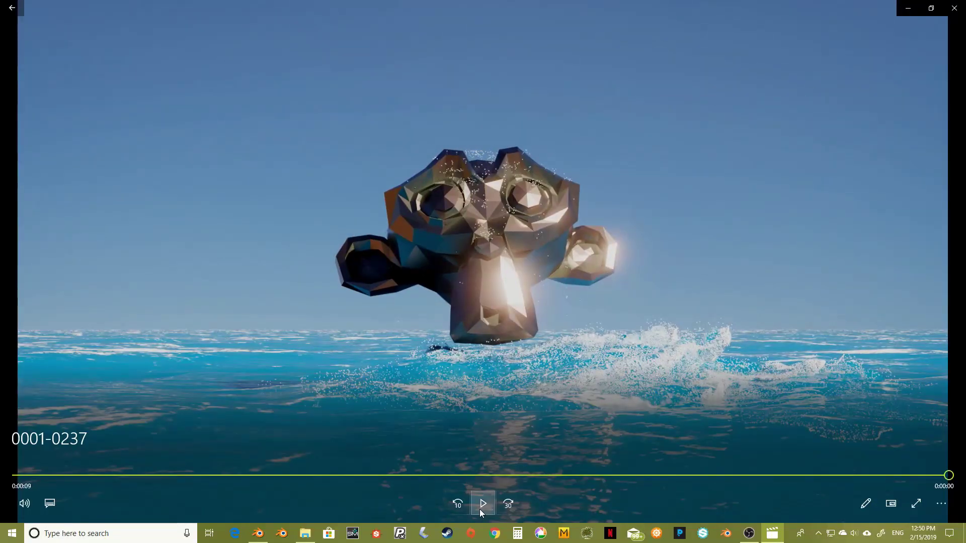
Replay the rendered monkey-head splash ocean clip full screen in Movies & TV
{"action": "left_click", "coordinate": [481, 511]}
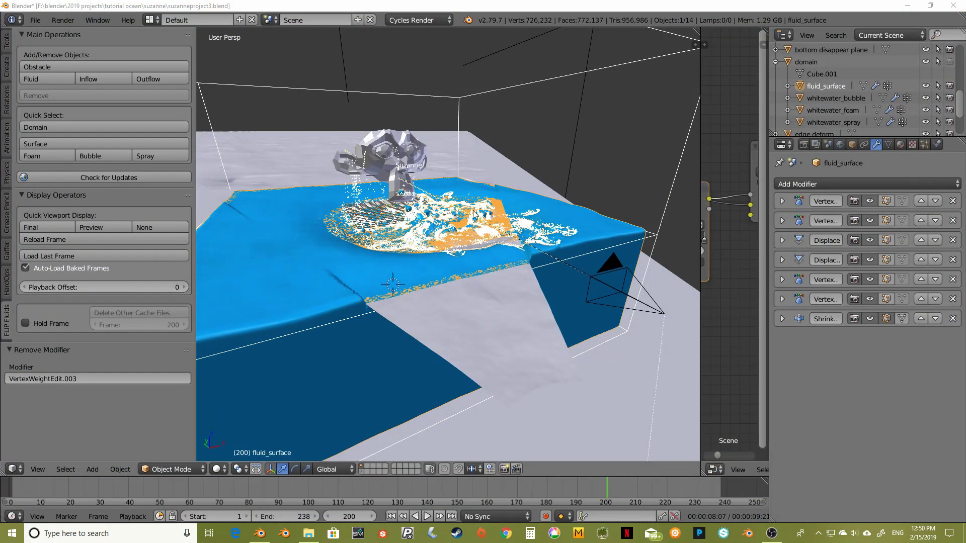
Orbit around the fluid domain, briefly isolating the ocean plane before restoring the full scene
{"action": "middle_click_drag", "start_coordinate": [430, 234], "coordinate": [405, 212]}
{"action": "middle_click_drag", "start_coordinate": [465, 189], "coordinate": [436, 272]}
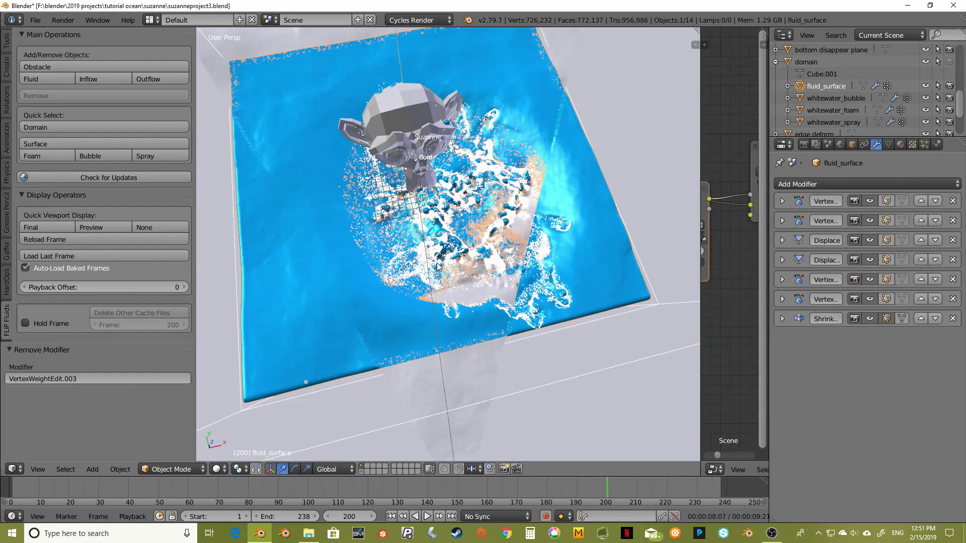
{"action": "middle_click_drag", "start_coordinate": [434, 289], "coordinate": [322, 24]}
{"action": "middle_click_drag", "start_coordinate": [321, 85], "coordinate": [369, 44]}
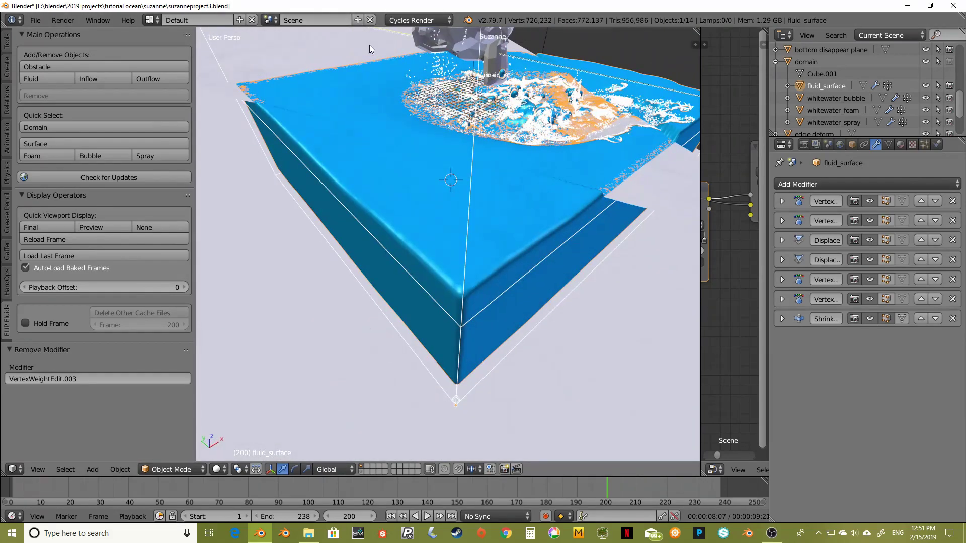
{"action": "right_click", "coordinate": [512, 222]}
{"action": "key", "text": "KP_Divide"}
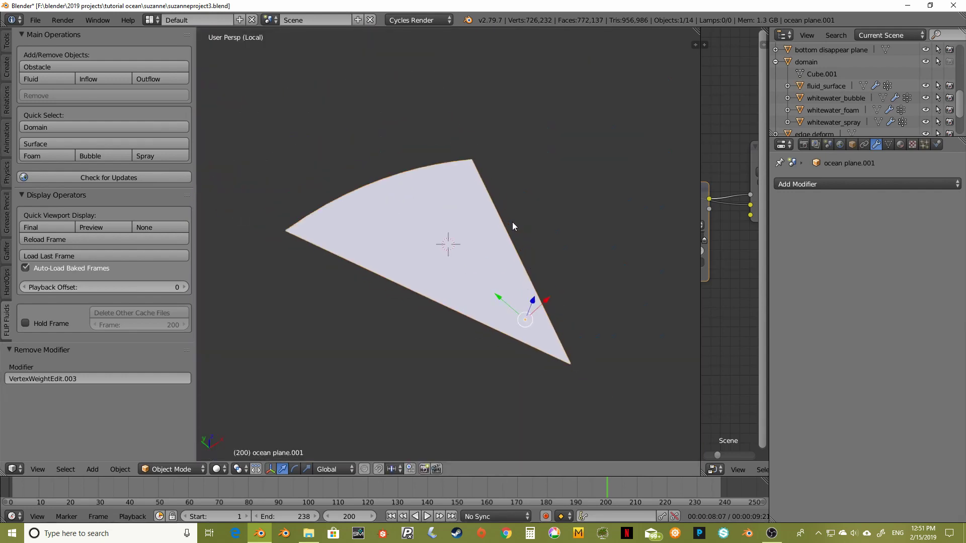
{"action": "key", "text": "KP_Divide"}
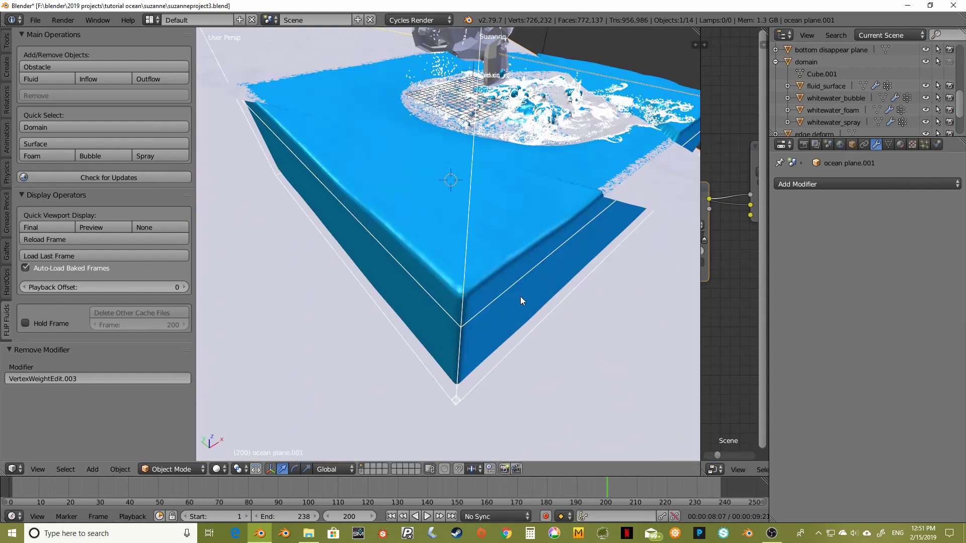
Isolate fluid_surface in local view and check it from the front, then straight from above
{"action": "right_click", "coordinate": [515, 240]}
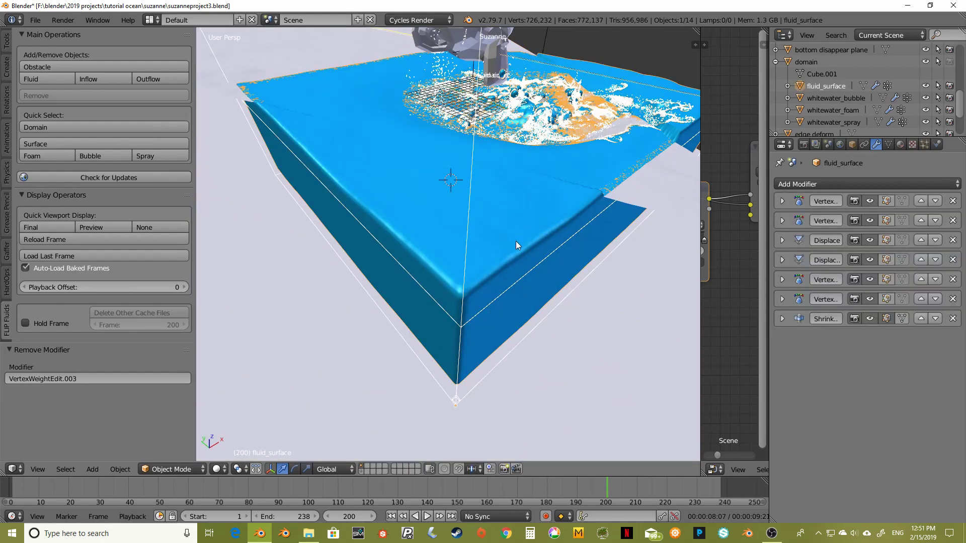
{"action": "key", "text": "KP_Divide"}
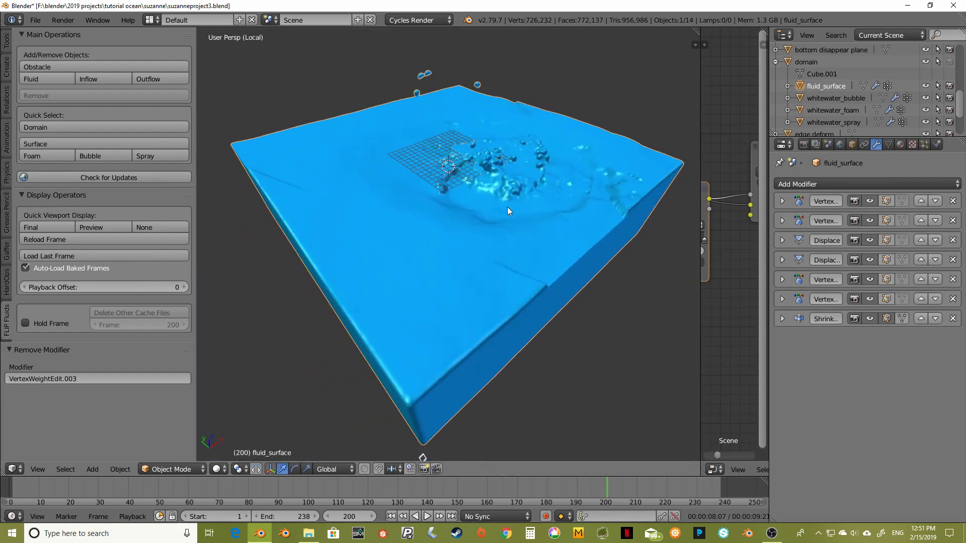
{"action": "middle_click_drag", "start_coordinate": [507, 207], "coordinate": [536, 168]}
{"action": "scroll", "coordinate": [536, 171], "scroll_direction": "down", "scroll_amount": 5}
{"action": "key", "text": "KP_1"}
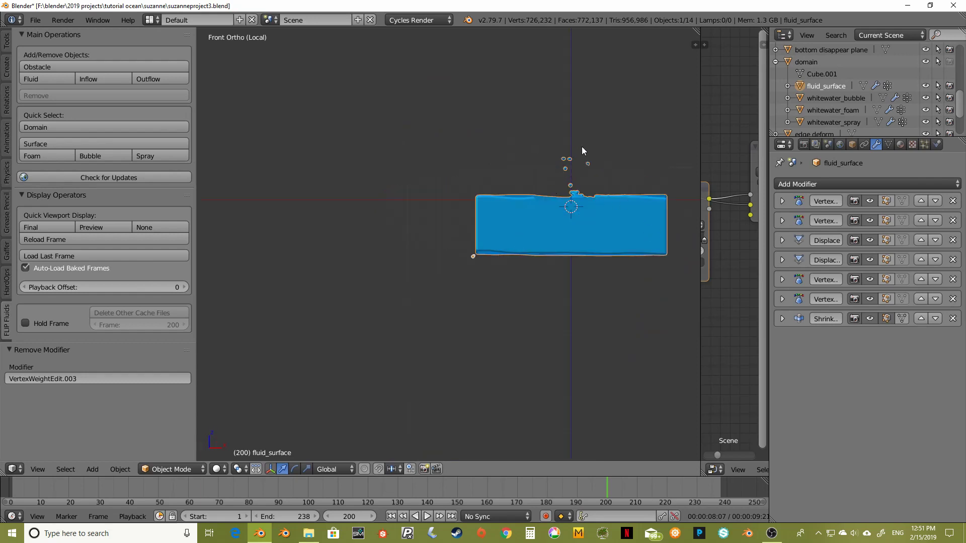
{"action": "scroll", "coordinate": [583, 211], "scroll_direction": "up", "scroll_amount": 5}
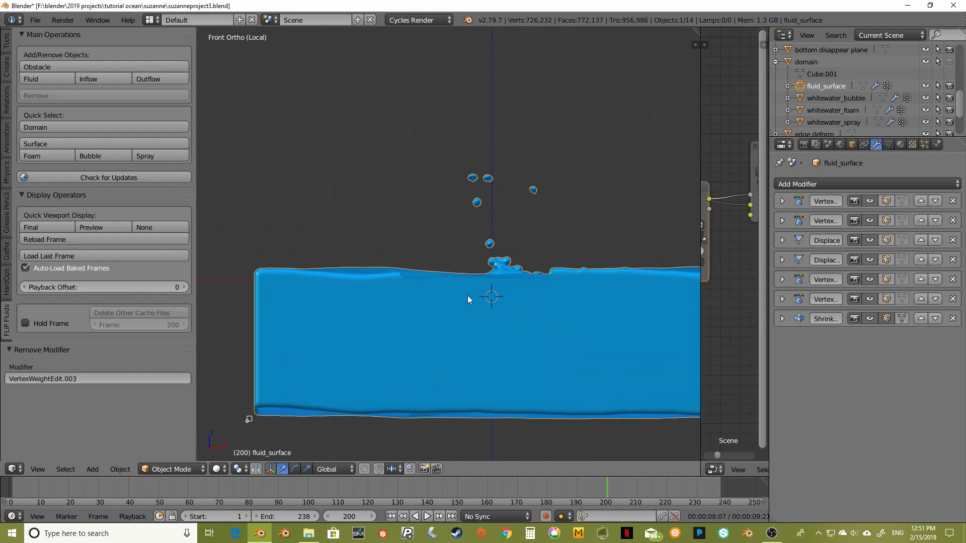
{"action": "mouse_move", "coordinate": [463, 296]}
{"action": "middle_mouse_down"}
{"action": "mouse_move", "coordinate": [452, 273]}
{"action": "mouse_move", "coordinate": [453, 293]}
{"action": "middle_mouse_up"}
{"action": "middle_click_drag", "start_coordinate": [439, 260], "coordinate": [502, 278]}
{"action": "middle_click_drag", "start_coordinate": [392, 174], "coordinate": [429, 218]}
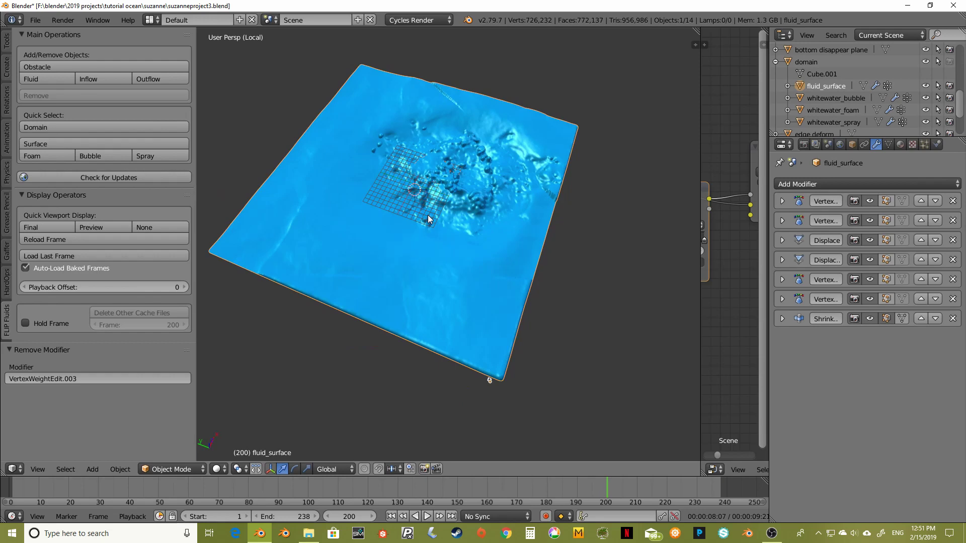
{"action": "key", "text": "KP_7"}
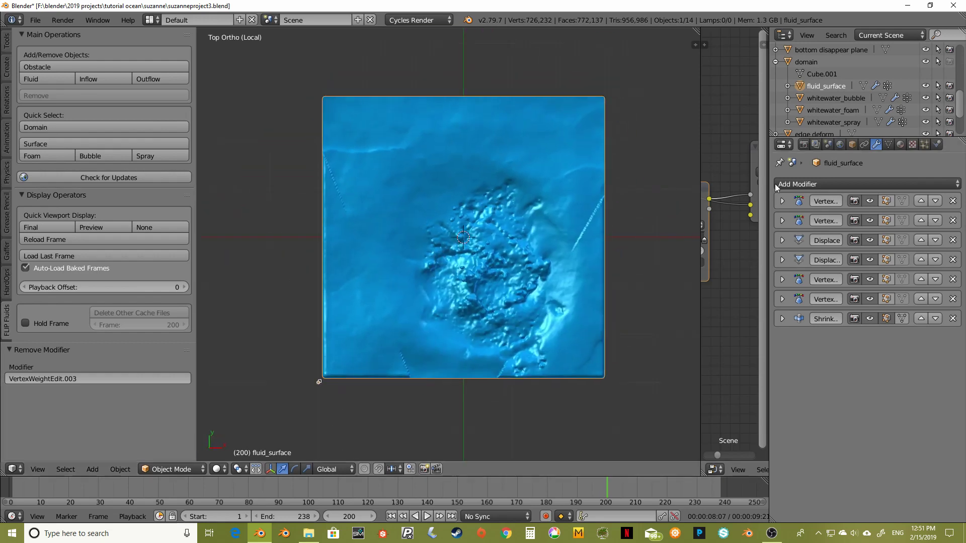
{"action": "middle_click_drag", "start_coordinate": [541, 296], "coordinate": [540, 285], "text": "shift"}
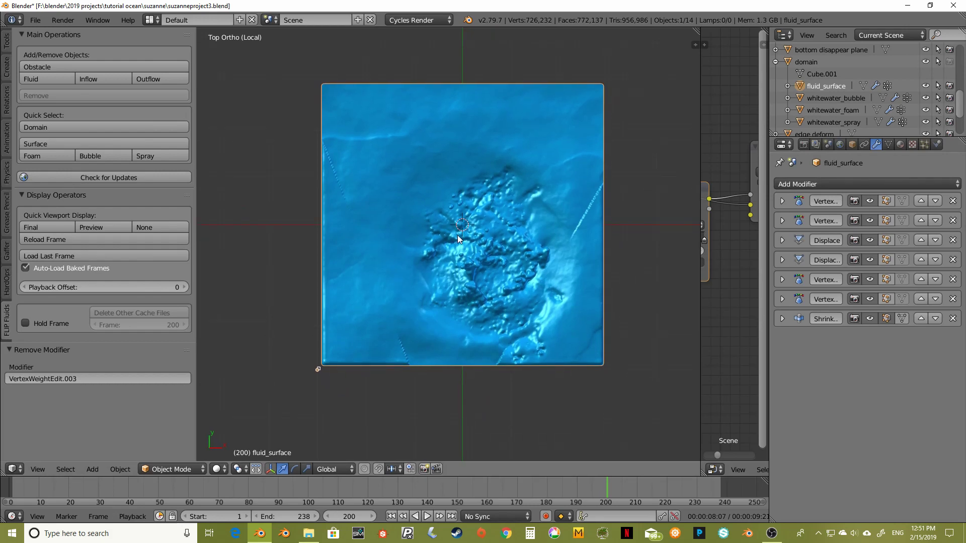
{"action": "left_click", "coordinate": [349, 516]}
Jump the timeline to frame 1
{"action": "left_click", "coordinate": [350, 516]}
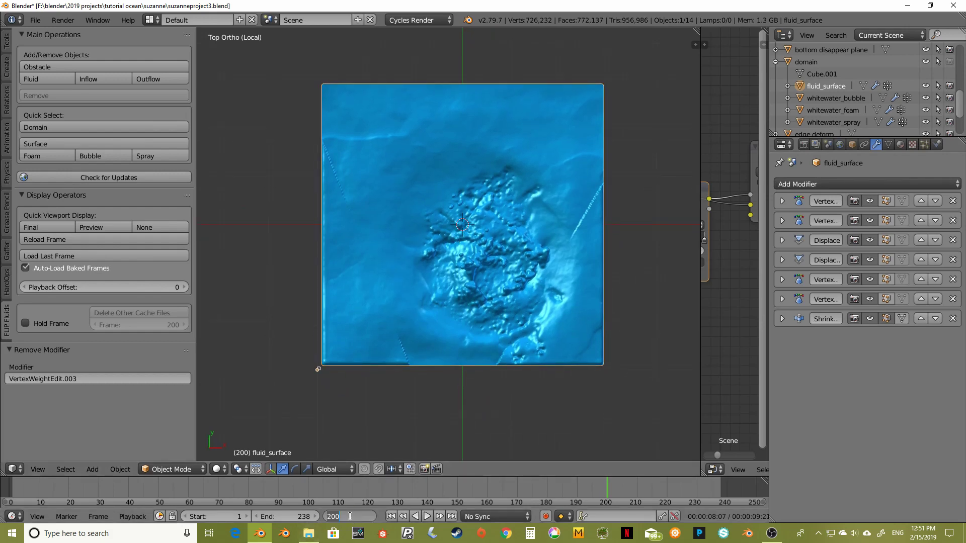
{"action": "type", "text": "1"}
{"action": "key", "text": "Return"}
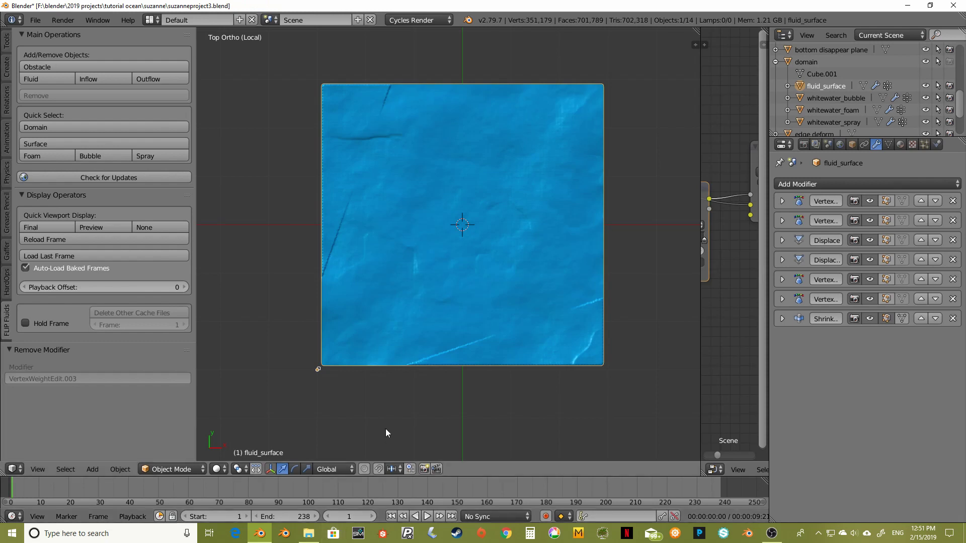
{"action": "middle_click_drag", "start_coordinate": [514, 237], "coordinate": [516, 223], "text": "shift"}
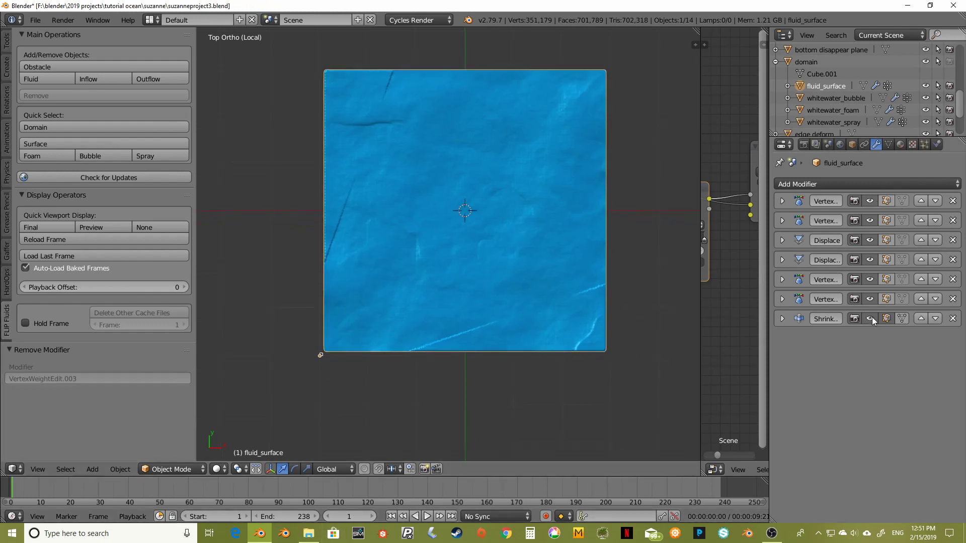
Hide all six of fluid_surface's modifiers in the viewport, leaving a smooth surface
{"action": "left_click", "coordinate": [870, 297]}
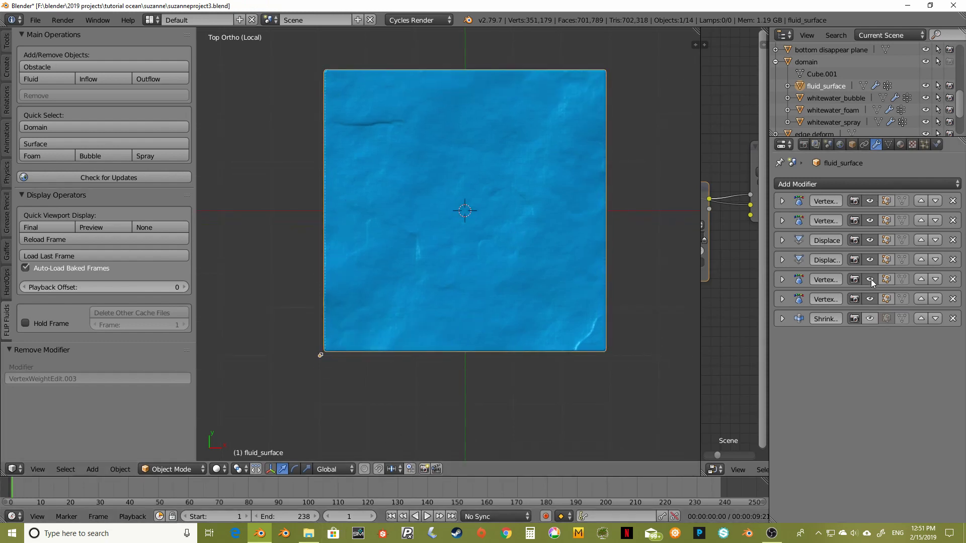
{"action": "left_click", "coordinate": [871, 279]}
{"action": "left_click", "coordinate": [868, 259]}
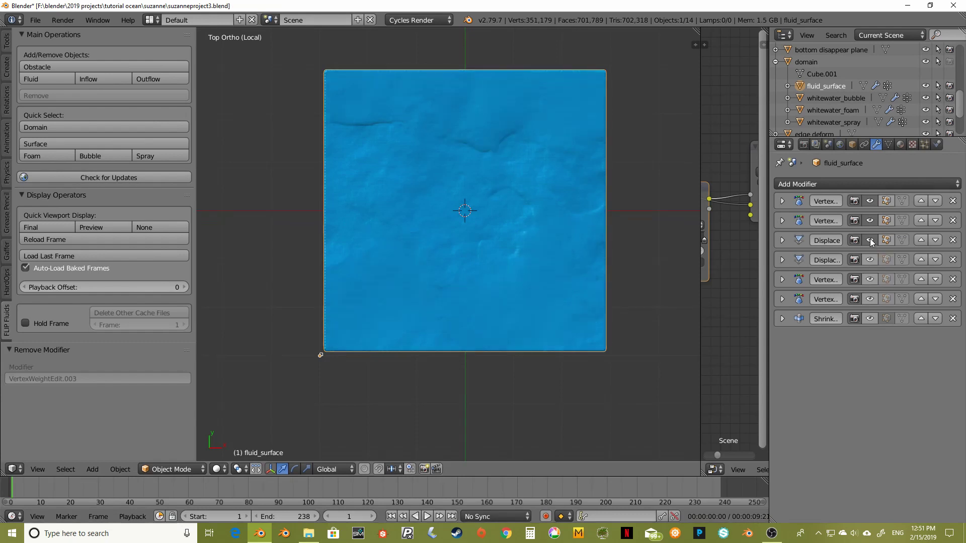
{"action": "left_click", "coordinate": [870, 238]}
{"action": "left_click", "coordinate": [870, 221]}
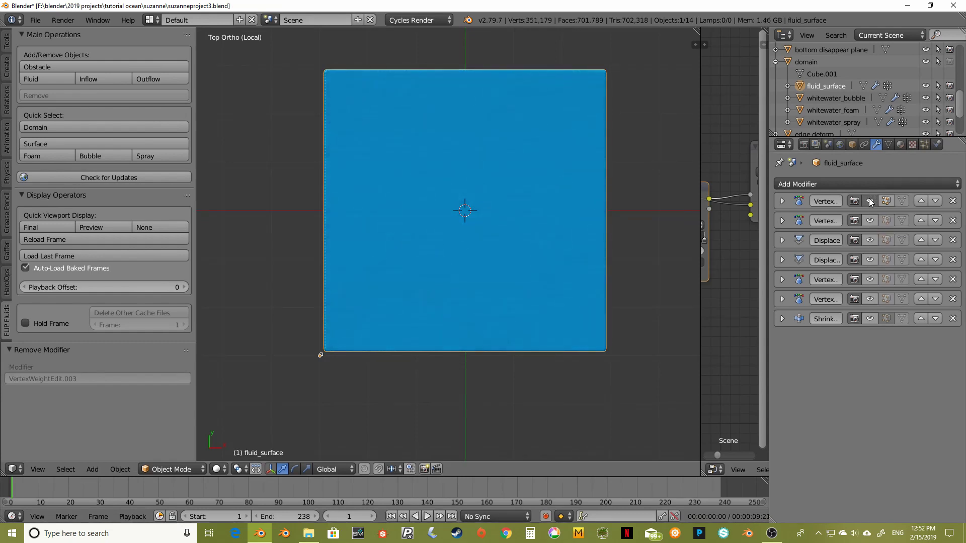
{"action": "left_click", "coordinate": [869, 201]}
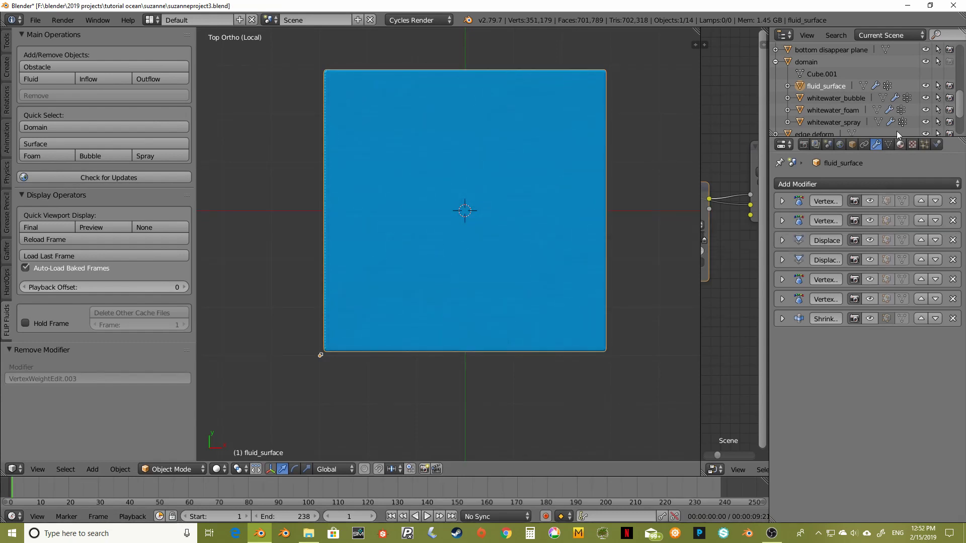
Add a new vertex group, Group.003, to the fluid_surface mesh
{"action": "left_click", "coordinate": [888, 145]}
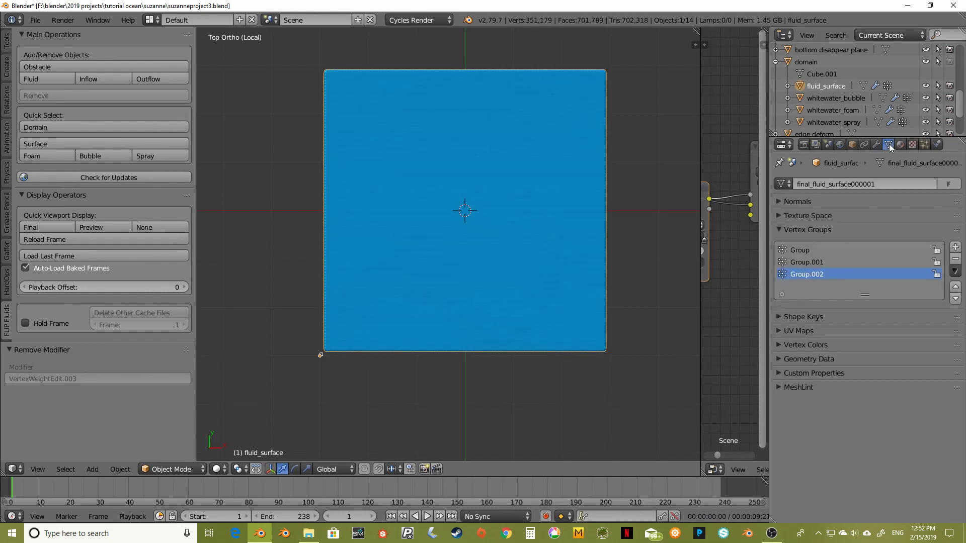
{"action": "left_click", "coordinate": [955, 248]}
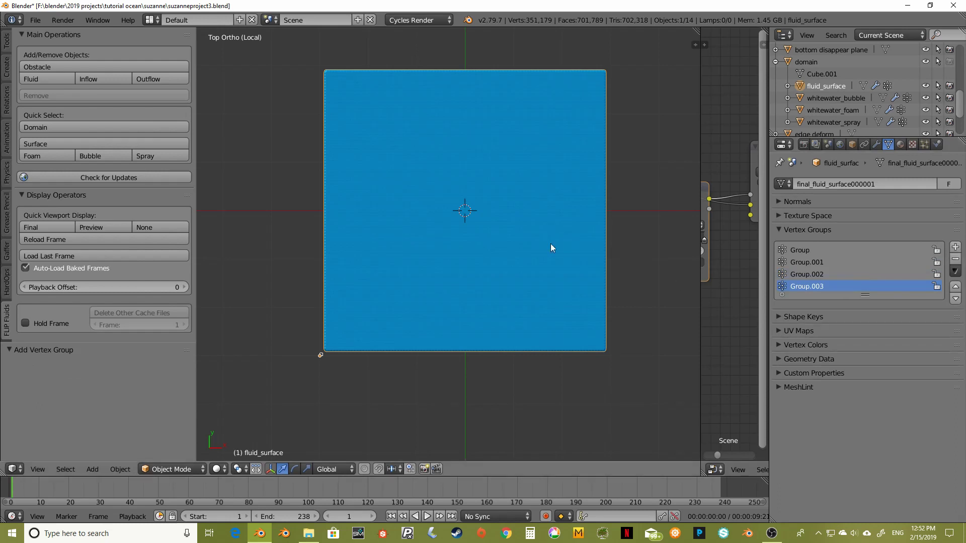
{"action": "middle_click_drag", "start_coordinate": [437, 208], "coordinate": [428, 218], "text": "shift"}
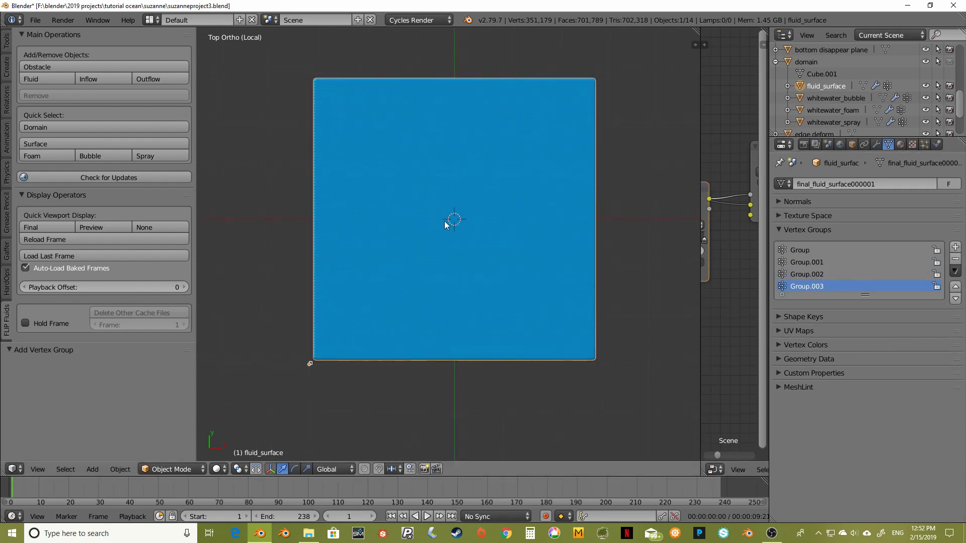
Add a plane and scale it up (5.590, then 1.065) to cover the fluid box
{"action": "key", "text": "shift+a"}
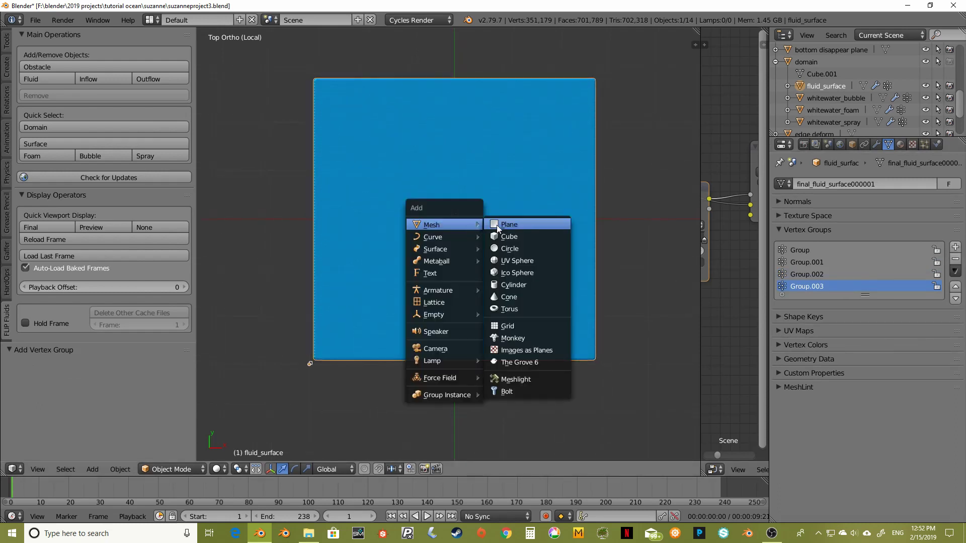
{"action": "left_click", "coordinate": [497, 225]}
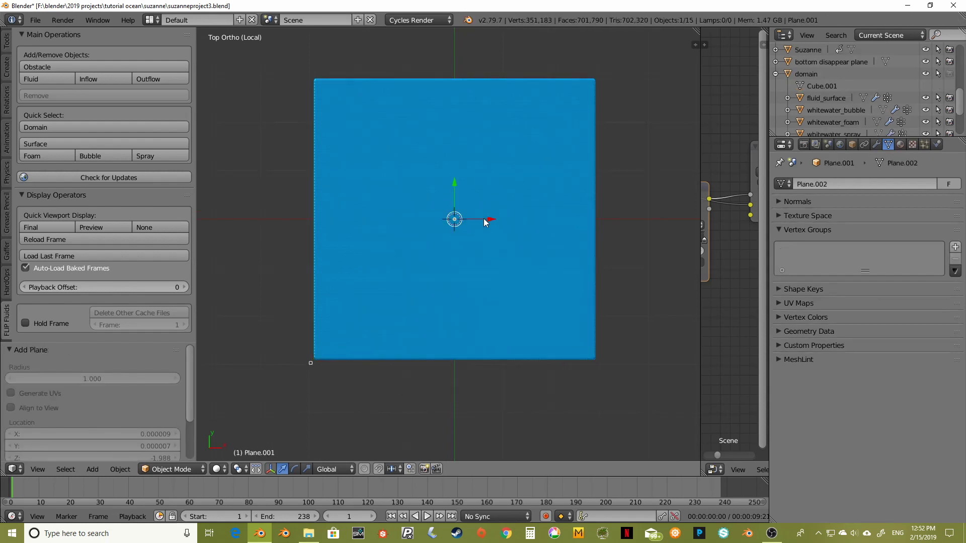
{"action": "key", "text": "s"}
{"action": "left_click", "coordinate": [606, 213]}
{"action": "key", "text": "s"}
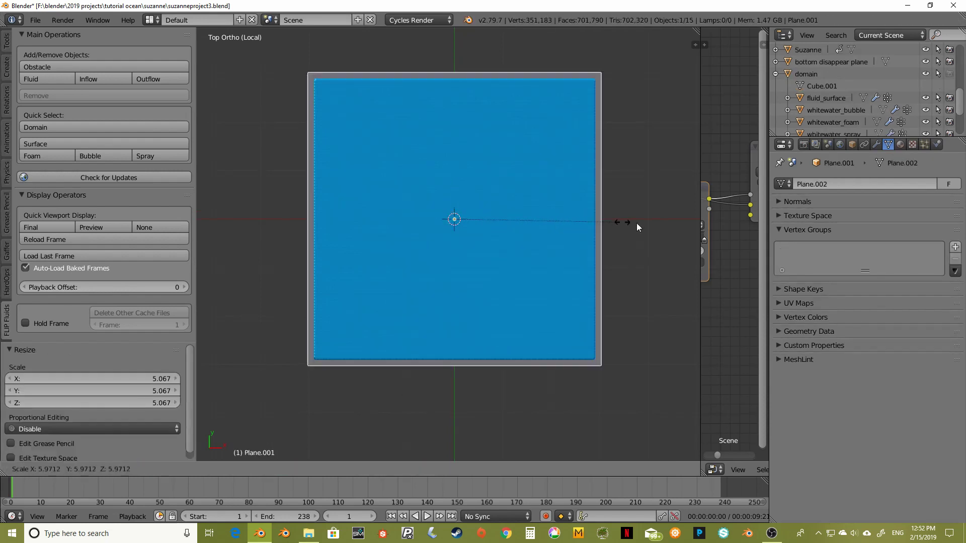
{"action": "left_click", "coordinate": [610, 221]}
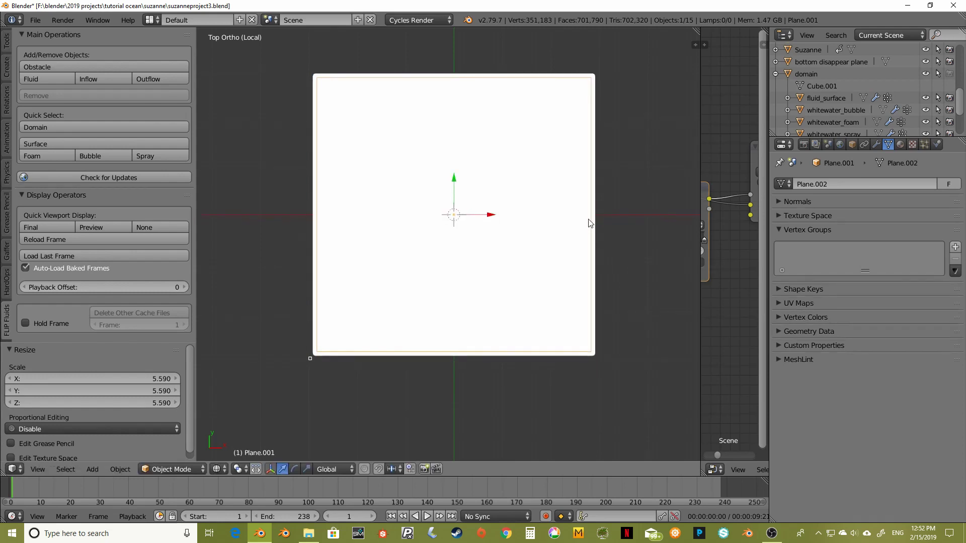
{"action": "key", "text": "shift+z"}
{"action": "key", "text": "s"}
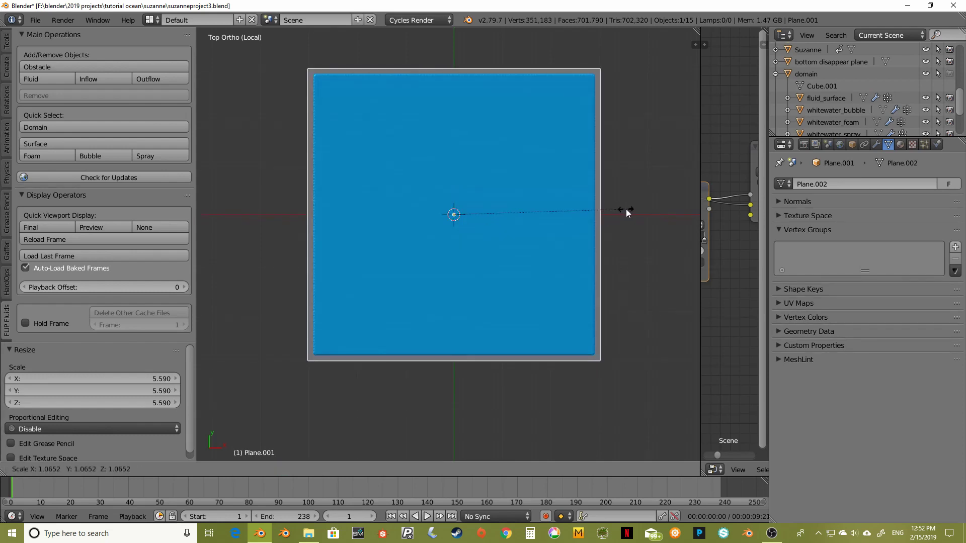
{"action": "left_click", "coordinate": [624, 208]}
{"action": "mouse_move", "coordinate": [563, 249]}
{"action": "middle_mouse_down"}
{"action": "mouse_move", "coordinate": [568, 238]}
{"action": "mouse_move", "coordinate": [558, 255]}
{"action": "middle_mouse_up"}
{"action": "key", "text": "KP_7"}
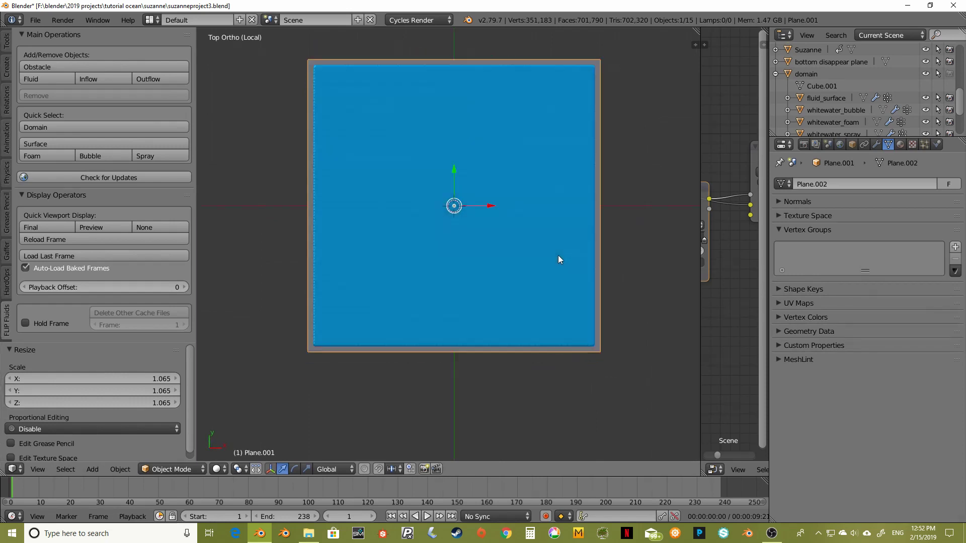
Switch snapping to Face and raise the plane 2.670 along Z
{"action": "left_click", "coordinate": [393, 469]}
{"action": "left_click", "coordinate": [409, 418]}
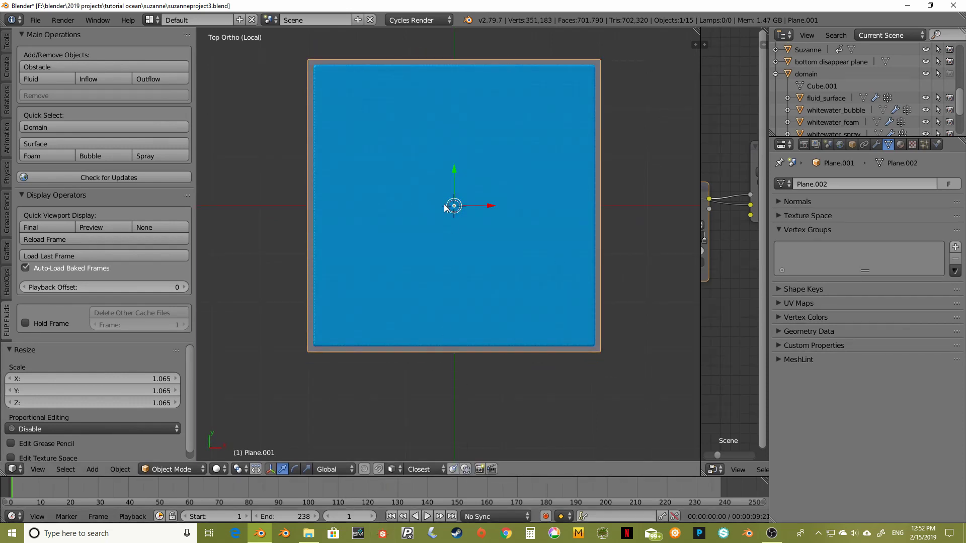
{"action": "left_click_drag", "start_coordinate": [452, 206], "coordinate": [356, 112]}
{"action": "key", "text": "Escape"}
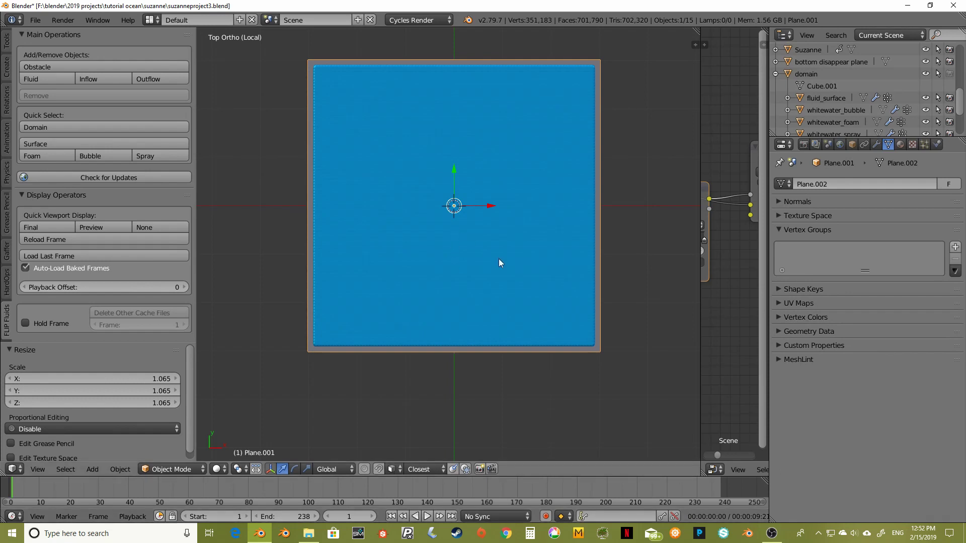
{"action": "middle_click_drag", "start_coordinate": [498, 257], "coordinate": [481, 161]}
{"action": "left_click_drag", "start_coordinate": [447, 207], "coordinate": [446, 192]}
{"action": "middle_click_drag", "start_coordinate": [445, 192], "coordinate": [449, 248]}
{"action": "key", "text": "KP_7"}
{"action": "scroll", "coordinate": [394, 324], "scroll_direction": "up", "scroll_amount": 5}
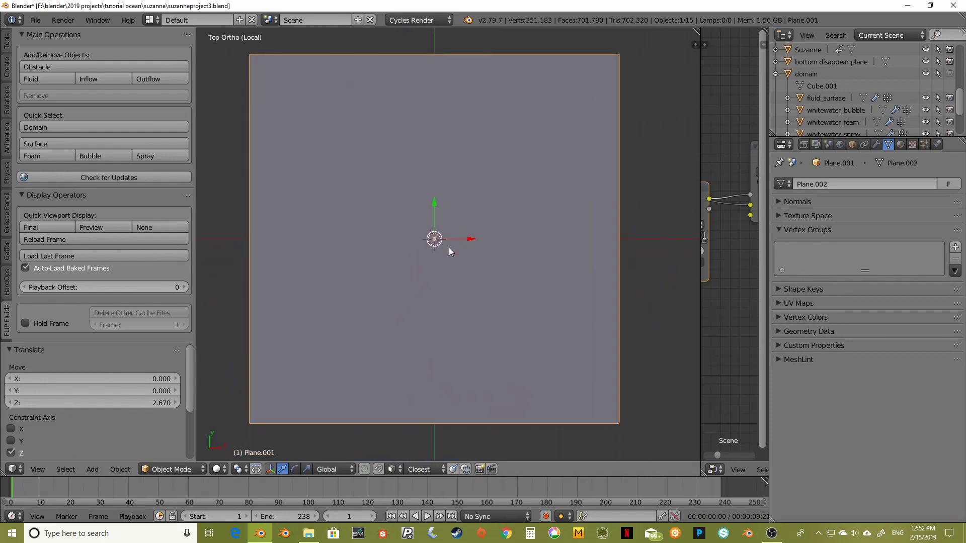
Set Snap Target to Center and snap Plane.001 centred over the fluid box top
{"action": "key", "text": "g"}
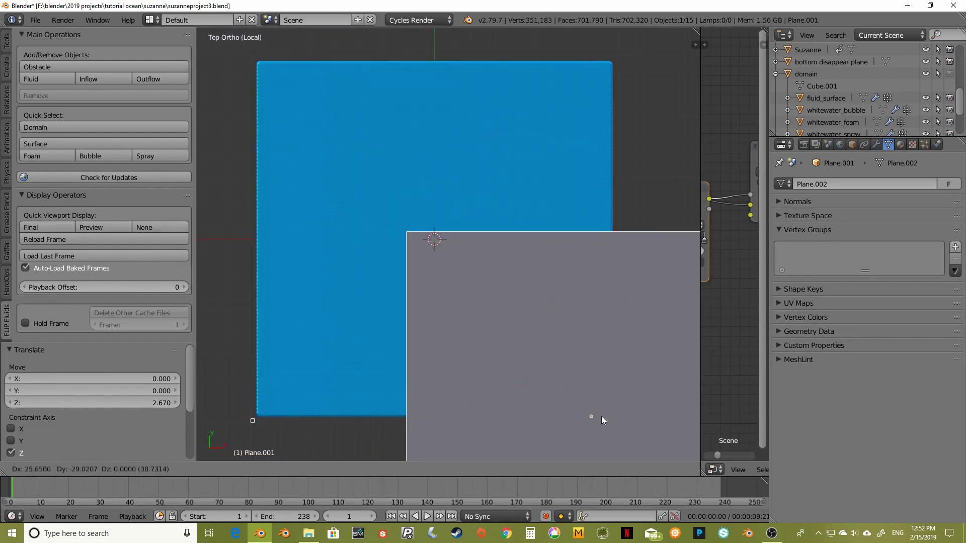
{"action": "left_click", "coordinate": [574, 387]}
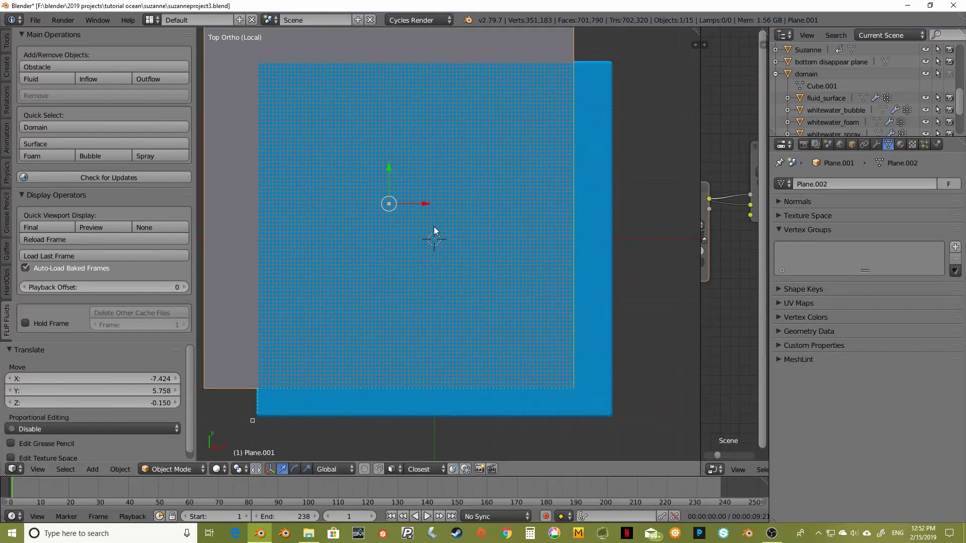
{"action": "key", "text": "g"}
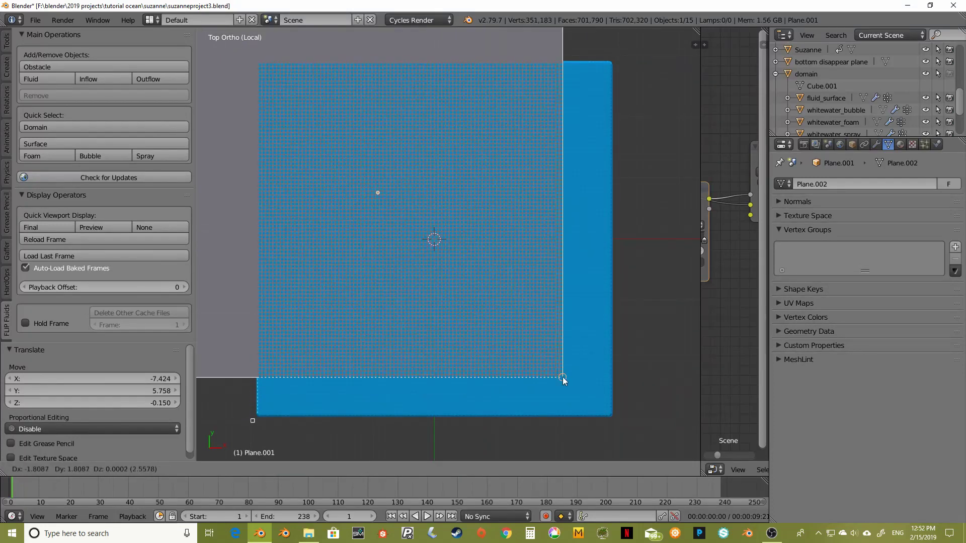
{"action": "key", "text": "Escape"}
{"action": "left_click", "coordinate": [423, 468]}
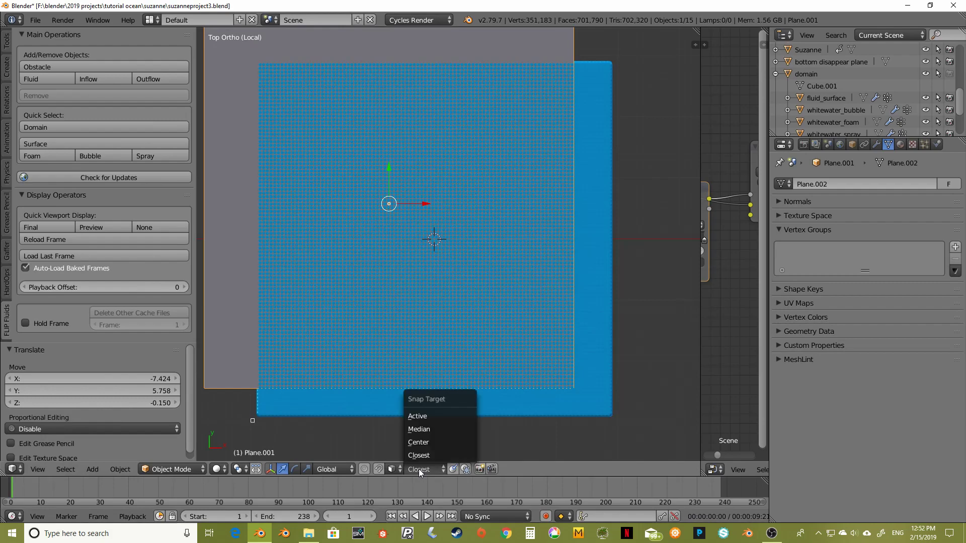
{"action": "left_click", "coordinate": [421, 443]}
{"action": "key", "text": "g"}
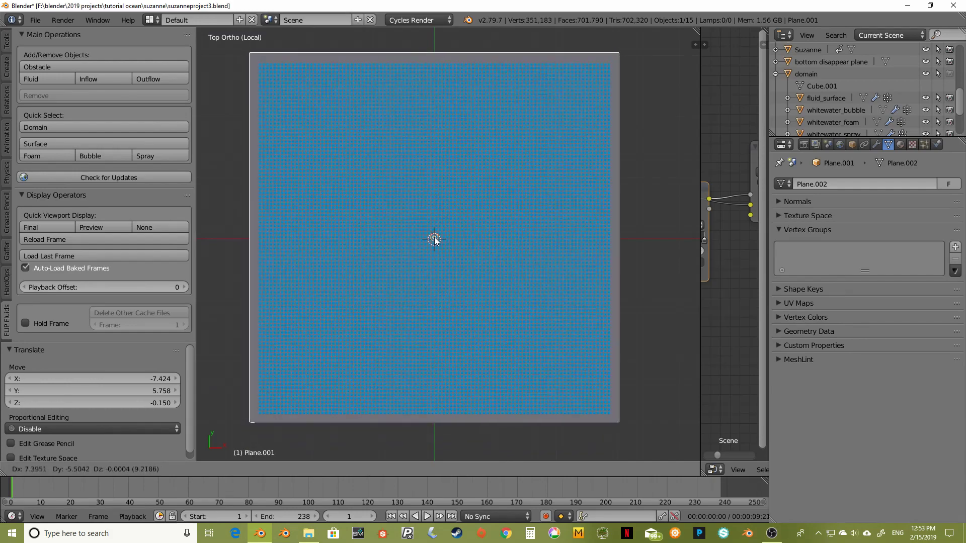
{"action": "left_click", "coordinate": [435, 242]}
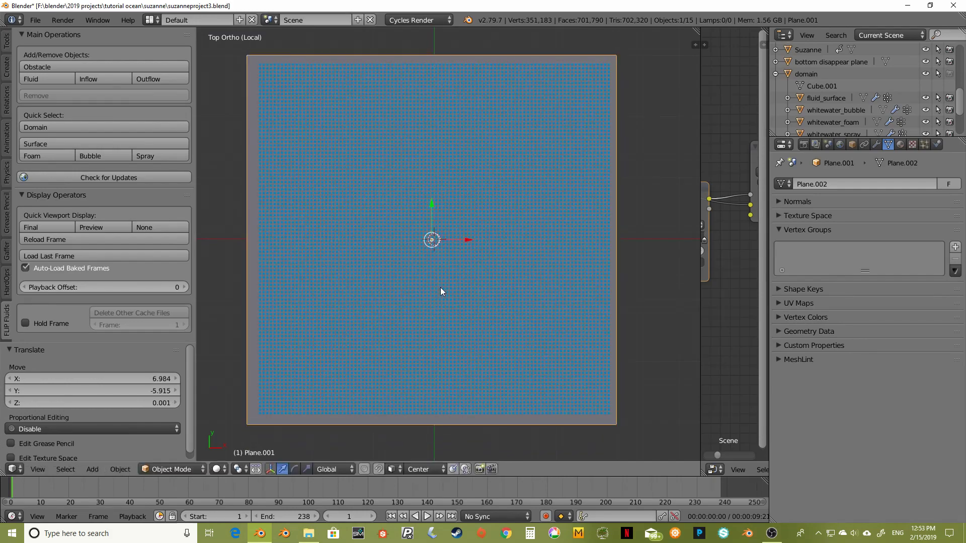
Orbit around the box to inspect the plane and display its empty modifier list
{"action": "middle_click_drag", "start_coordinate": [442, 283], "coordinate": [472, 259]}
{"action": "scroll", "coordinate": [460, 237], "scroll_direction": "down", "scroll_amount": 3}
{"action": "scroll", "coordinate": [445, 274], "scroll_direction": "up", "scroll_amount": 3}
{"action": "scroll", "coordinate": [446, 274], "scroll_direction": "down", "scroll_amount": 3}
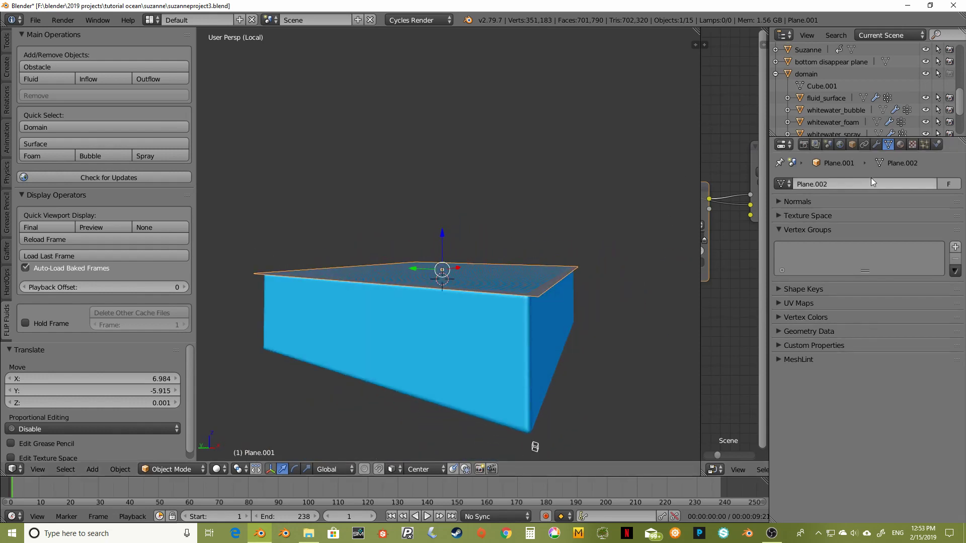
{"action": "middle_click_drag", "start_coordinate": [452, 308], "coordinate": [518, 294]}
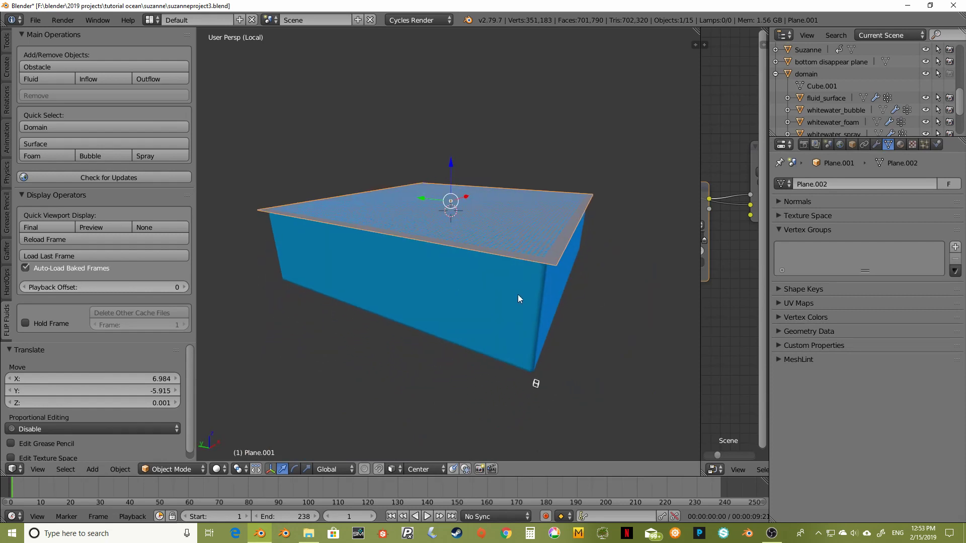
{"action": "left_click", "coordinate": [876, 144]}
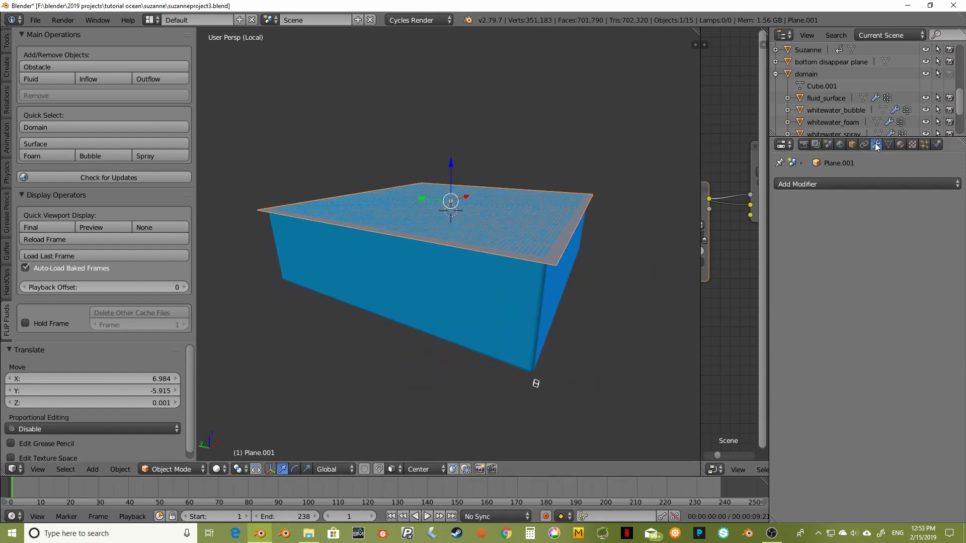
Give fluid_surface a Vertex Weight Edit modifier on Group.003 with Group Add and Default Weight 1.000
{"action": "right_click", "coordinate": [487, 324]}
{"action": "left_click", "coordinate": [801, 183]}
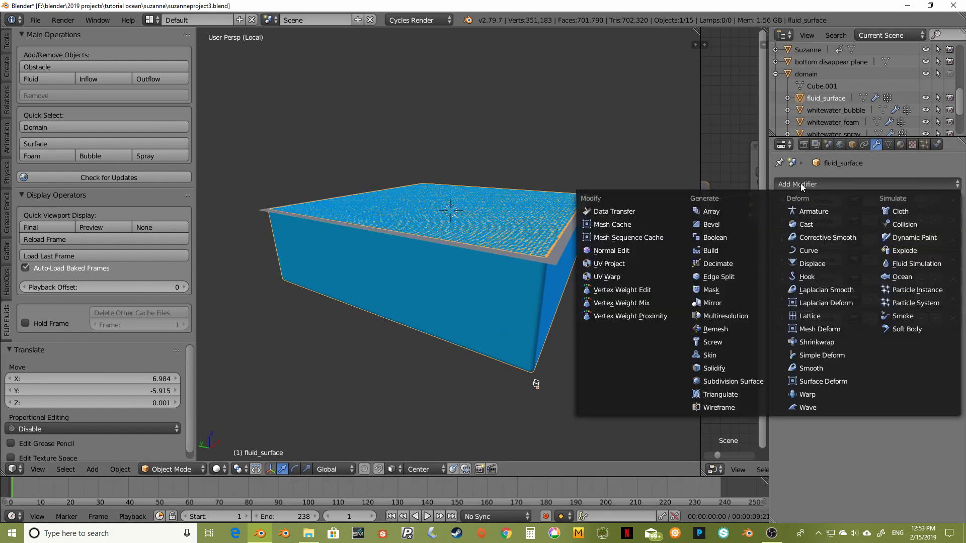
{"action": "left_click", "coordinate": [626, 290]}
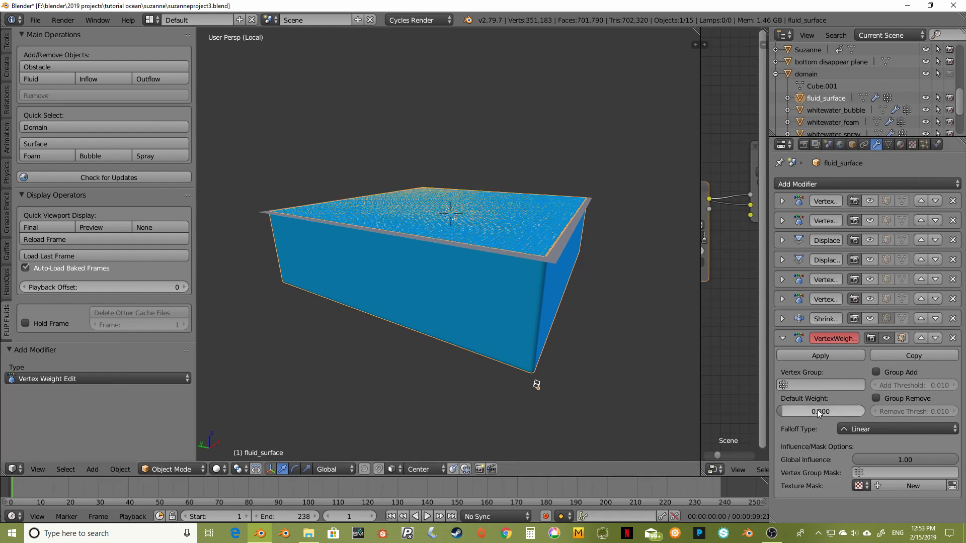
{"action": "left_click", "coordinate": [825, 384]}
{"action": "left_click", "coordinate": [803, 439]}
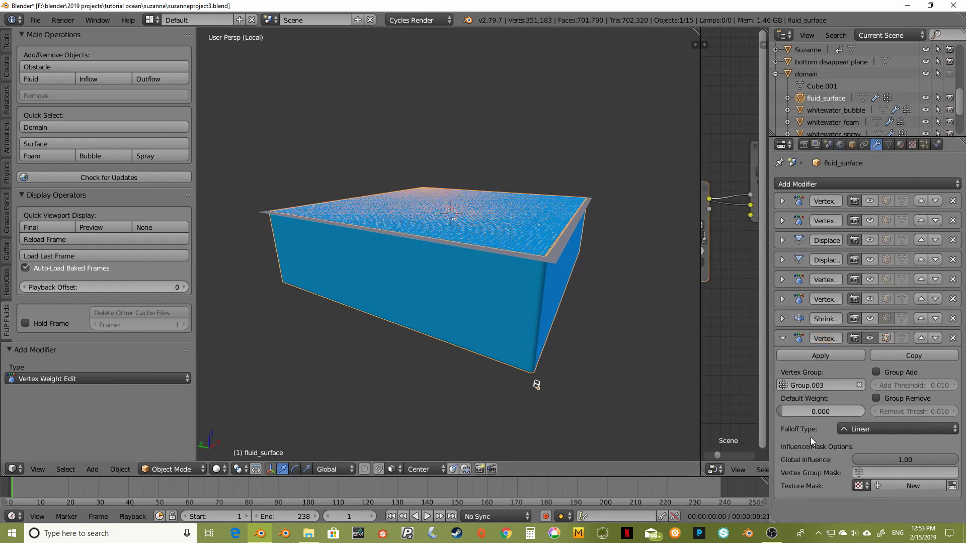
{"action": "left_click", "coordinate": [876, 373]}
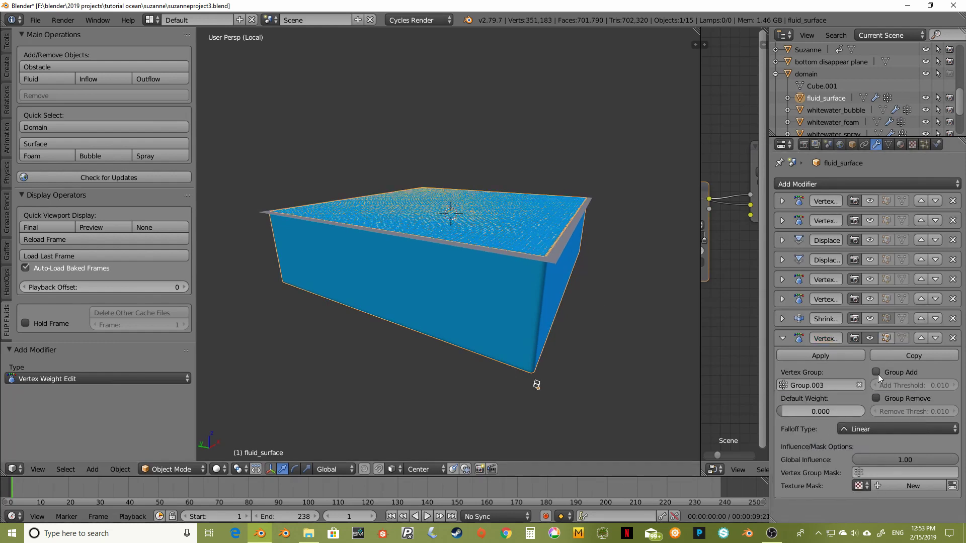
{"action": "left_click", "coordinate": [821, 410]}
{"action": "type", "text": "1"}
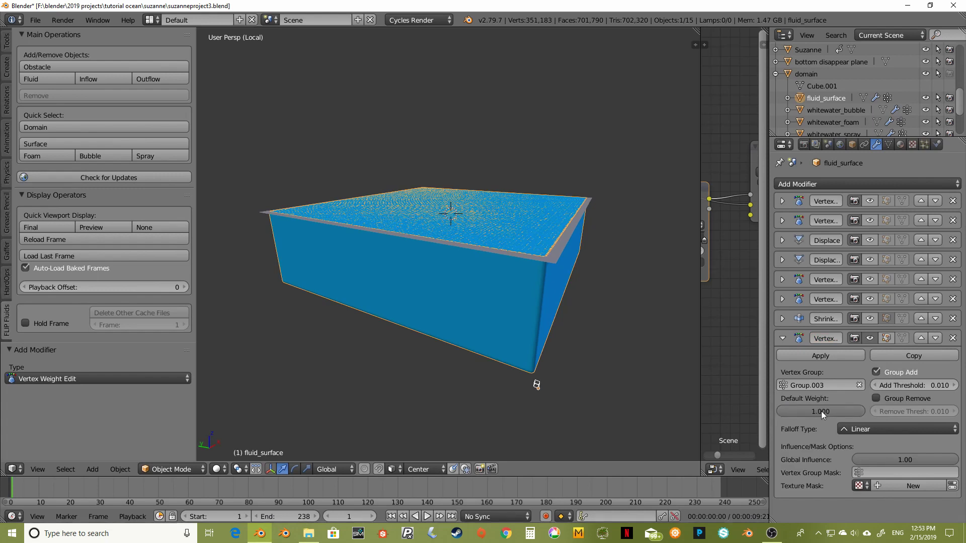
{"action": "key", "text": "Return"}
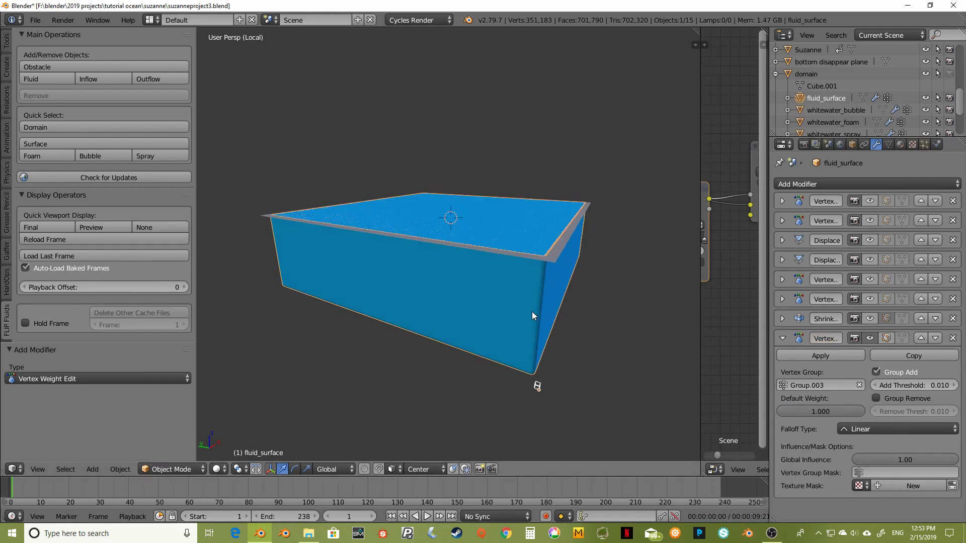
Switch fluid_surface to Weight Paint mode to display its solid red weights
{"action": "left_click", "coordinate": [168, 469]}
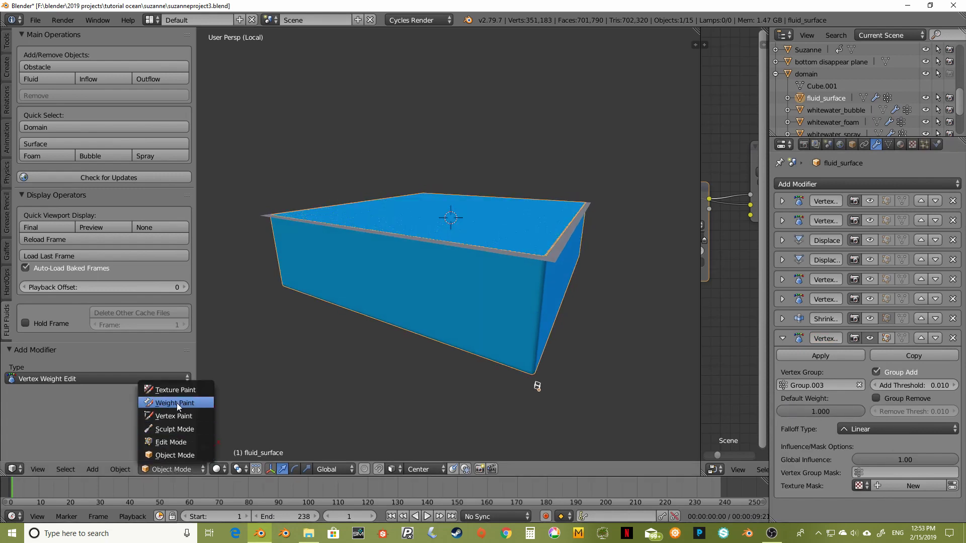
{"action": "left_click", "coordinate": [176, 404]}
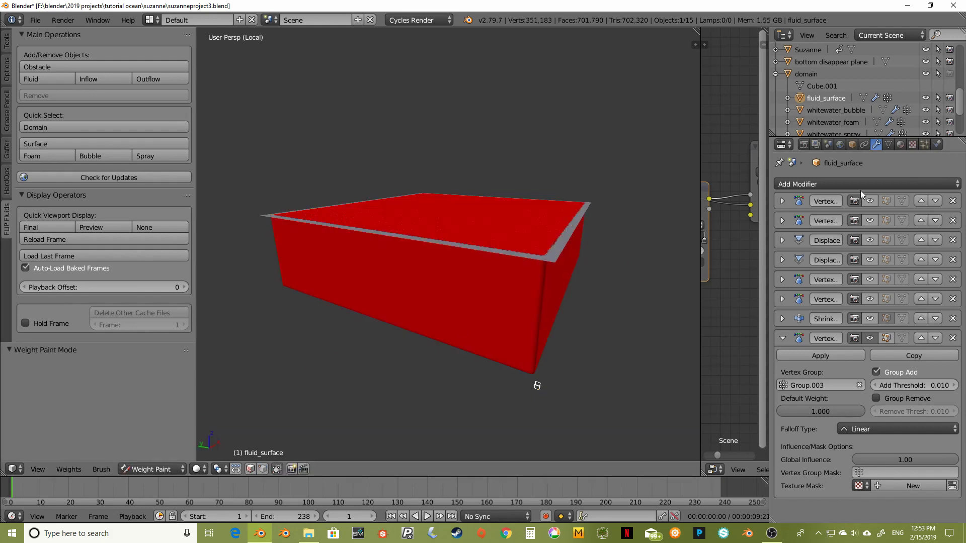
{"action": "left_click", "coordinate": [808, 184]}
Move the Vertex Weight Edit modifier up the stack, above both Displace modifiers
{"action": "left_click", "coordinate": [920, 338]}
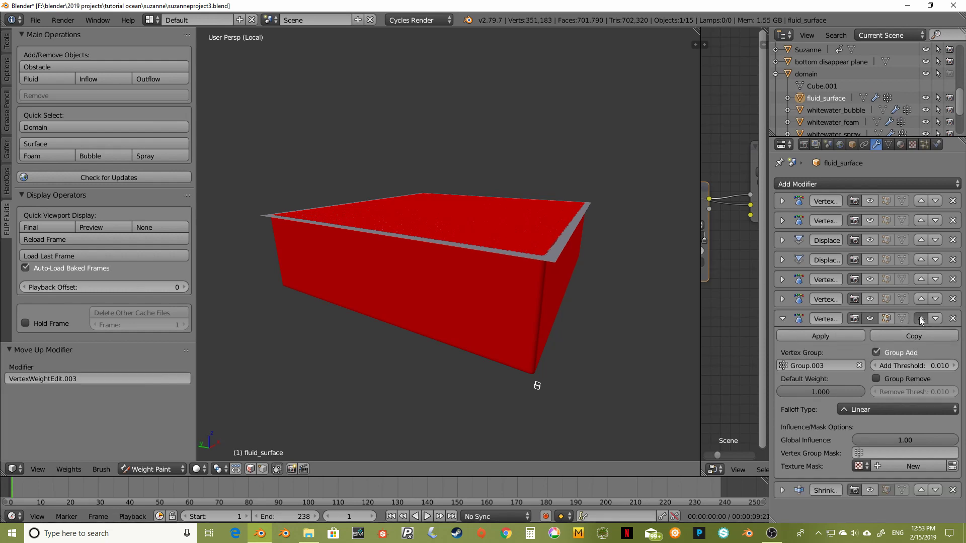
{"action": "left_click", "coordinate": [920, 320]}
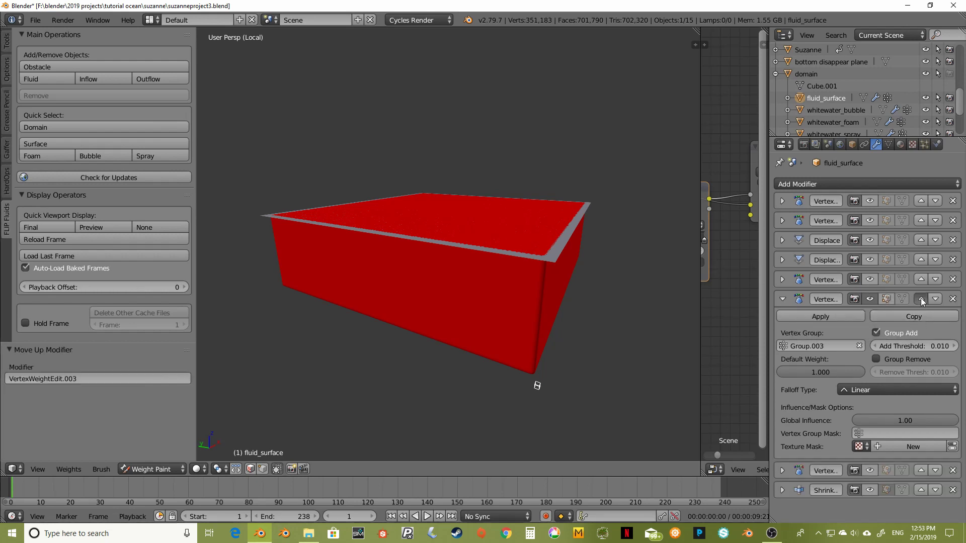
{"action": "left_click", "coordinate": [921, 300]}
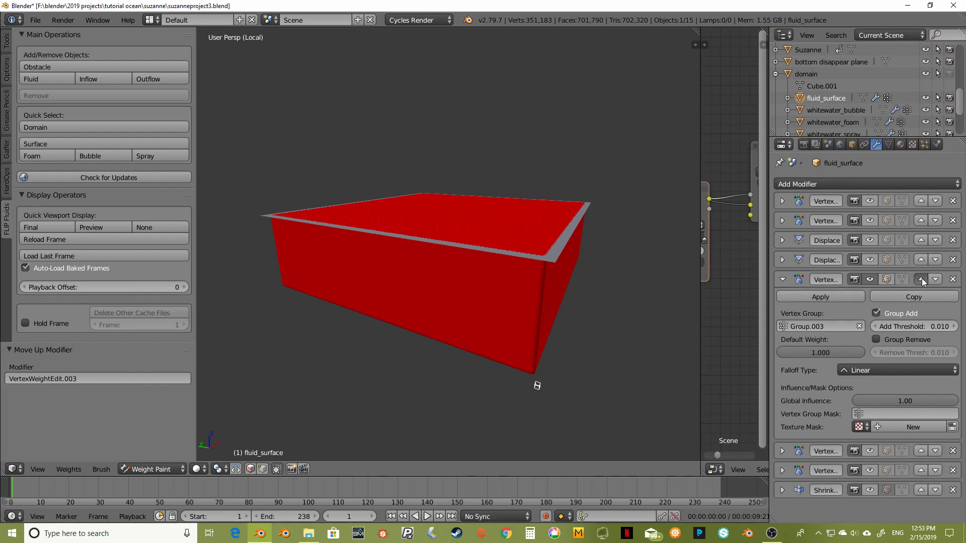
{"action": "left_click", "coordinate": [921, 280]}
{"action": "left_click", "coordinate": [921, 260]}
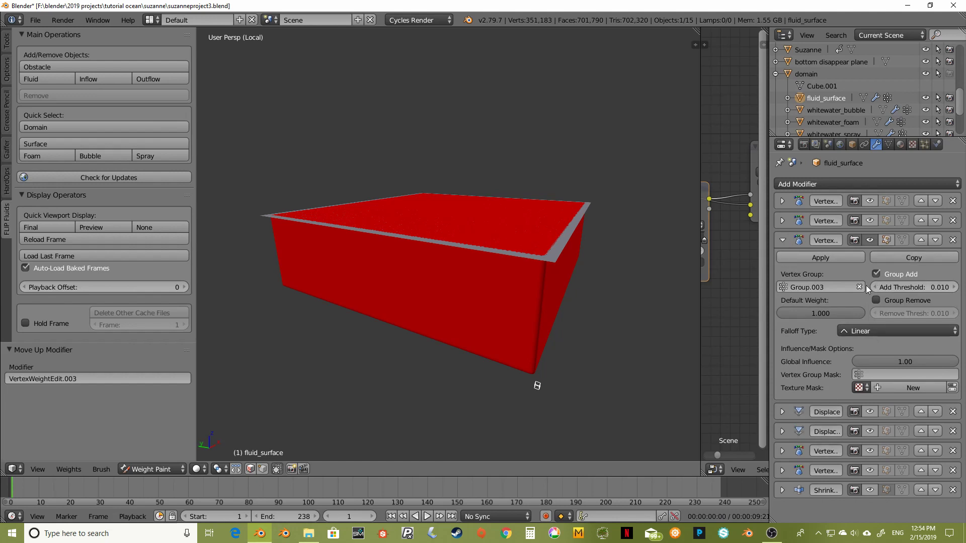
Append a Vertex Weight Proximity modifier using Group.003, leaving Target Object empty
{"action": "left_click", "coordinate": [797, 185]}
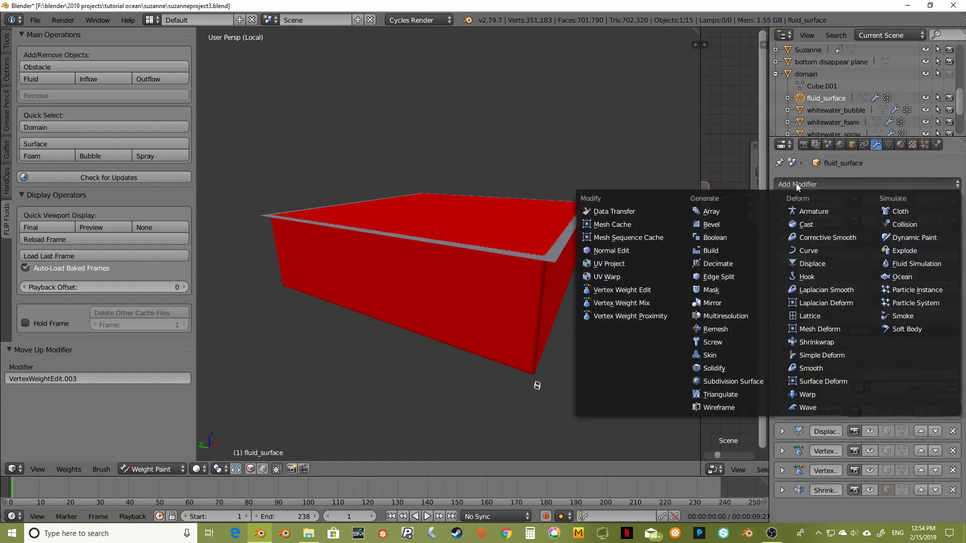
{"action": "left_click", "coordinate": [624, 316]}
{"action": "scroll", "coordinate": [859, 375], "scroll_direction": "down", "scroll_amount": 8}
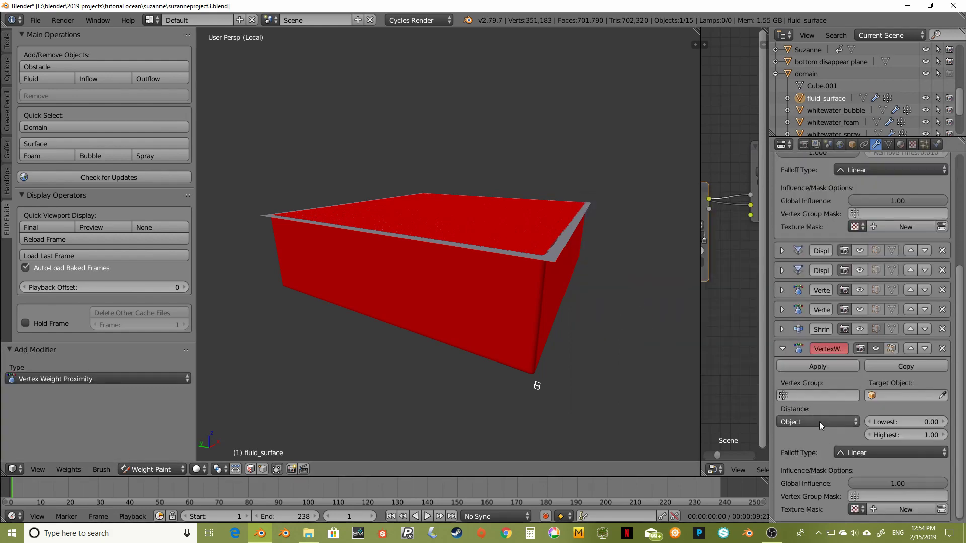
{"action": "left_click", "coordinate": [805, 394]}
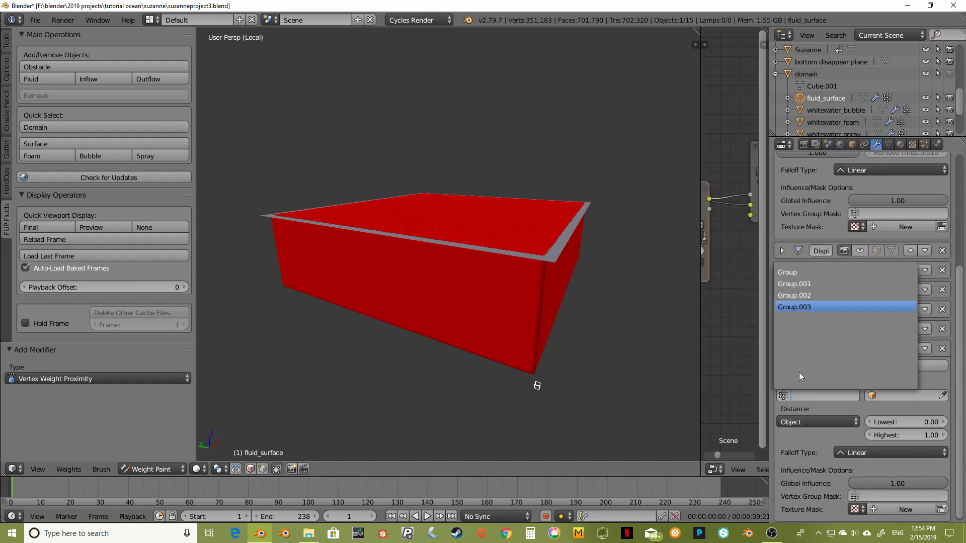
{"action": "key", "text": "Return"}
{"action": "left_click", "coordinate": [892, 395]}
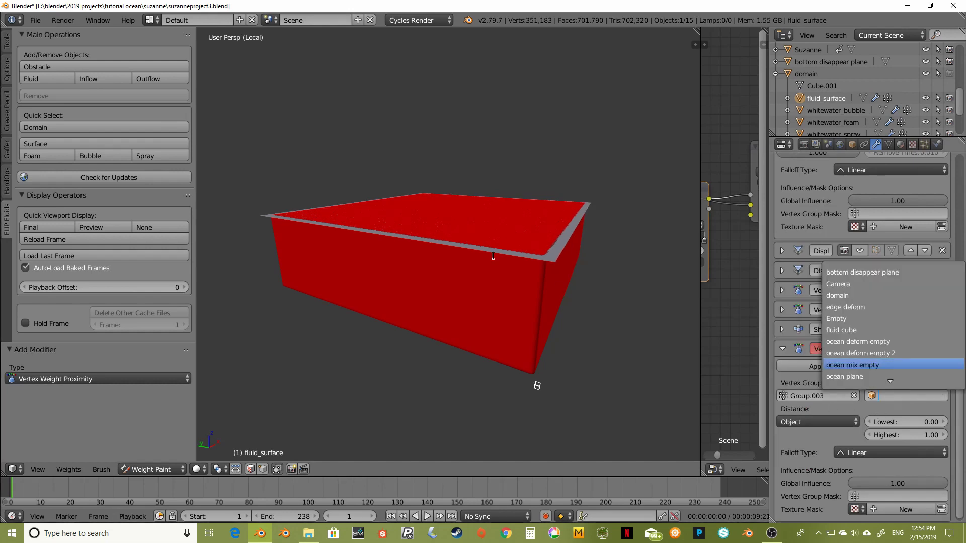
{"action": "key", "text": "Escape"}
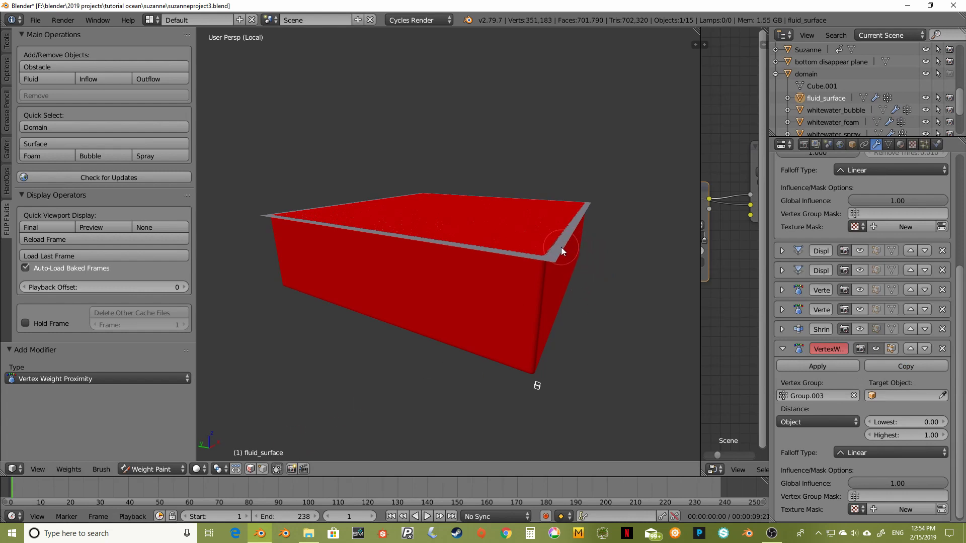
Return to Object Mode and apply Plane.001's scale
{"action": "key", "text": "ctrl+Tab"}
{"action": "right_click", "coordinate": [560, 247]}
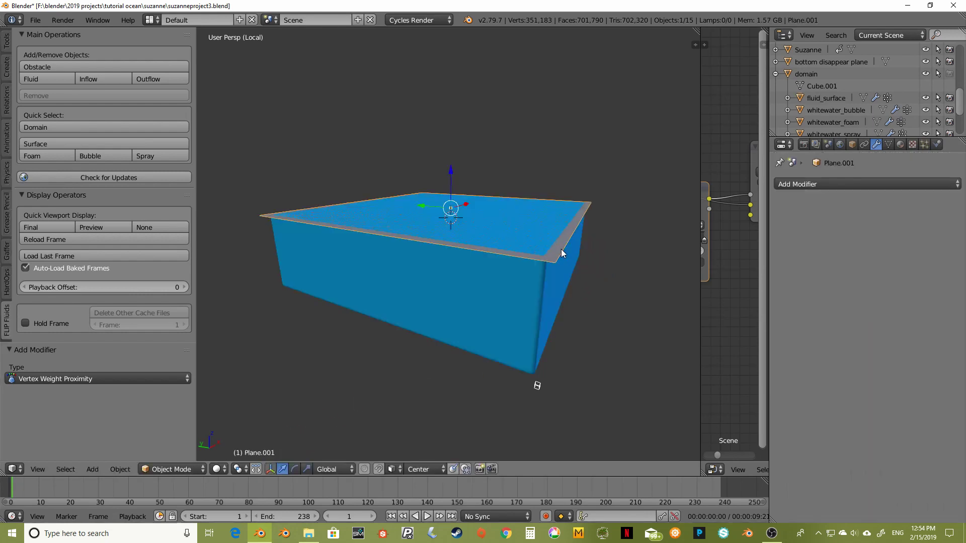
{"action": "key", "text": "ctrl+a"}
{"action": "left_click", "coordinate": [561, 249]}
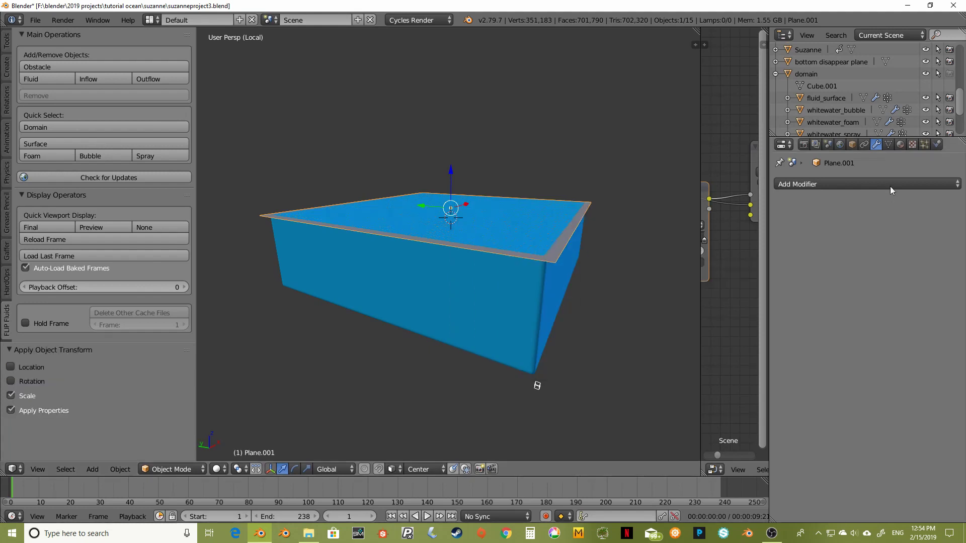
Rename Plane.001 to 'surface deform'
{"action": "left_click", "coordinate": [852, 144]}
{"action": "left_click", "coordinate": [808, 183]}
{"action": "type", "text": "surface deform"}
{"action": "key", "text": "Return"}
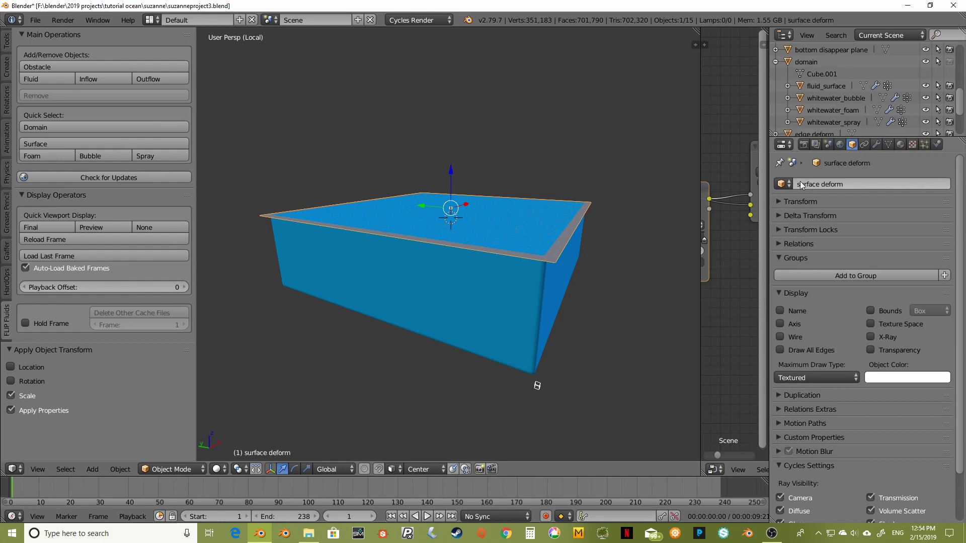
{"action": "middle_click_drag", "start_coordinate": [547, 276], "coordinate": [539, 270]}
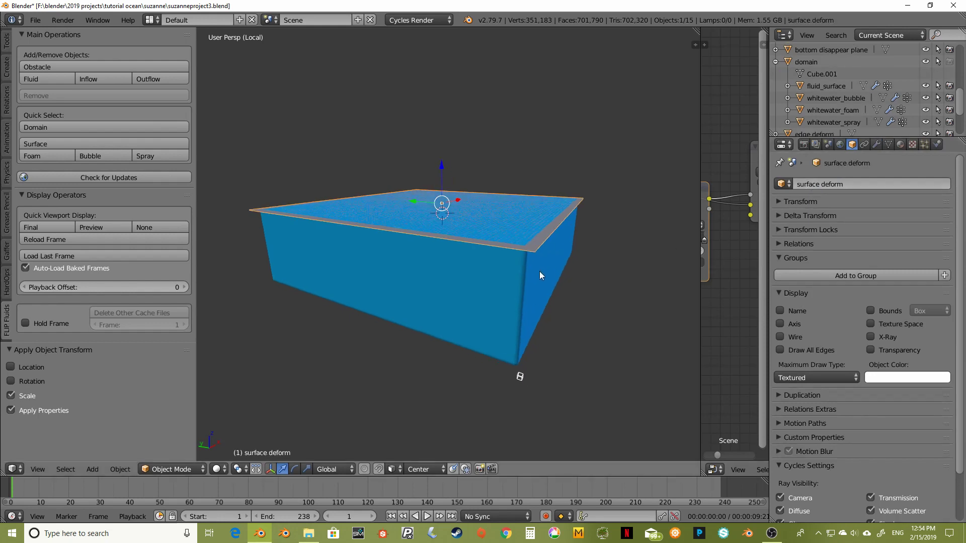
{"action": "left_click", "coordinate": [875, 144]}
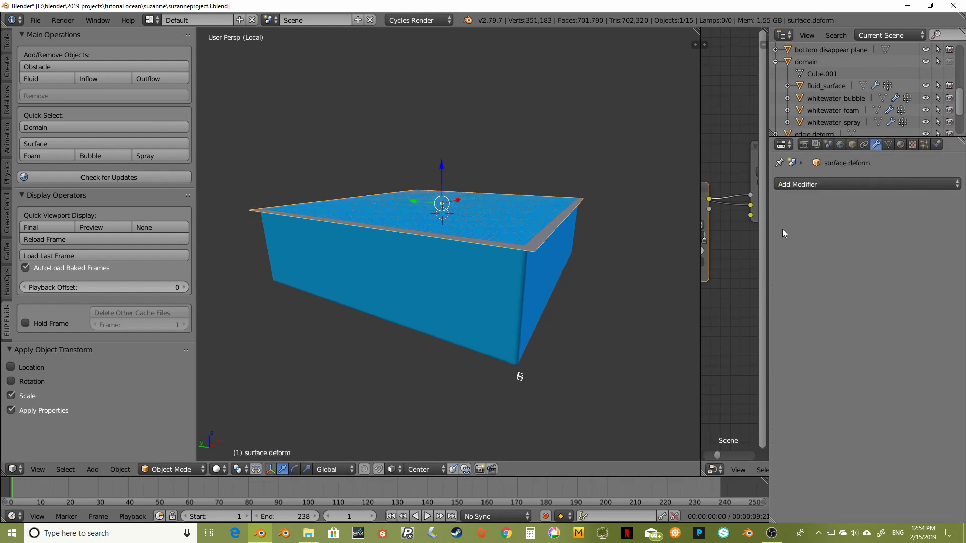
Set fluid_surface's proximity modifier to Lowest 1 and Highest 0
{"action": "right_click", "coordinate": [540, 270]}
{"action": "scroll", "coordinate": [810, 349], "scroll_direction": "down", "scroll_amount": 8}
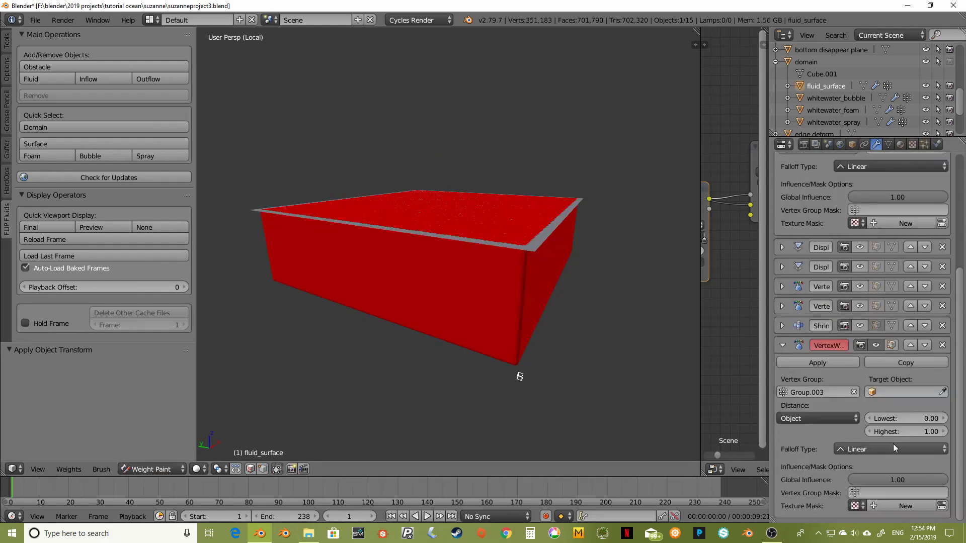
{"action": "left_click", "coordinate": [901, 418]}
{"action": "type", "text": "1"}
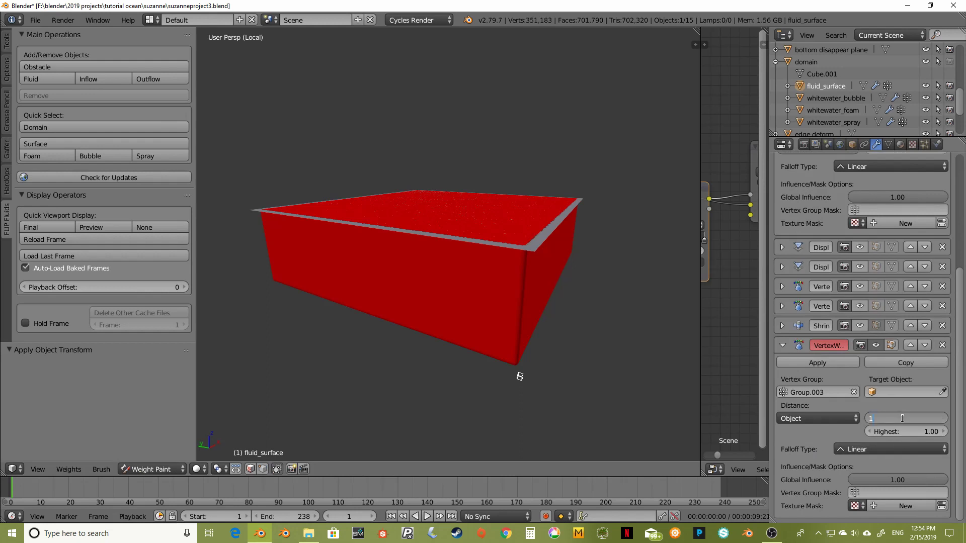
{"action": "key", "text": "Tab"}
{"action": "type", "text": "0"}
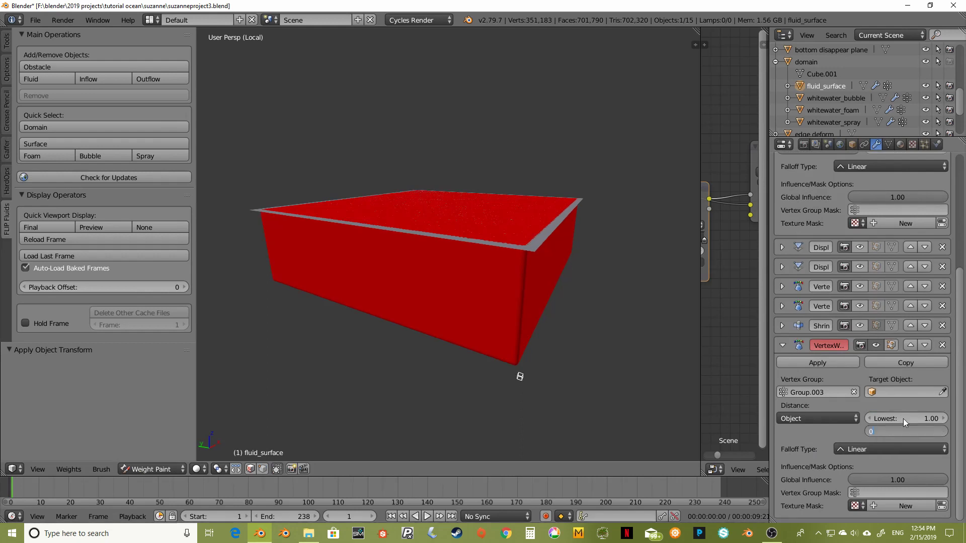
{"action": "key", "text": "Return"}
Measure Distance to Geometry with Face, targeting the surface deform object
{"action": "left_click", "coordinate": [812, 419]}
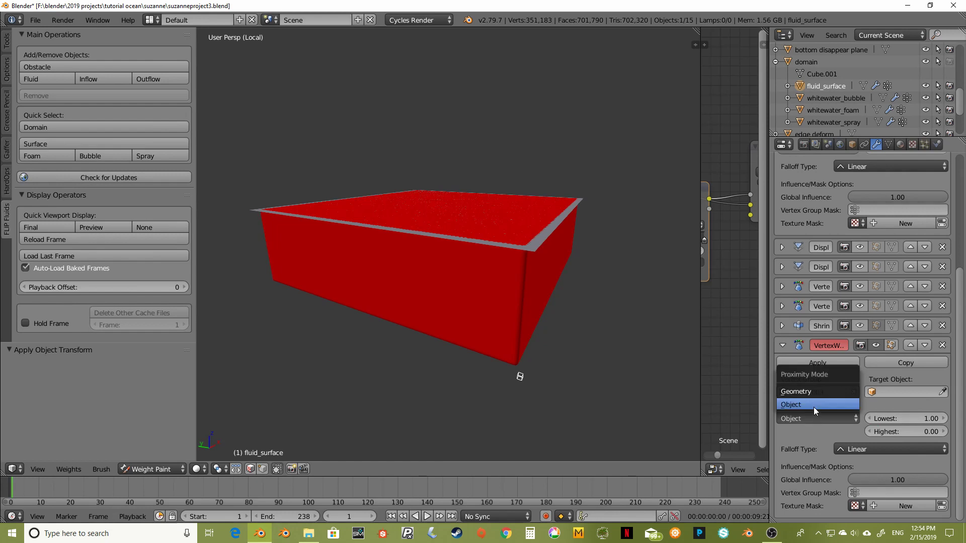
{"action": "key", "text": "Return"}
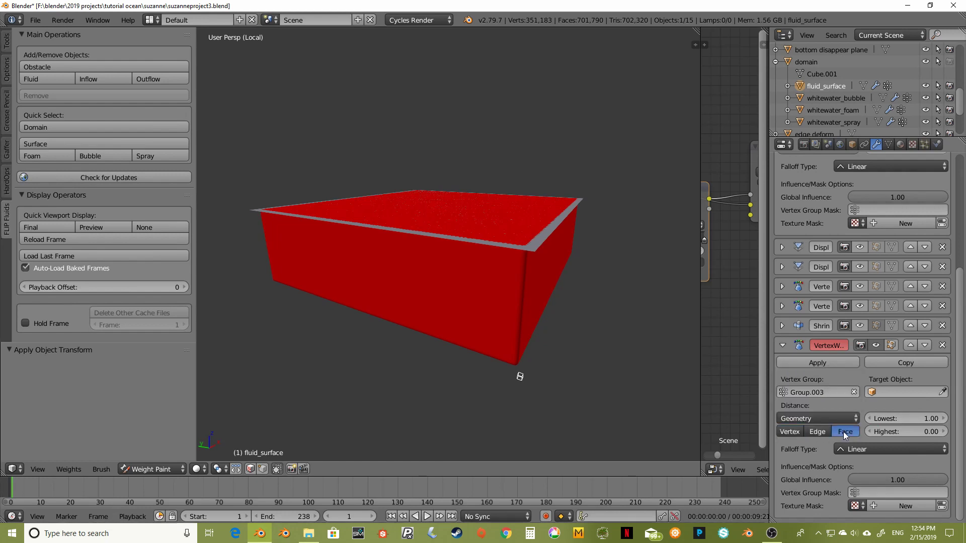
{"action": "left_click", "coordinate": [897, 391]}
{"action": "scroll", "coordinate": [858, 348], "scroll_direction": "down", "scroll_amount": 6}
{"action": "left_click", "coordinate": [860, 344]}
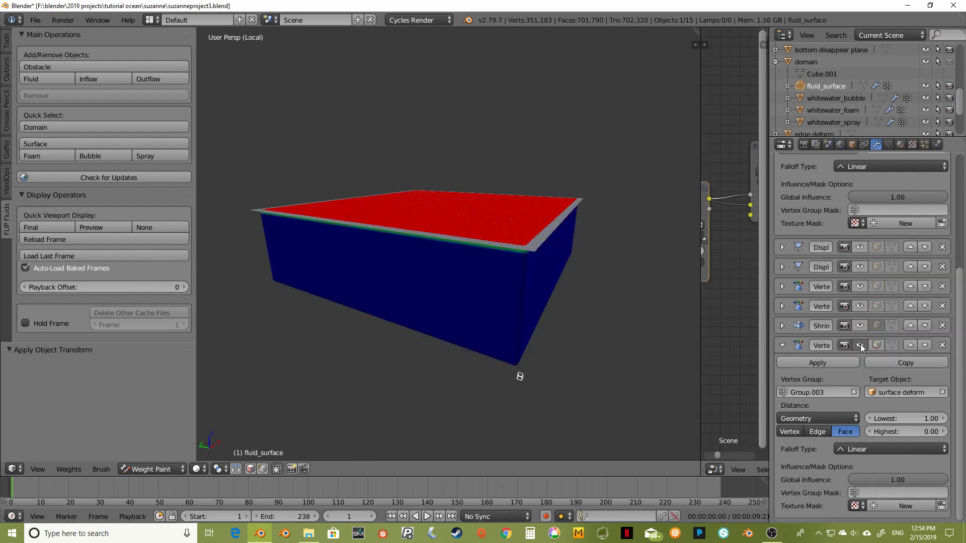
{"action": "middle_click_drag", "start_coordinate": [554, 285], "coordinate": [536, 324]}
{"action": "left_click", "coordinate": [350, 519]}
Jump to frame 100 and switch to wireframe to inspect the splash
{"action": "type", "text": "100"}
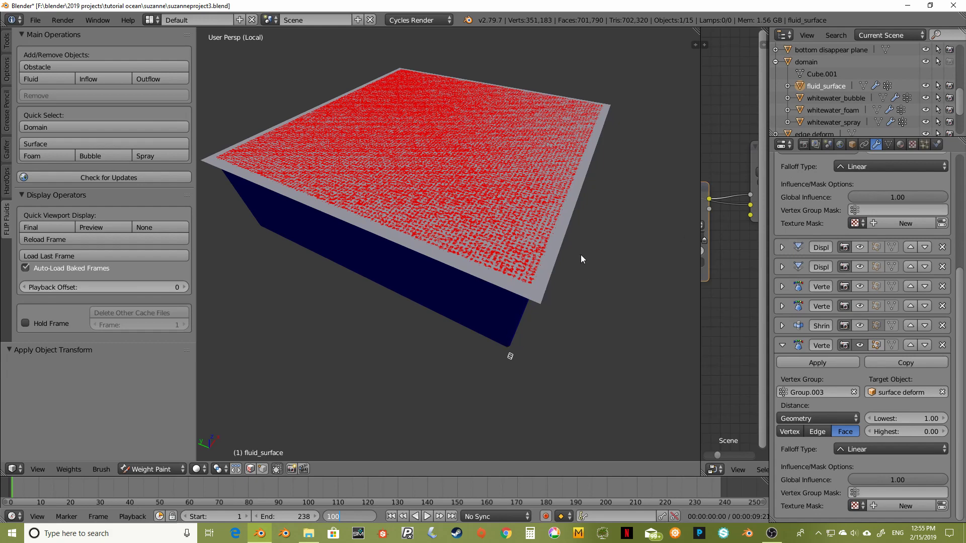
{"action": "key", "text": "Return"}
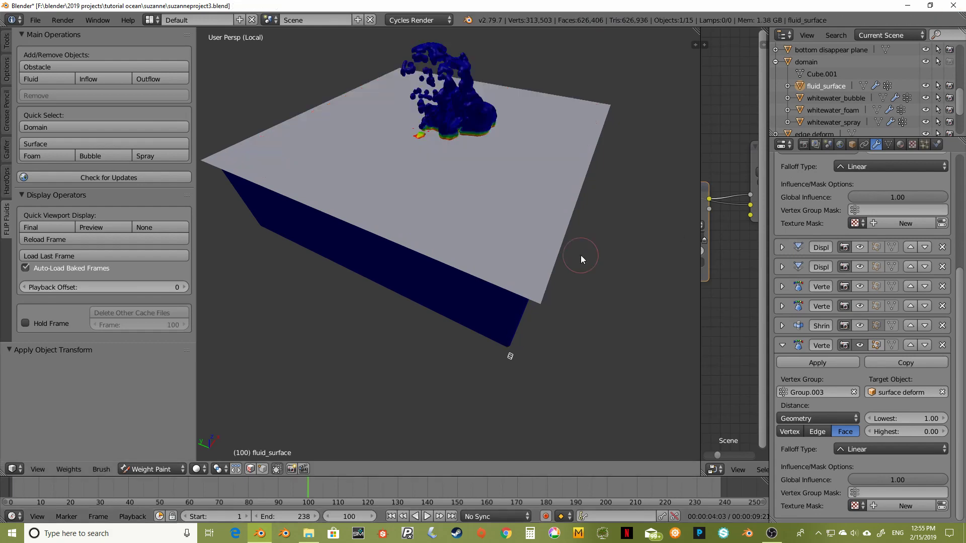
{"action": "middle_click_drag", "start_coordinate": [519, 135], "coordinate": [504, 153]}
{"action": "key", "text": "z"}
{"action": "middle_click_drag", "start_coordinate": [503, 192], "coordinate": [523, 175]}
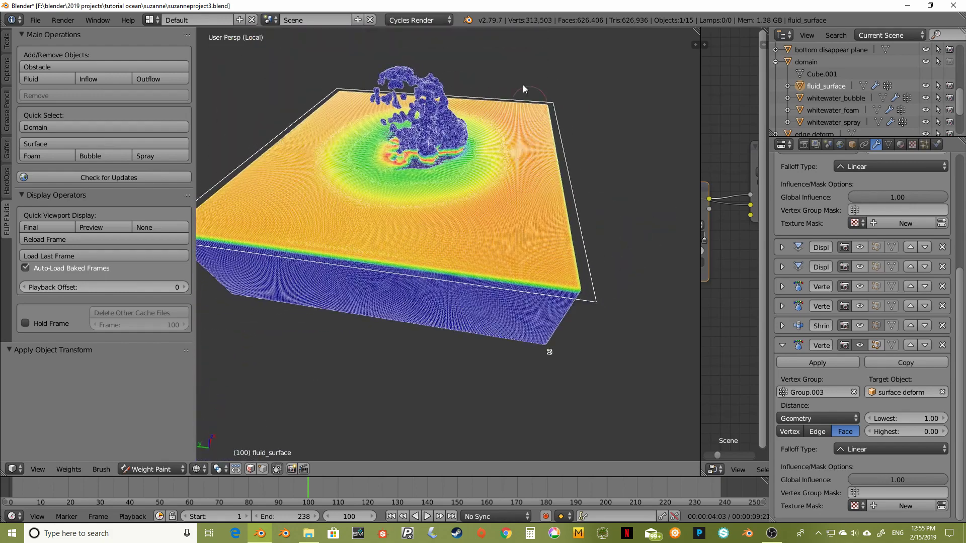
{"action": "middle_click_drag", "start_coordinate": [514, 243], "coordinate": [572, 221]}
{"action": "middle_click_drag", "start_coordinate": [517, 249], "coordinate": [560, 264]}
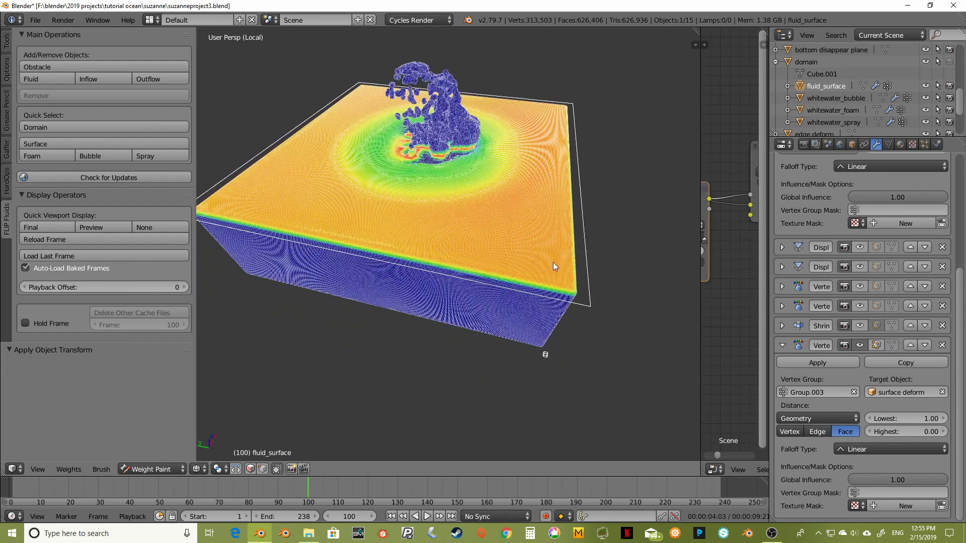
Hide the surface deform plane and put fluid_surface back in Weight Paint mode
{"action": "key", "text": "ctrl+Tab"}
{"action": "right_click", "coordinate": [587, 279]}
{"action": "key", "text": "h"}
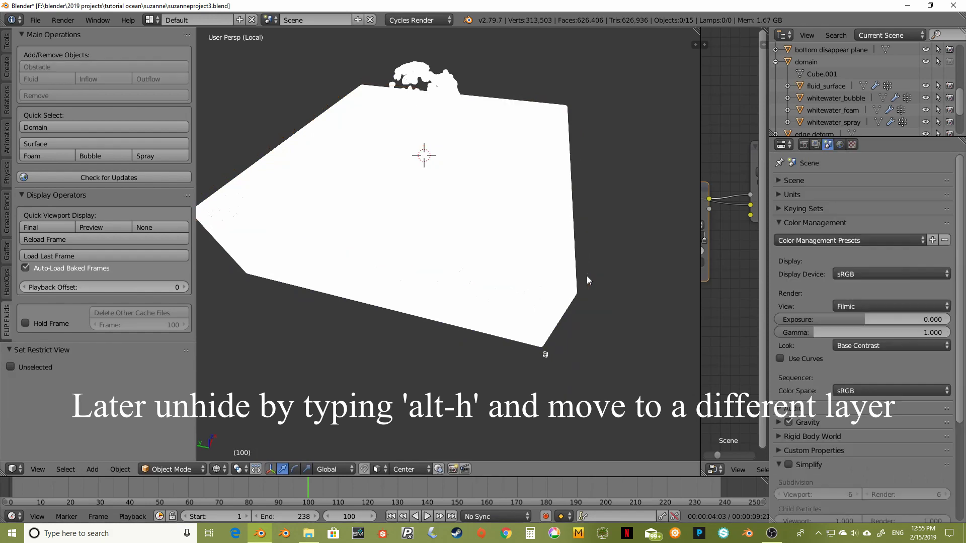
{"action": "right_click", "coordinate": [393, 252]}
{"action": "key", "text": "ctrl+Tab"}
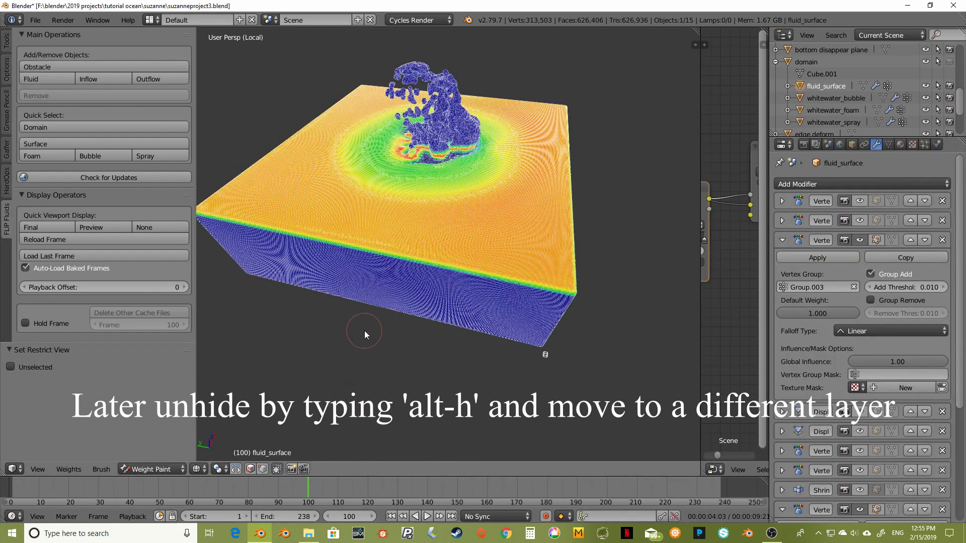
Switch back to solid shading and try proximity Lowest distances of 1.10 and 1.30
{"action": "key", "text": "z"}
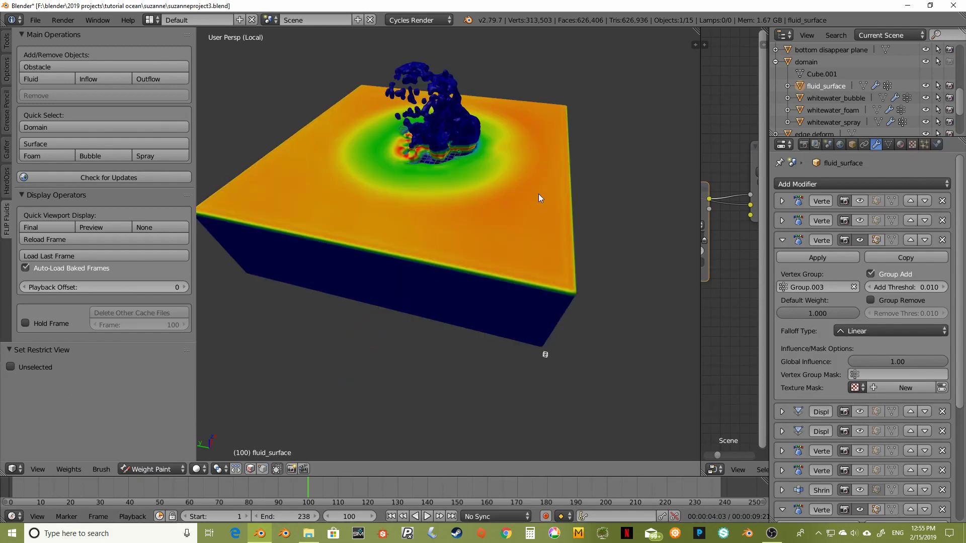
{"action": "scroll", "coordinate": [538, 194], "scroll_direction": "up", "scroll_amount": 1}
{"action": "scroll", "coordinate": [878, 485], "scroll_direction": "down", "scroll_amount": 8}
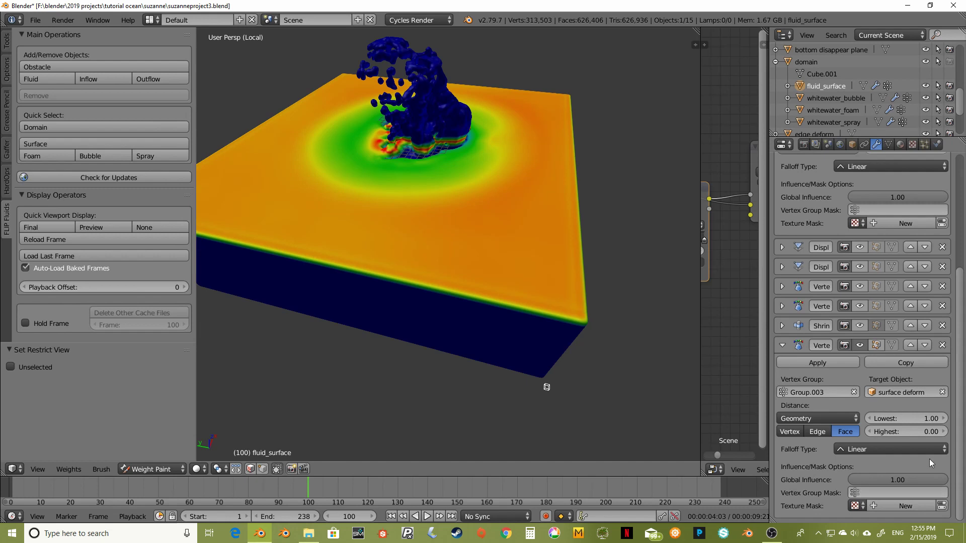
{"action": "left_click", "coordinate": [944, 420]}
{"action": "left_click", "coordinate": [905, 420]}
{"action": "type", "text": "1.2"}
{"action": "key", "text": "BackSpace"}
{"action": "type", "text": "3"}
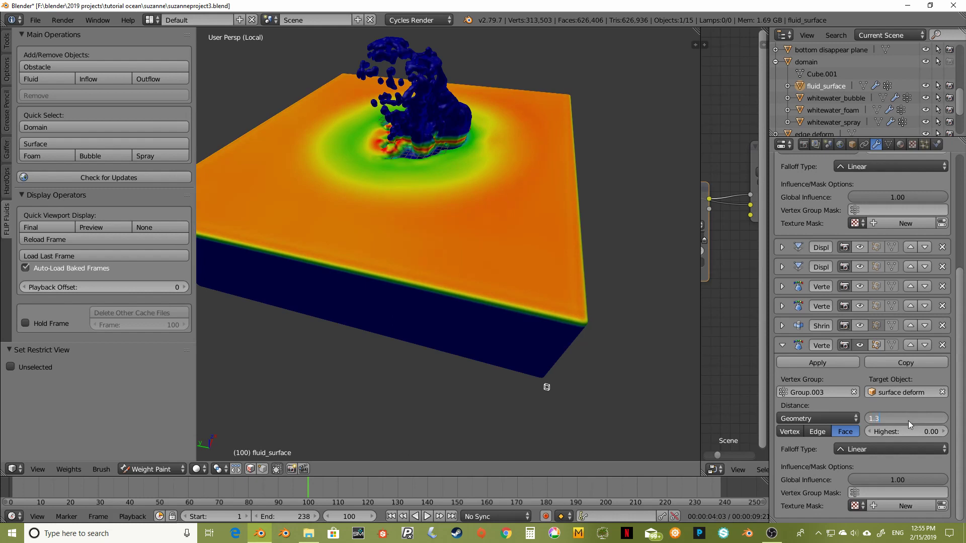
{"action": "key", "text": "Return"}
Set the proximity Lowest distance to 1.50 and inspect the fluid top's weights from above
{"action": "left_click", "coordinate": [908, 420]}
{"action": "type", "text": "1.5"}
{"action": "key", "text": "Return"}
{"action": "middle_click_drag", "start_coordinate": [470, 240], "coordinate": [482, 218]}
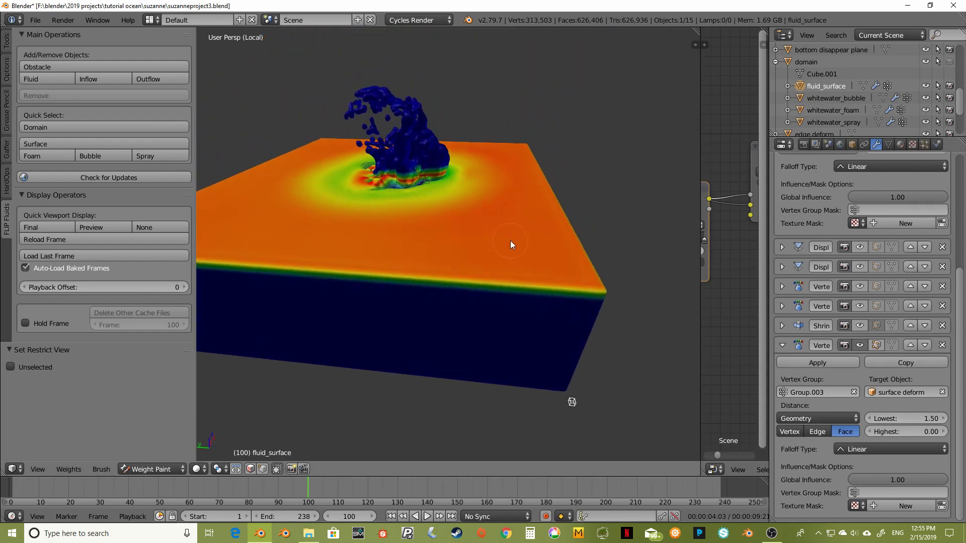
{"action": "scroll", "coordinate": [433, 179], "scroll_direction": "up", "scroll_amount": 3}
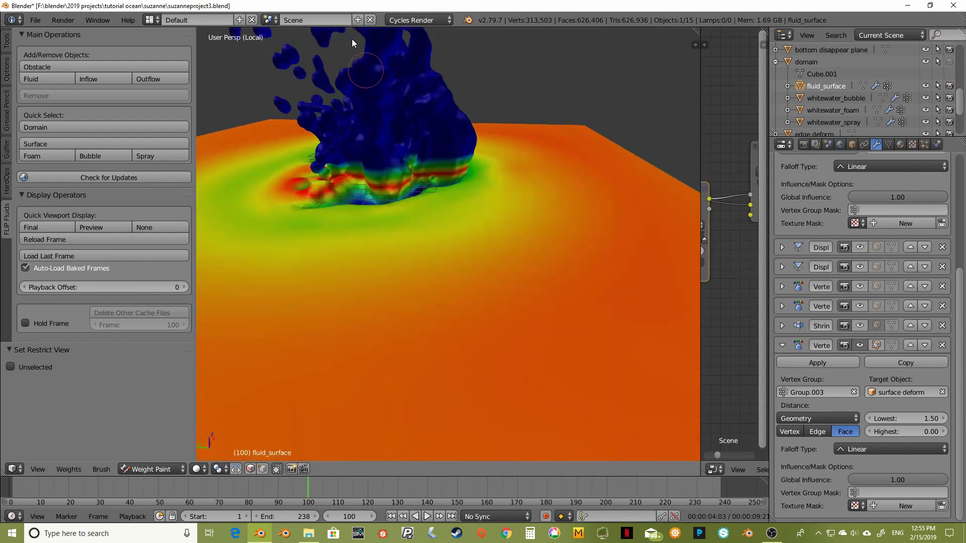
{"action": "scroll", "coordinate": [390, 106], "scroll_direction": "up", "scroll_amount": 3}
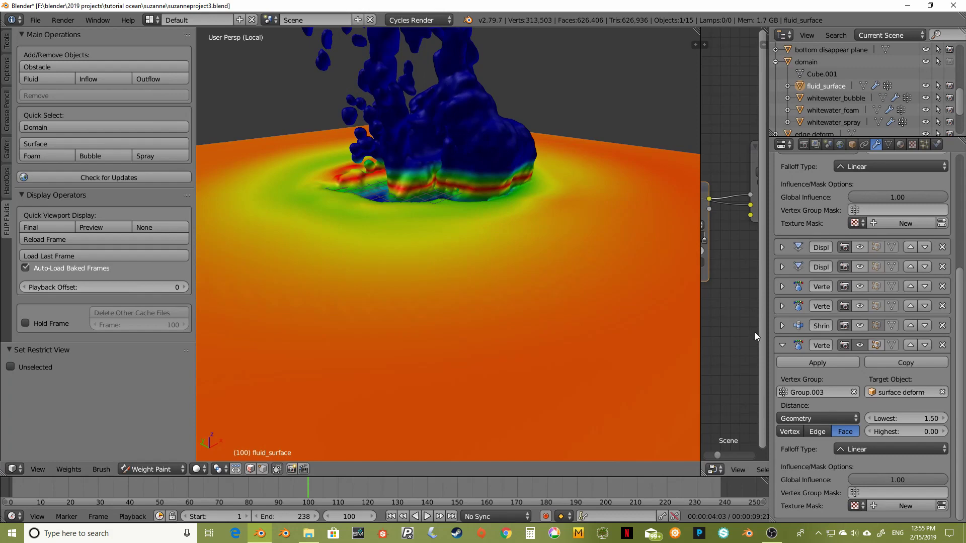
{"action": "scroll", "coordinate": [493, 282], "scroll_direction": "down", "scroll_amount": 6}
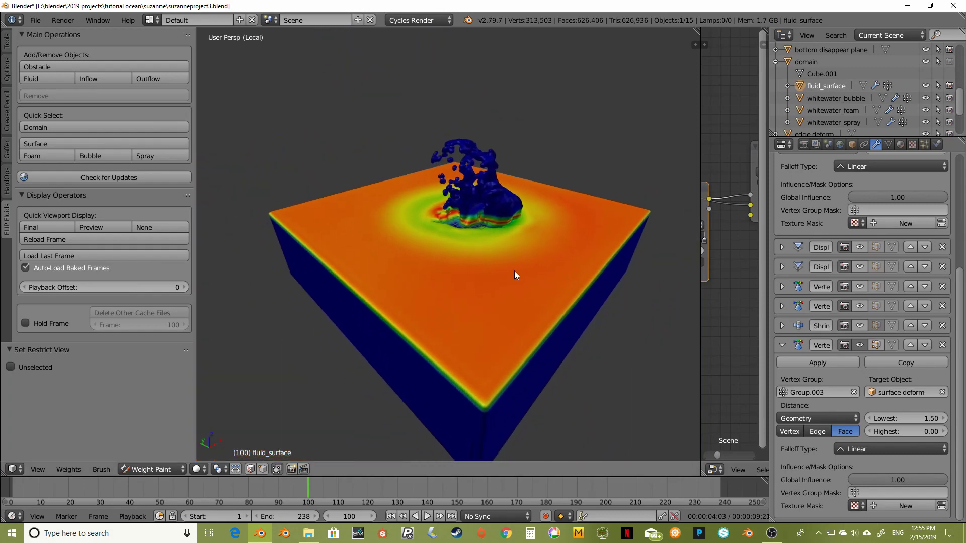
Collapse the other vertex weight panels and expand the VertexWeightProximity.001 modifier
{"action": "left_click", "coordinate": [782, 345]}
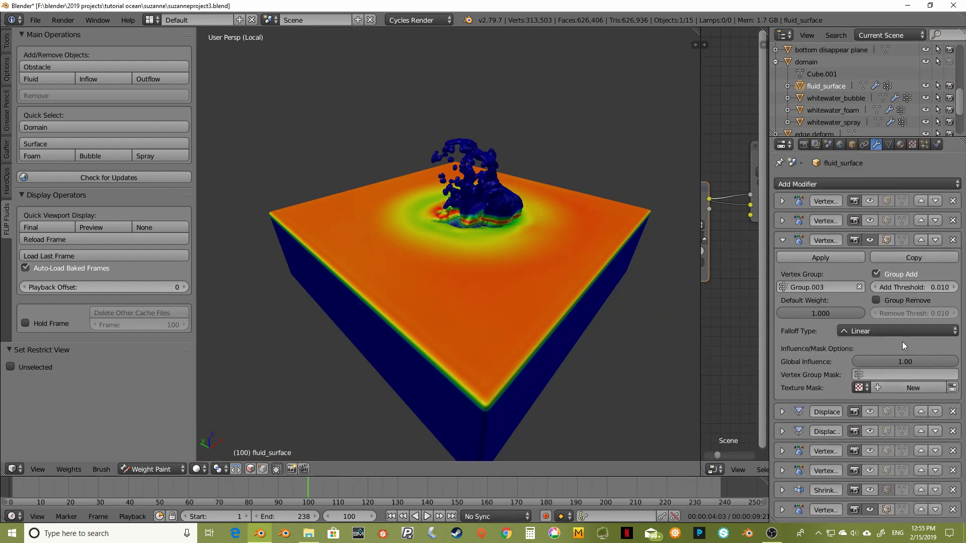
{"action": "left_click", "coordinate": [780, 240]}
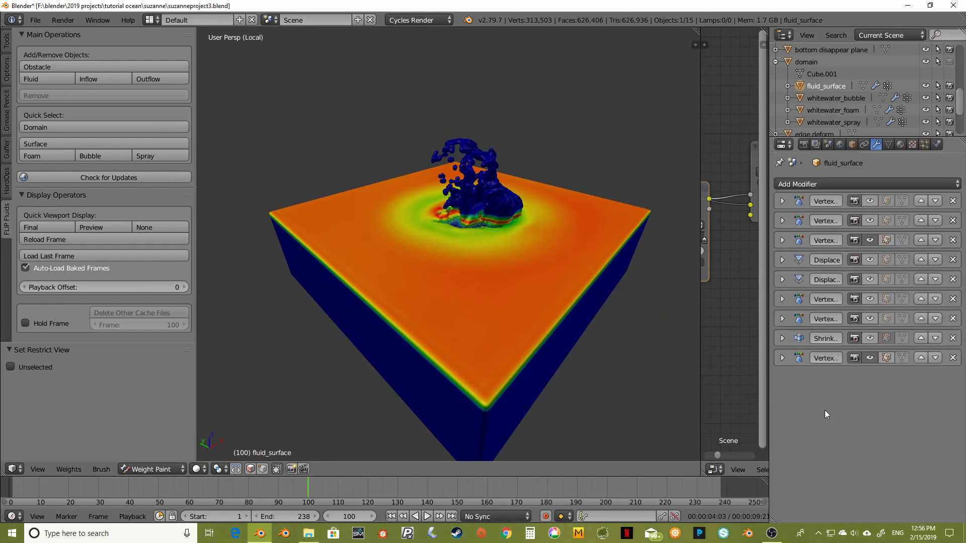
{"action": "left_click", "coordinate": [781, 358]}
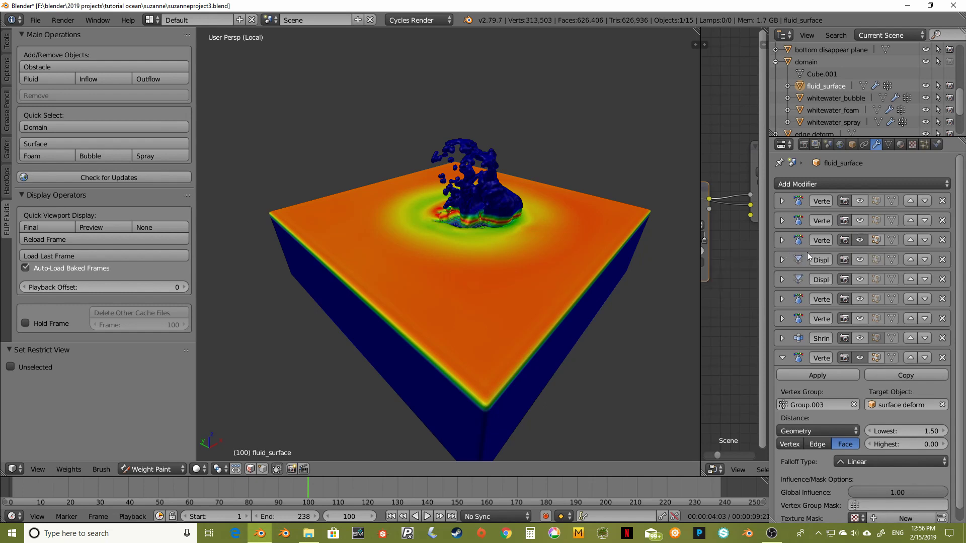
Move VertexWeightProximity.001 up five slots, above both Displace modifiers, and collapse it
{"action": "left_click", "coordinate": [912, 358]}
{"action": "left_click", "coordinate": [912, 337]}
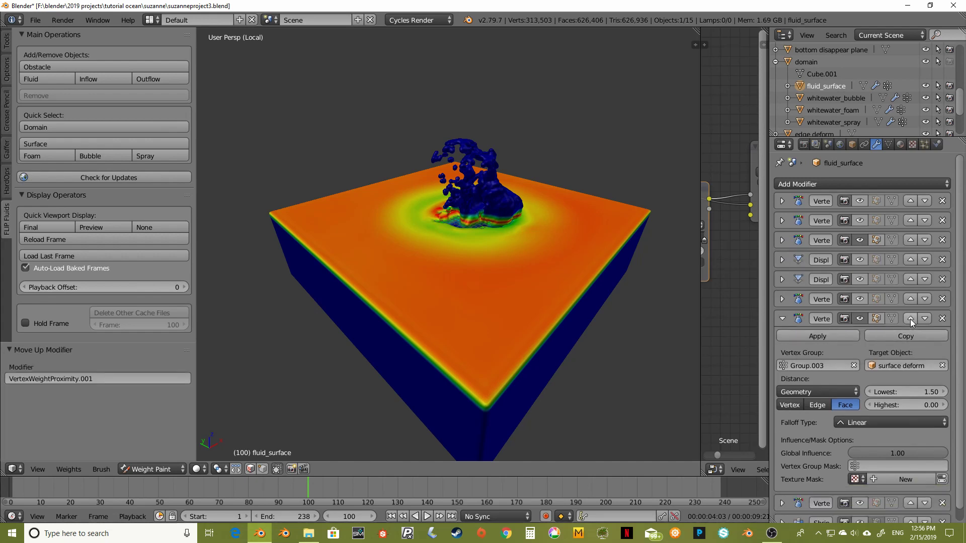
{"action": "left_click", "coordinate": [910, 319]}
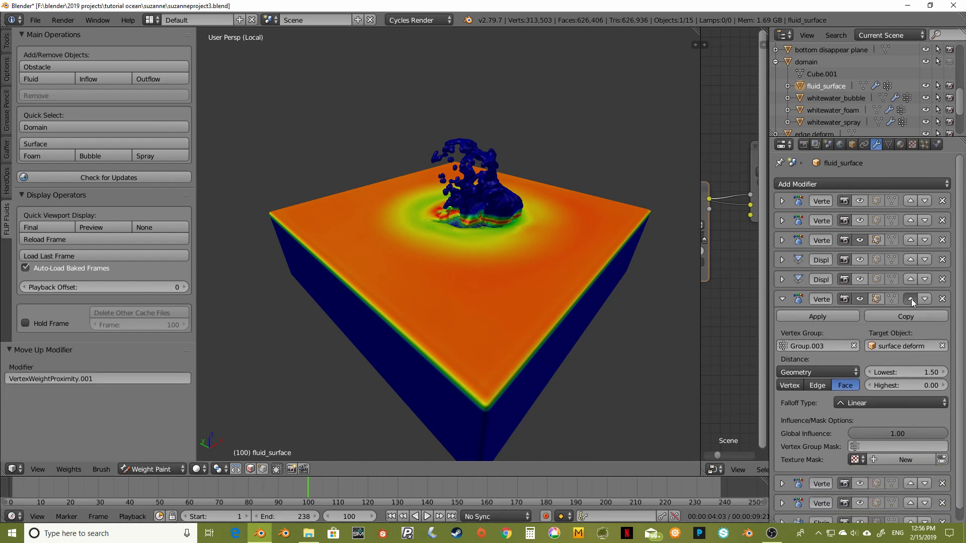
{"action": "left_click", "coordinate": [911, 299]}
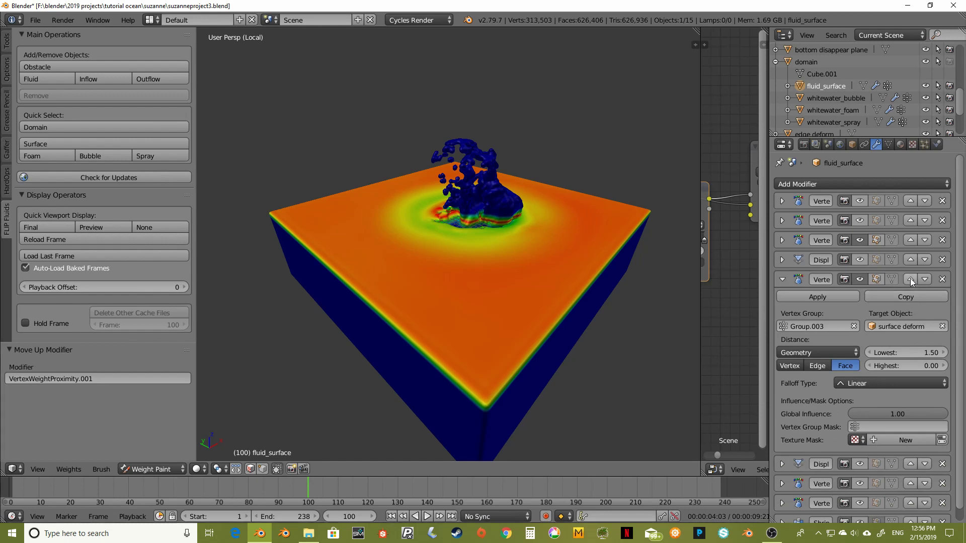
{"action": "left_click", "coordinate": [910, 279]}
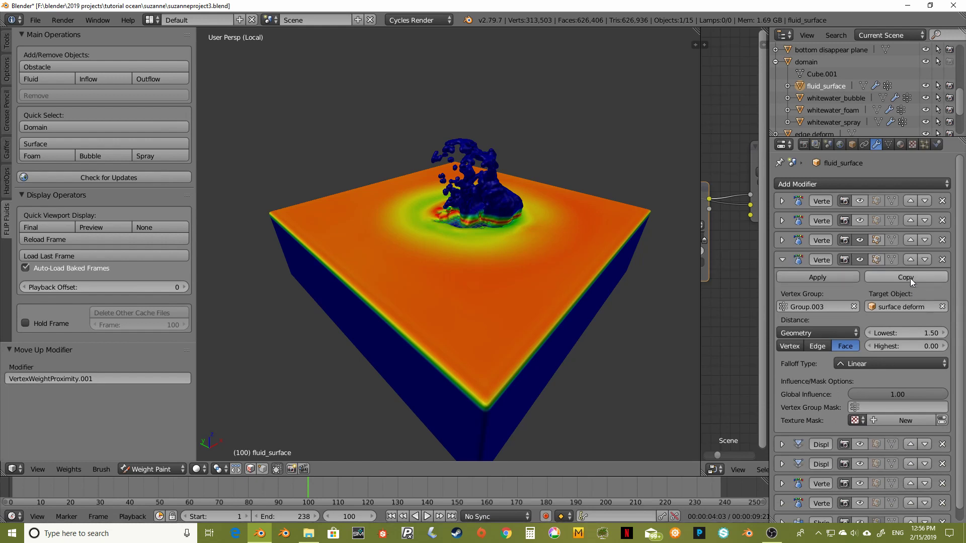
{"action": "left_click", "coordinate": [782, 260]}
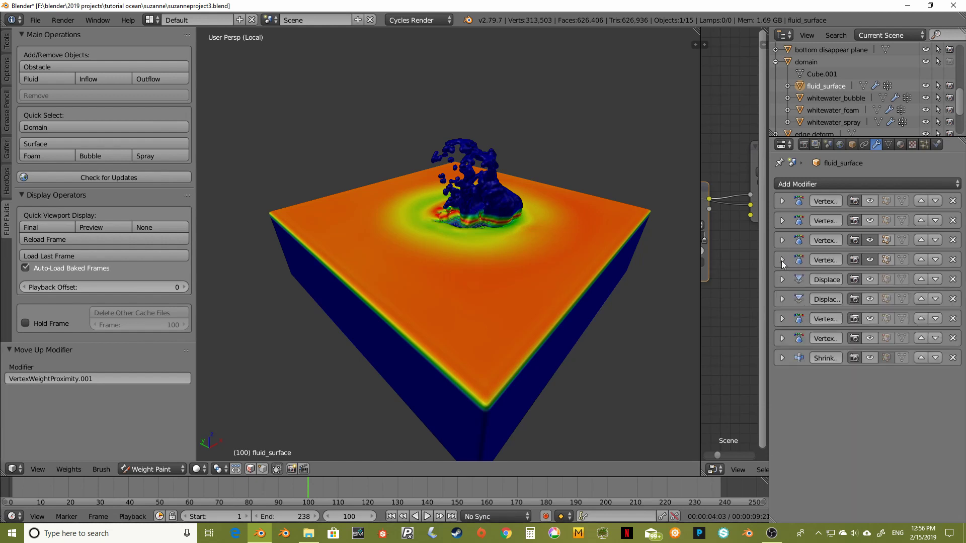
Orbit around the fluid domain and review the two Displace and third weight modifiers' settings
{"action": "middle_click_drag", "start_coordinate": [553, 316], "coordinate": [555, 287]}
{"action": "scroll", "coordinate": [571, 313], "scroll_direction": "up", "scroll_amount": 3}
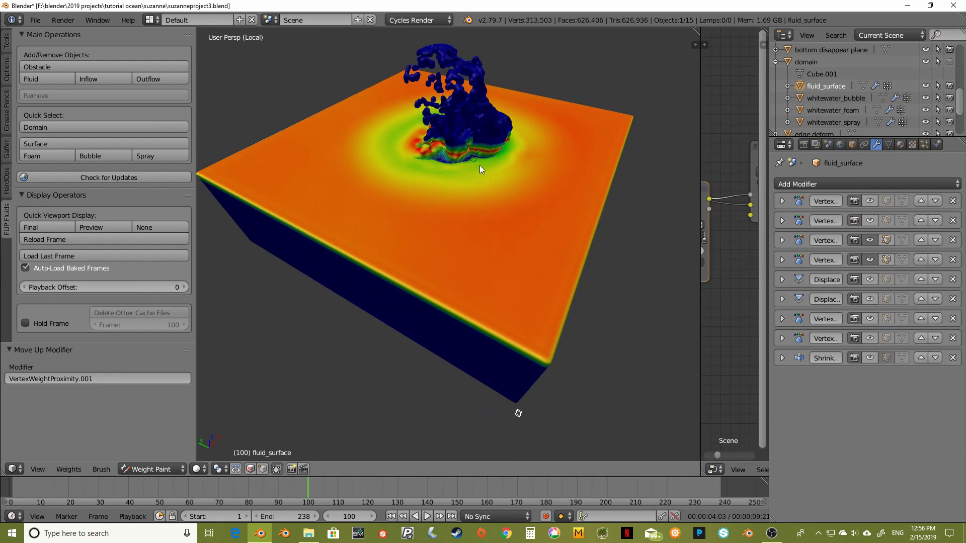
{"action": "middle_click_drag", "start_coordinate": [479, 165], "coordinate": [479, 158]}
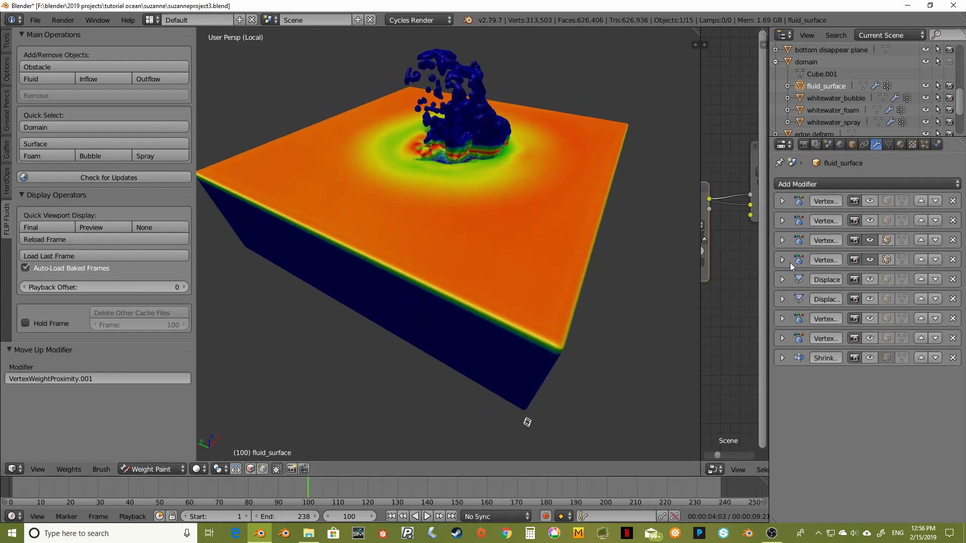
{"action": "left_click", "coordinate": [783, 280]}
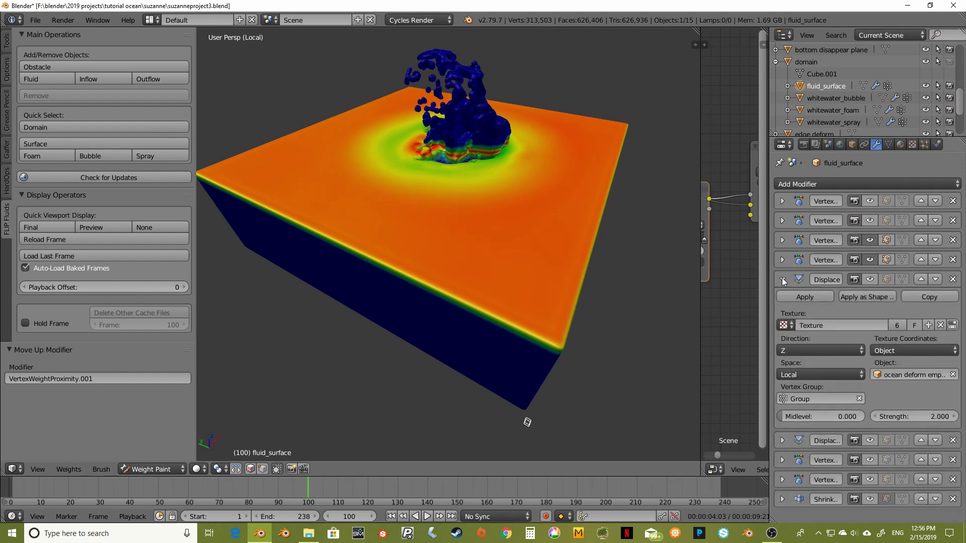
{"action": "left_click", "coordinate": [782, 280]}
{"action": "left_click", "coordinate": [783, 299]}
{"action": "left_click", "coordinate": [782, 299]}
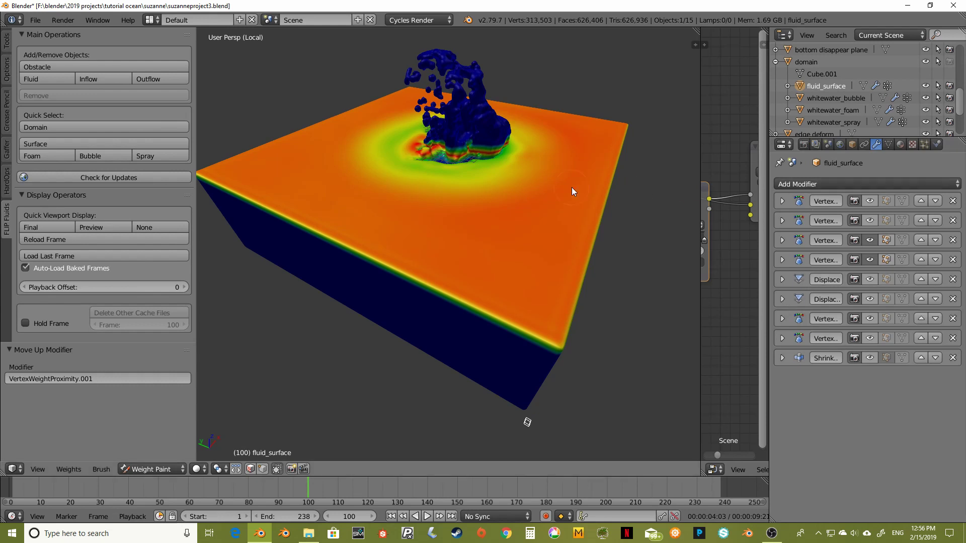
{"action": "middle_click_drag", "start_coordinate": [540, 197], "coordinate": [536, 197]}
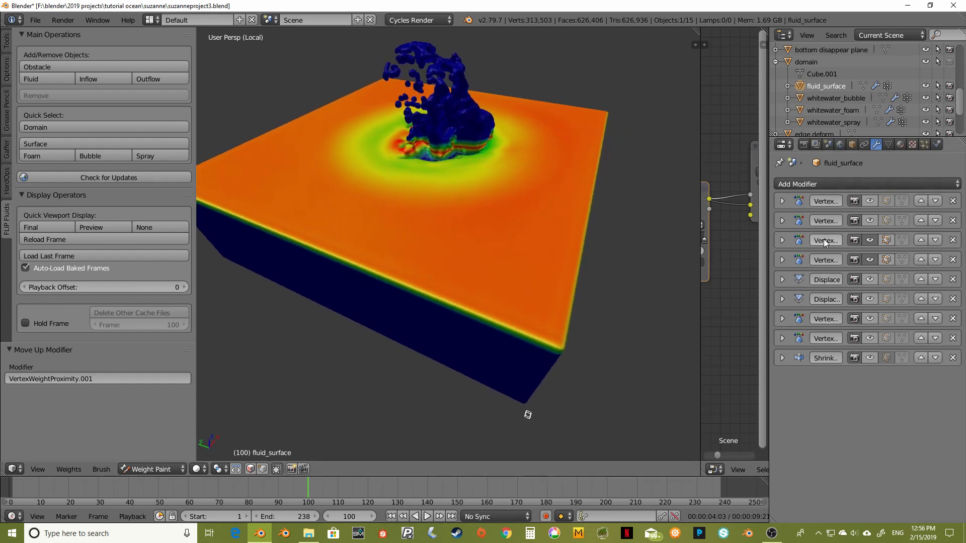
{"action": "left_click", "coordinate": [783, 240]}
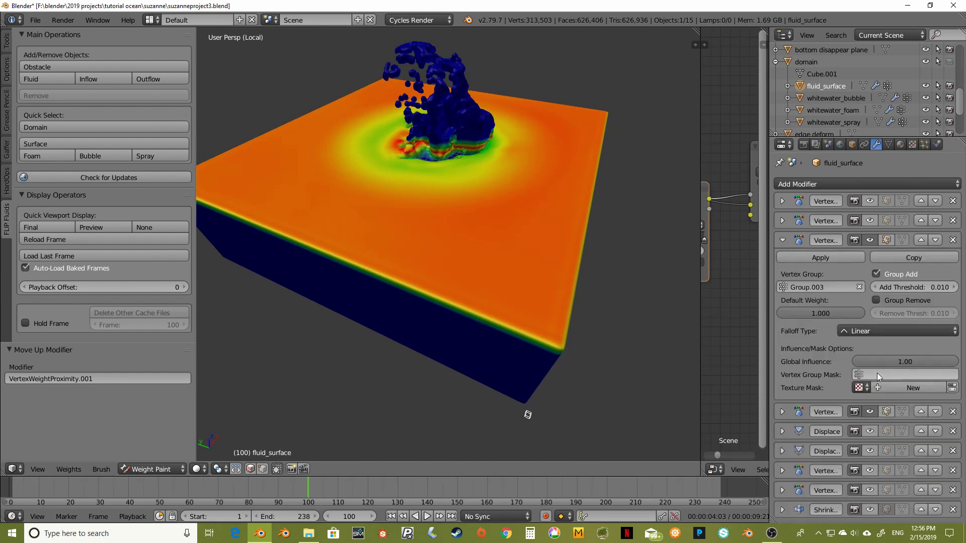
{"action": "left_click", "coordinate": [783, 240]}
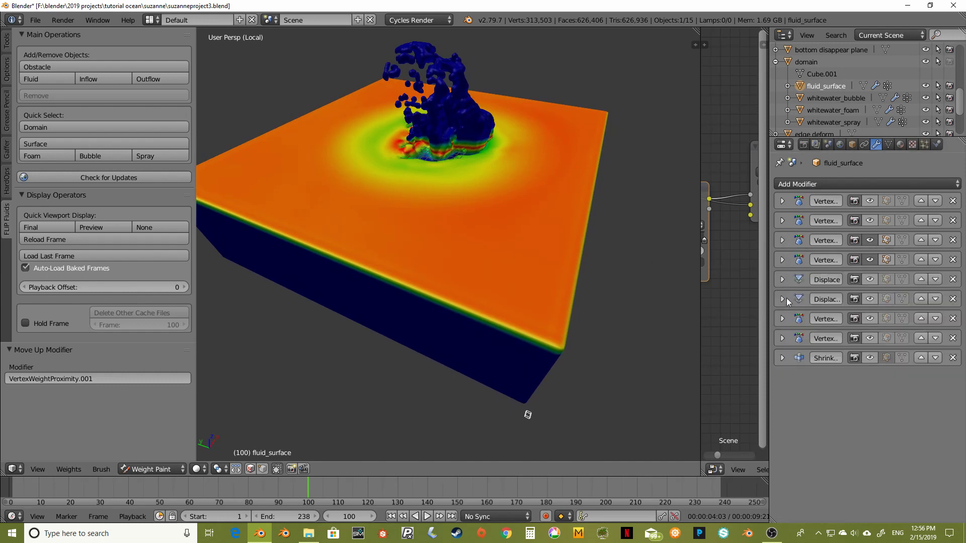
Set the fourth proximity modifier's Lowest distance to 2 and collapse its panel
{"action": "left_click", "coordinate": [781, 260]}
{"action": "left_click", "coordinate": [906, 332]}
{"action": "type", "text": "2"}
{"action": "key", "text": "Return"}
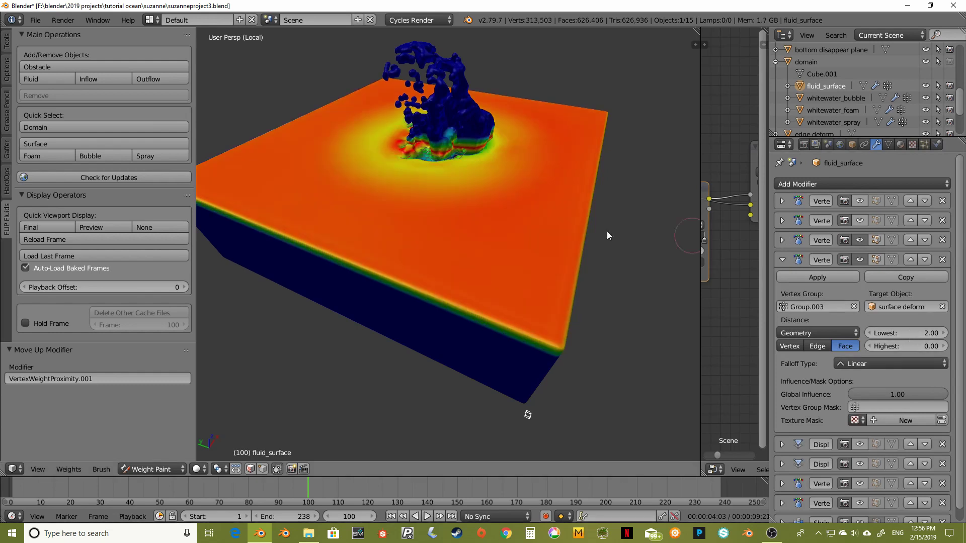
{"action": "middle_click_drag", "start_coordinate": [527, 230], "coordinate": [489, 219]}
{"action": "left_click", "coordinate": [782, 259]}
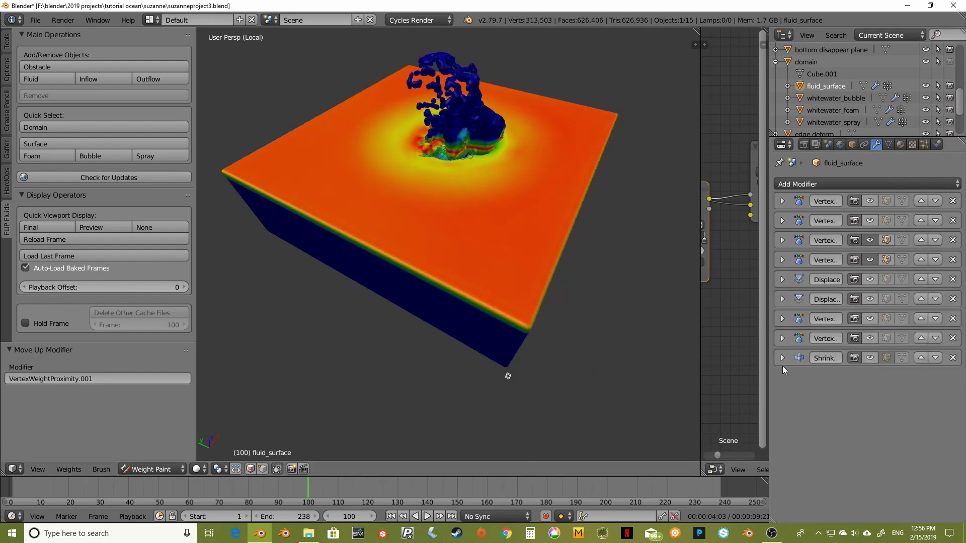
{"action": "middle_click_drag", "start_coordinate": [557, 259], "coordinate": [540, 227]}
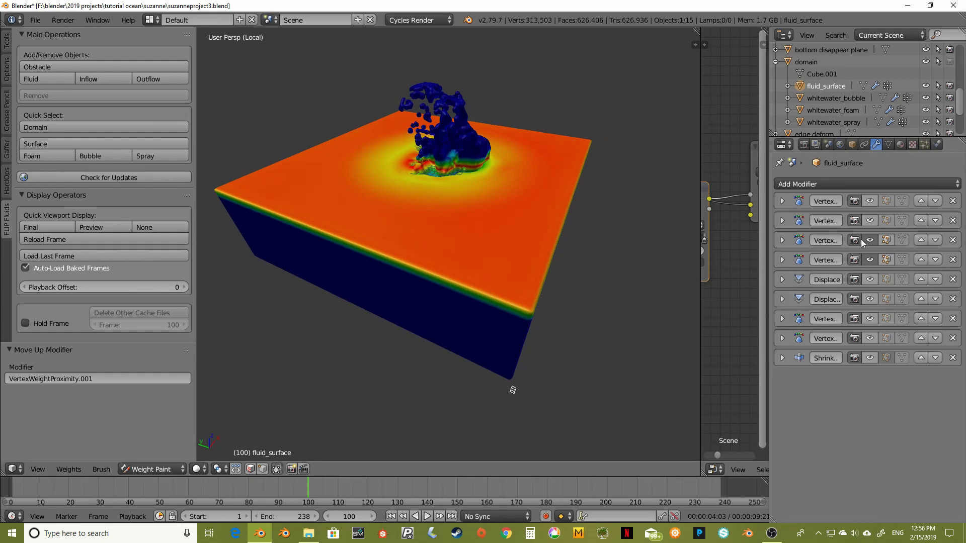
Add a Vertex Weight Mix modifier with Vertex Group A 'Group' and Vertex Group B 'Group.003'
{"action": "left_click", "coordinate": [791, 185]}
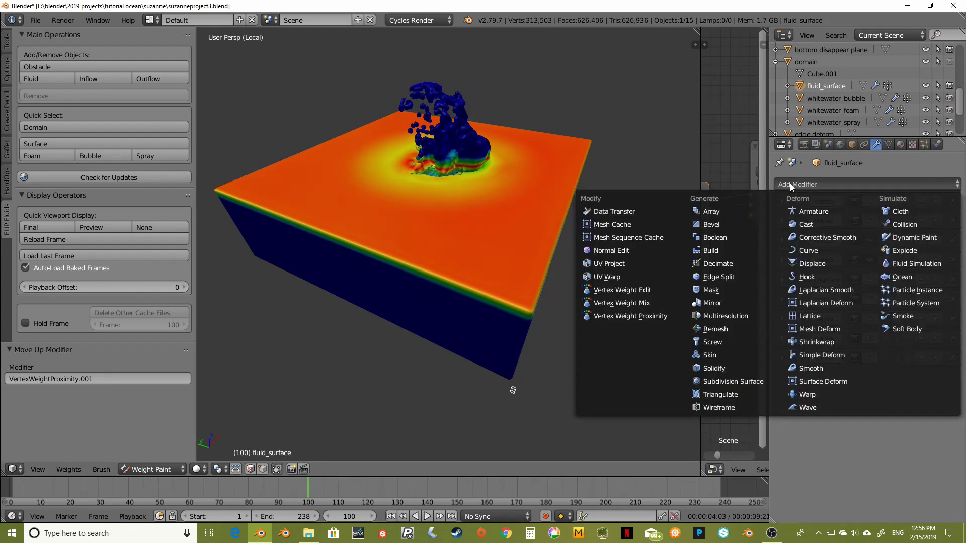
{"action": "left_click", "coordinate": [642, 304]}
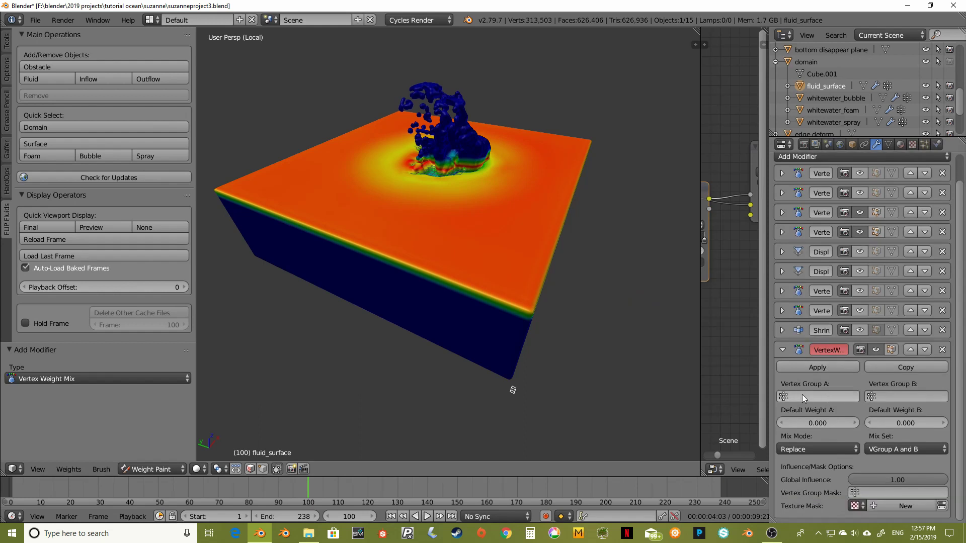
{"action": "left_click", "coordinate": [806, 395]}
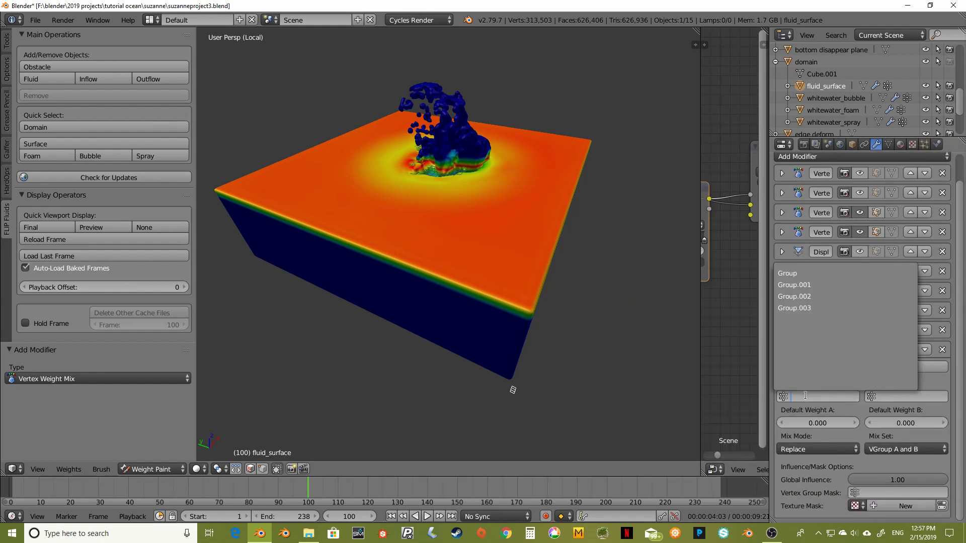
{"action": "left_click", "coordinate": [797, 274]}
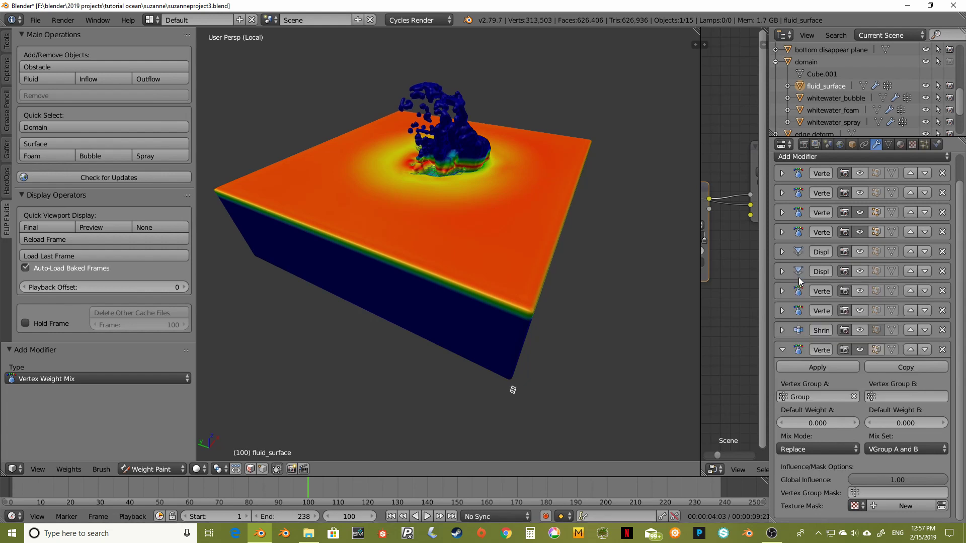
{"action": "left_click", "coordinate": [905, 398]}
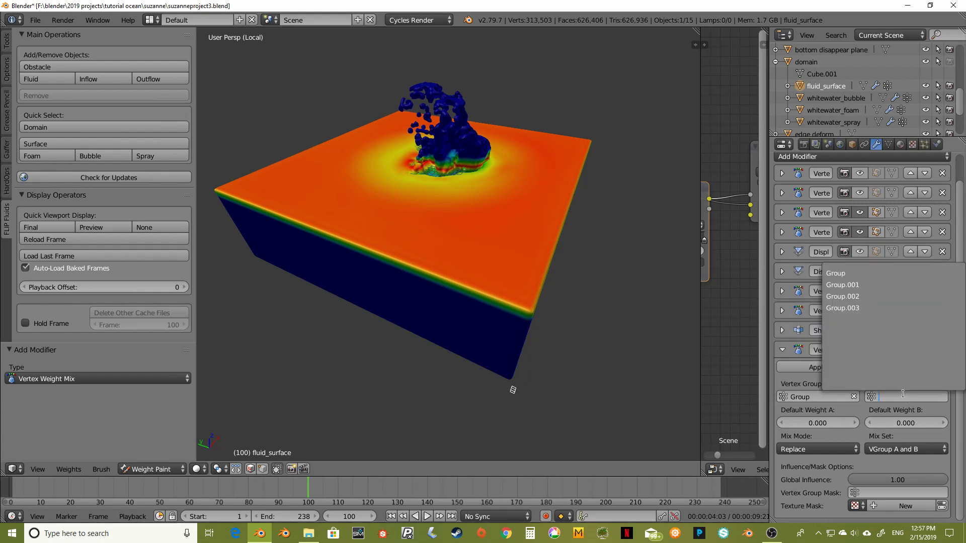
{"action": "left_click", "coordinate": [850, 308]}
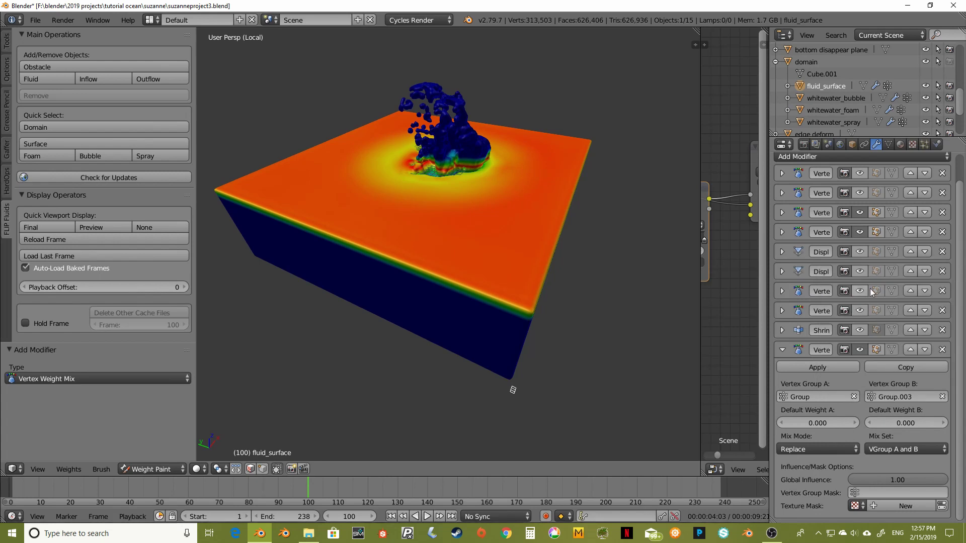
Make 'Group' the active vertex group and turn on the mix and modifier display toggles
{"action": "left_click", "coordinate": [889, 144]}
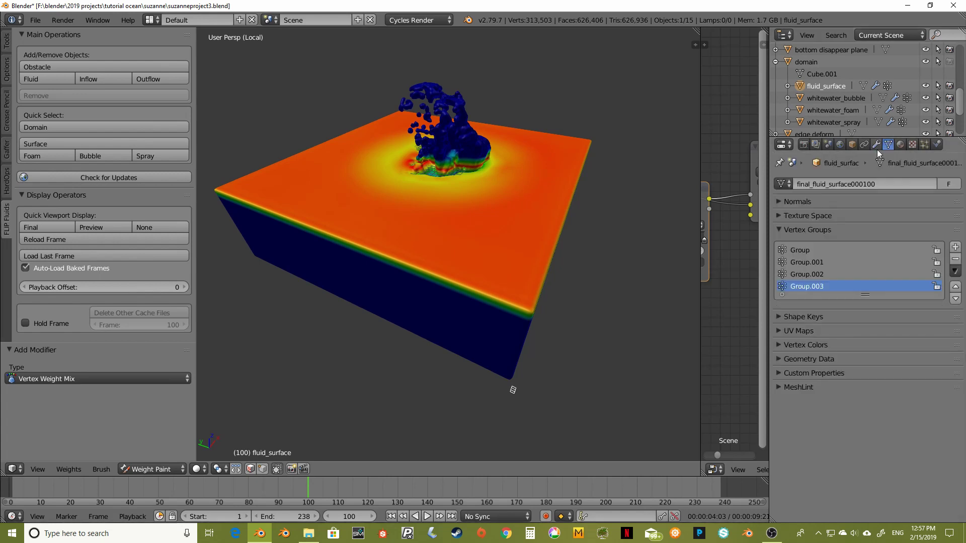
{"action": "left_click", "coordinate": [804, 252]}
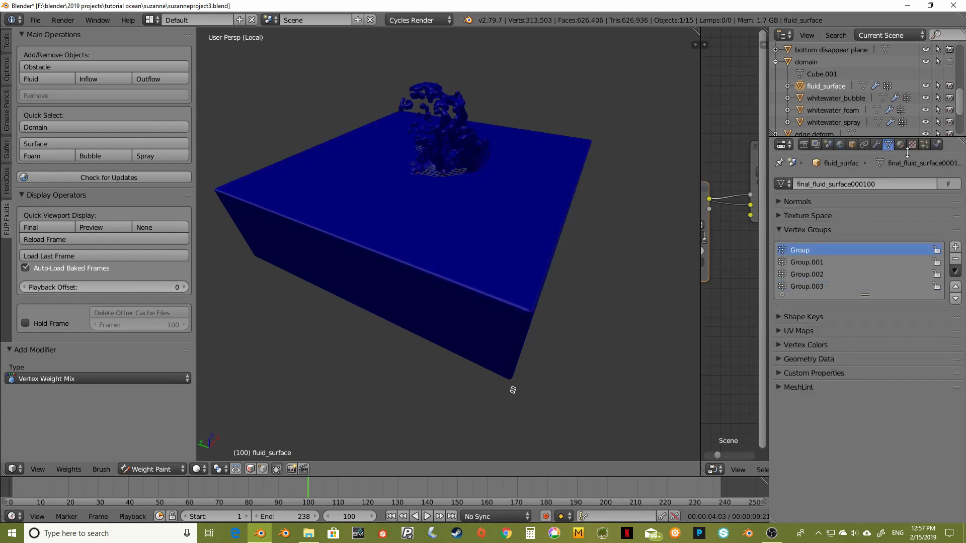
{"action": "left_click", "coordinate": [875, 145]}
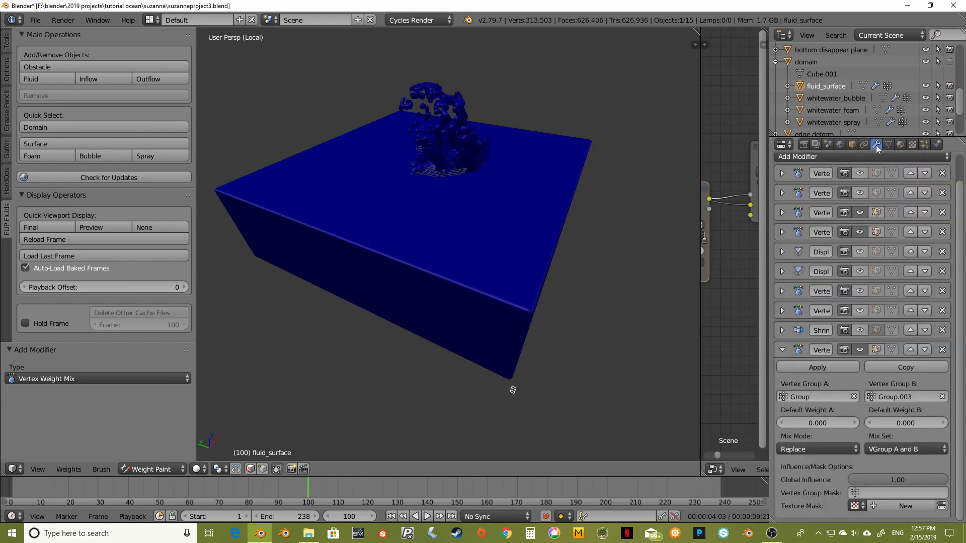
{"action": "left_click", "coordinate": [860, 351]}
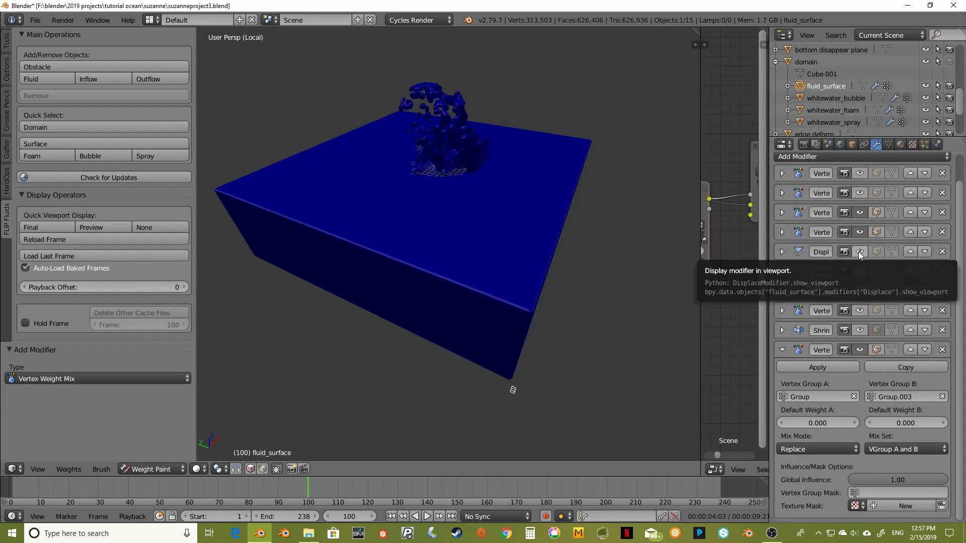
{"action": "left_click", "coordinate": [859, 174]}
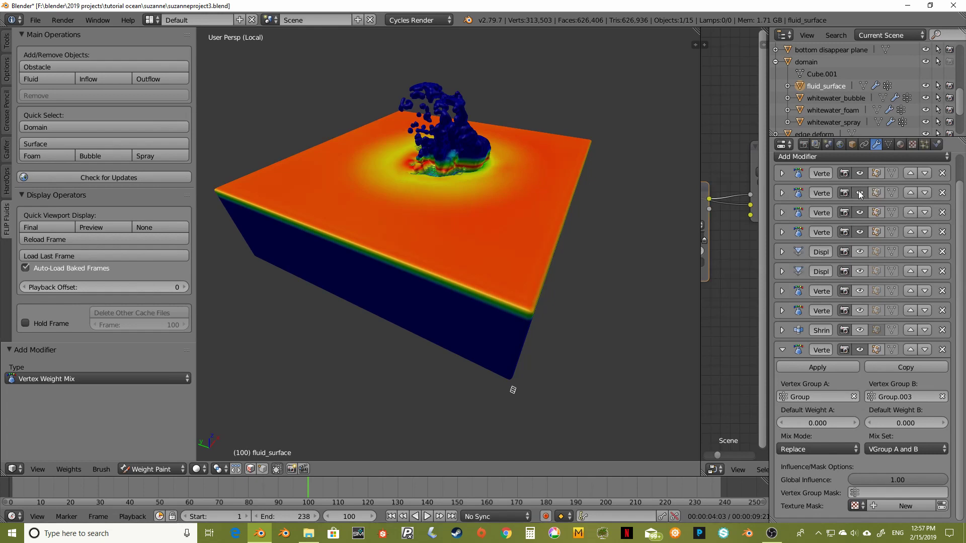
{"action": "left_click", "coordinate": [888, 145]}
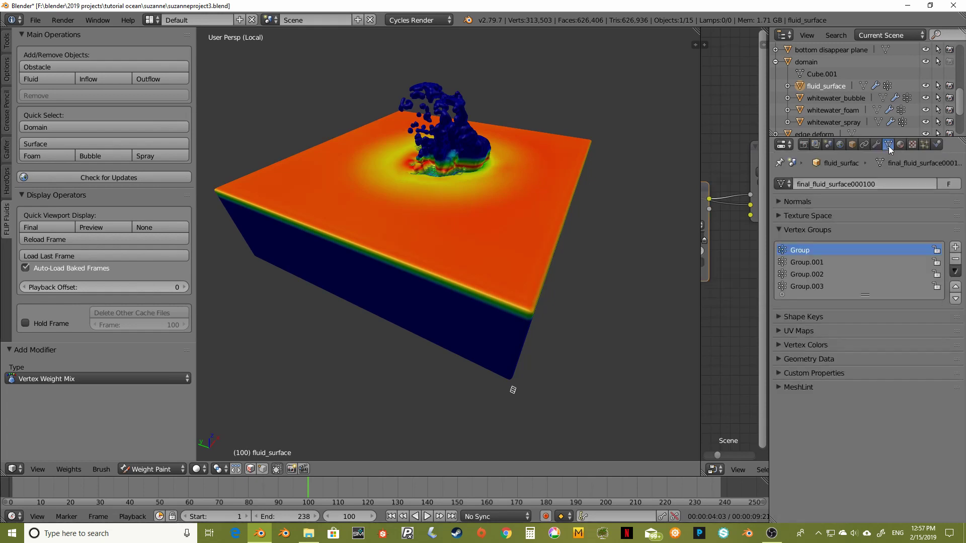
Set the Vertex Weight Mix's Mix Mode to Multiply and orbit to view the result
{"action": "left_click", "coordinate": [876, 145]}
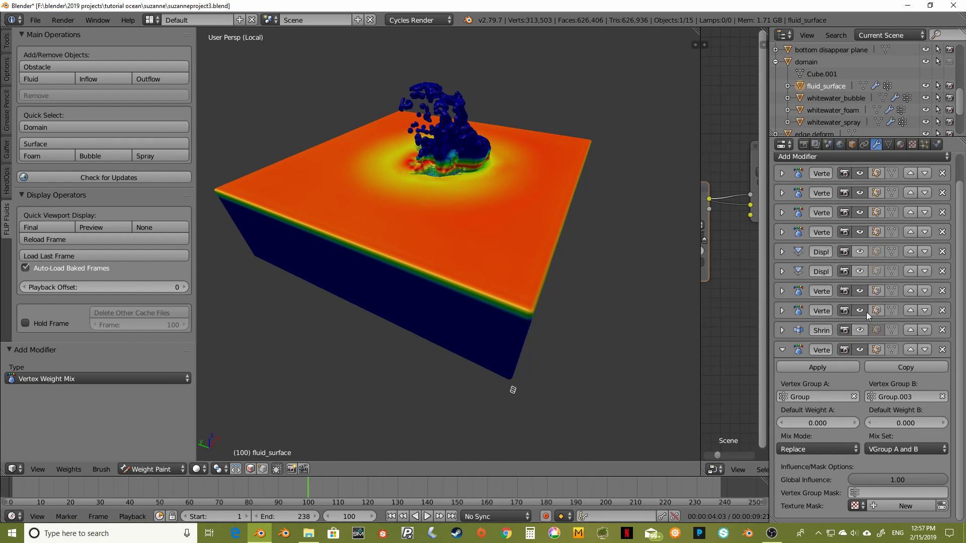
{"action": "left_click", "coordinate": [813, 447]}
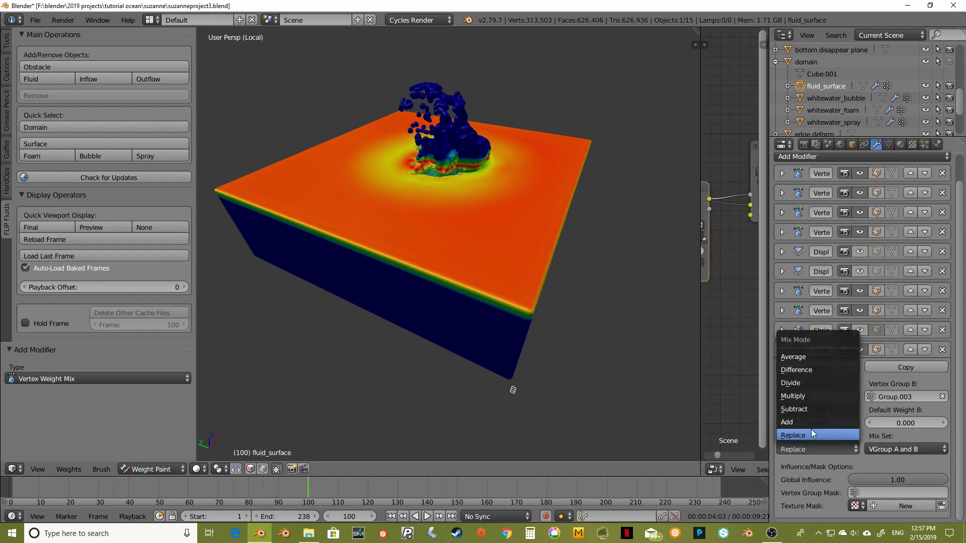
{"action": "left_click", "coordinate": [800, 397]}
{"action": "middle_click_drag", "start_coordinate": [390, 203], "coordinate": [336, 200]}
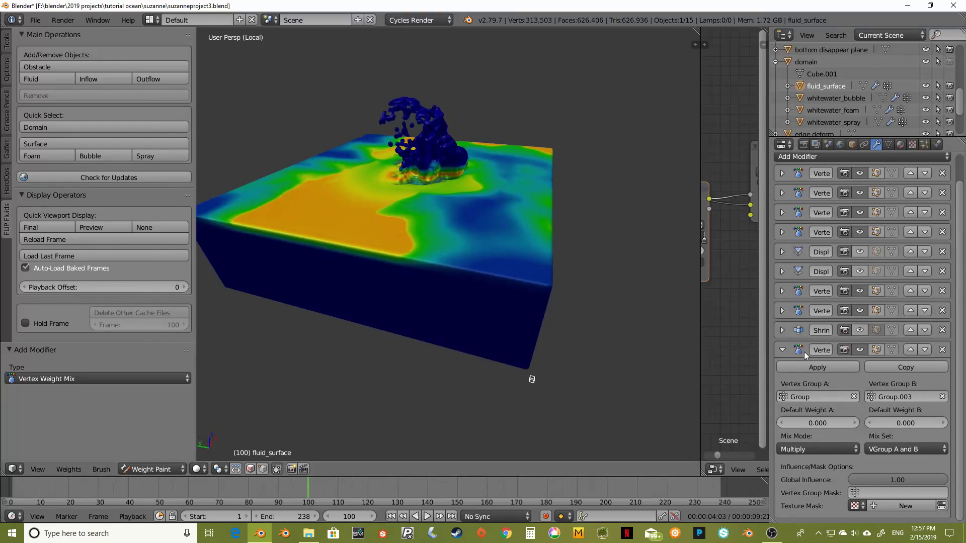
{"action": "middle_click_drag", "start_coordinate": [461, 228], "coordinate": [453, 243]}
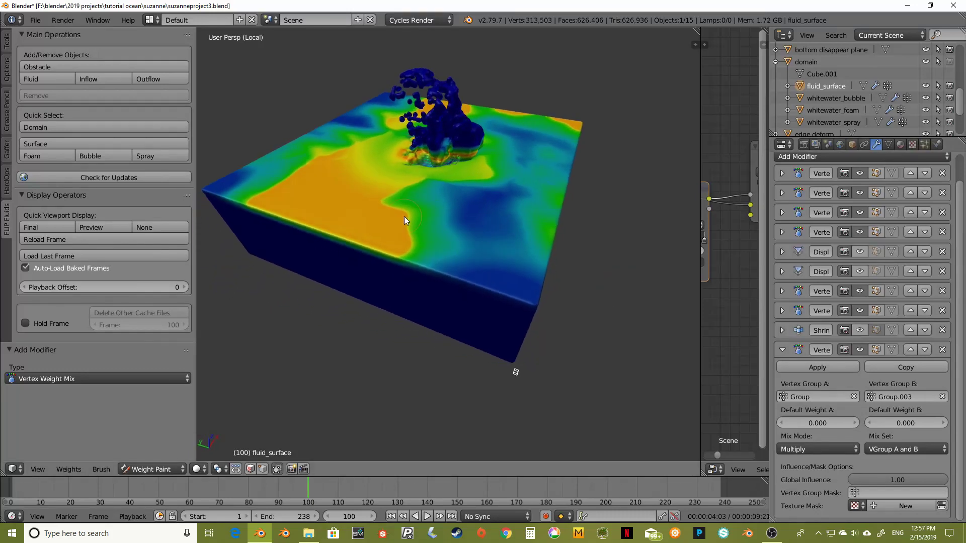
{"action": "mouse_move", "coordinate": [404, 216]}
{"action": "middle_mouse_down"}
{"action": "mouse_move", "coordinate": [410, 210]}
{"action": "mouse_move", "coordinate": [406, 219]}
{"action": "middle_mouse_up"}
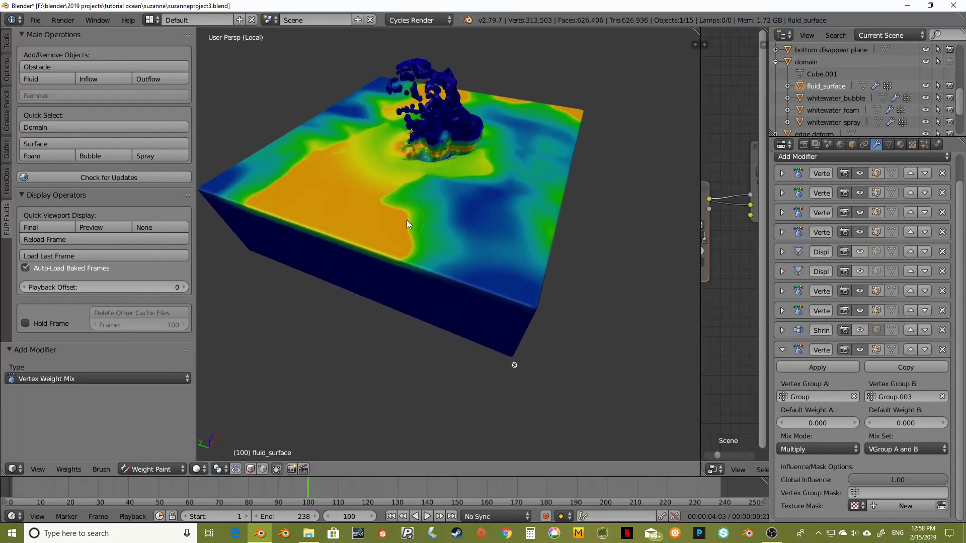
Toggle the mix modifier's viewport display off and on twice to compare weights
{"action": "left_click", "coordinate": [860, 349]}
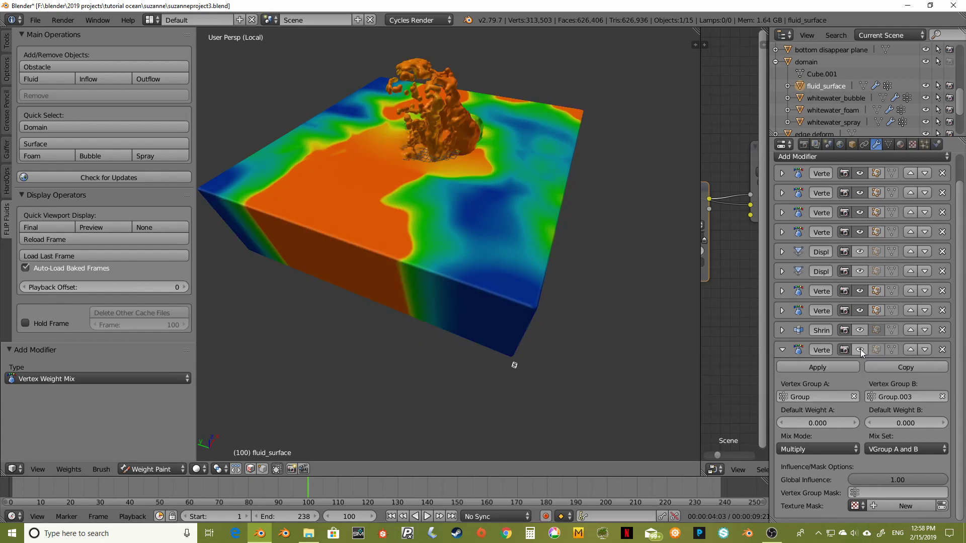
{"action": "left_click", "coordinate": [860, 349]}
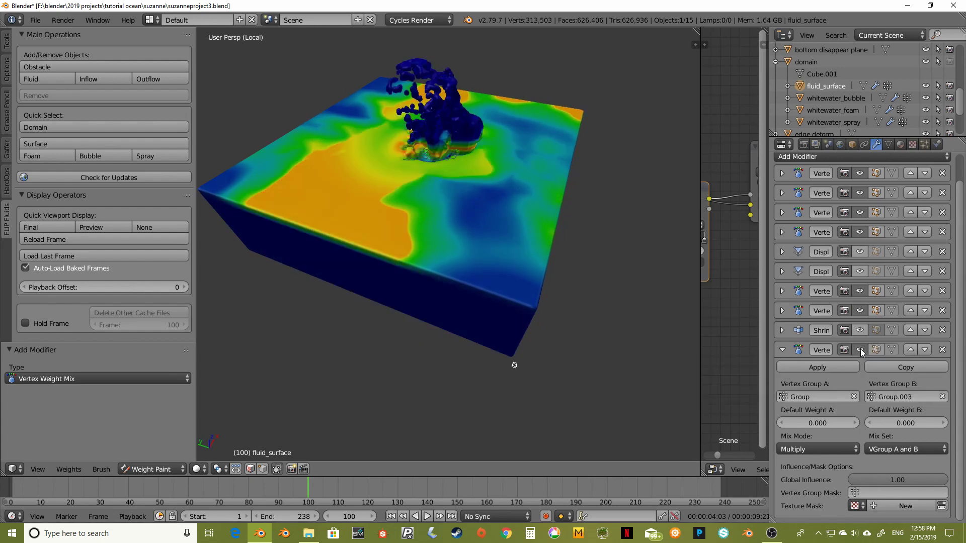
{"action": "left_click", "coordinate": [861, 349]}
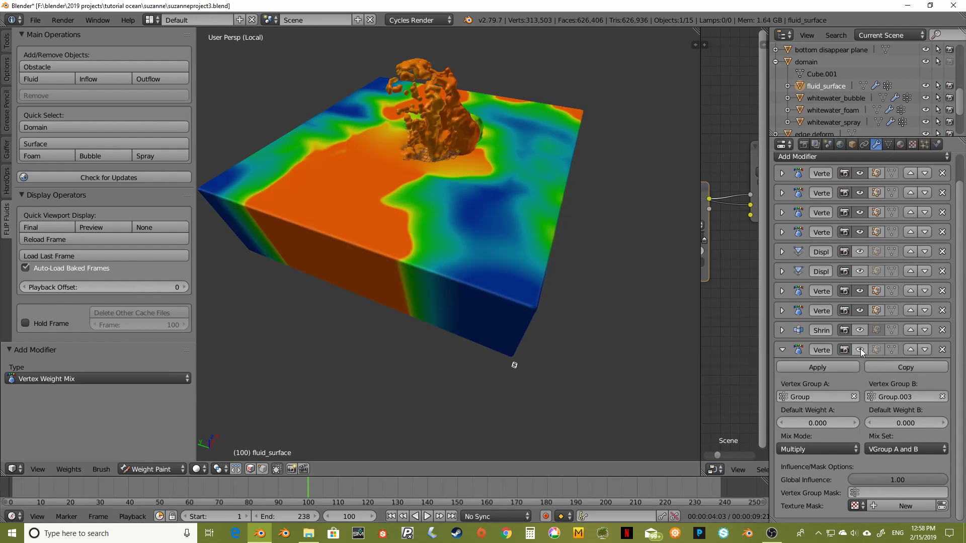
{"action": "left_click", "coordinate": [861, 349]}
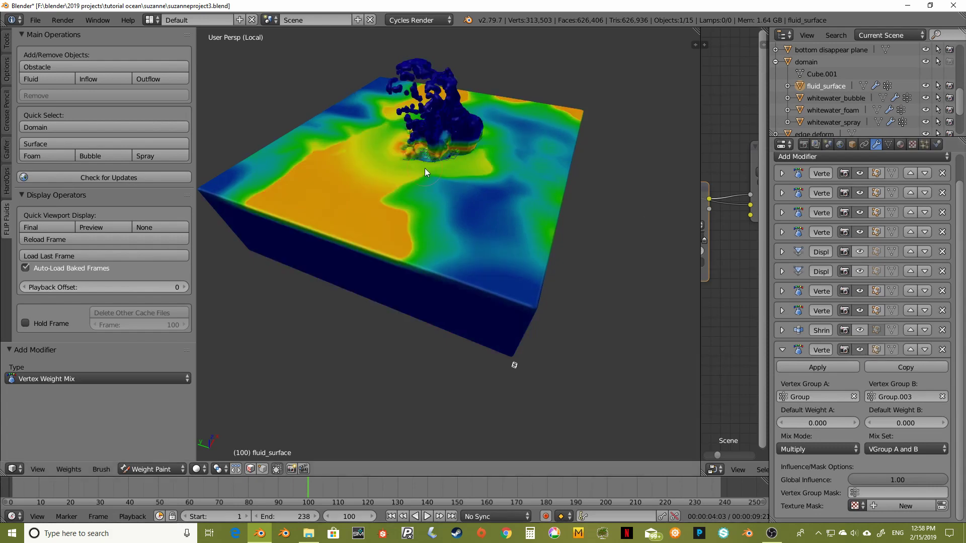
Orbit over the ocean surface and set the mix's Global Influence to 1.5
{"action": "mouse_move", "coordinate": [424, 168]}
{"action": "middle_mouse_down"}
{"action": "mouse_move", "coordinate": [506, 142]}
{"action": "mouse_move", "coordinate": [415, 191]}
{"action": "middle_mouse_up"}
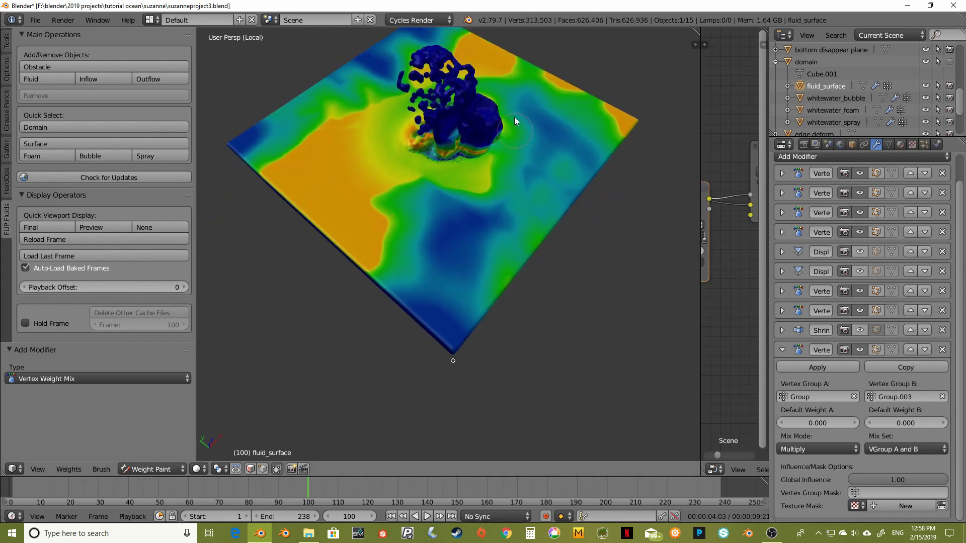
{"action": "middle_click_drag", "start_coordinate": [497, 172], "coordinate": [517, 132]}
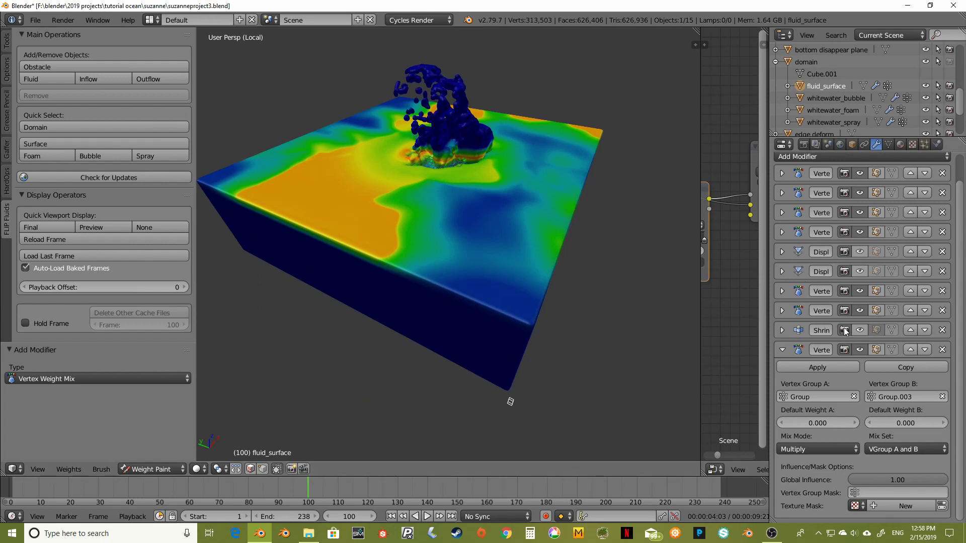
{"action": "left_click", "coordinate": [897, 479]}
{"action": "type", "text": "1"}
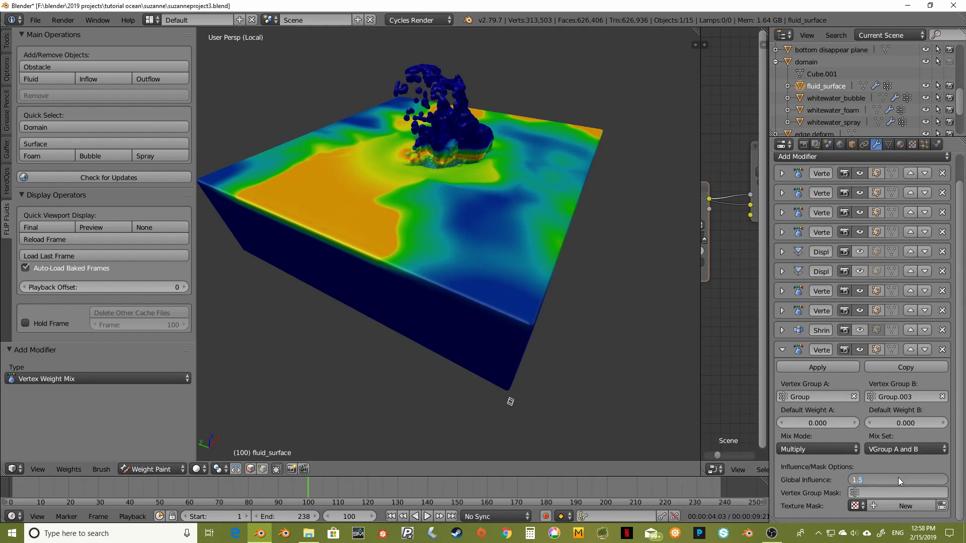
{"action": "key", "text": "Return"}
Try a Global Influence of 0.5, then restore it to 1.00
{"action": "left_click", "coordinate": [899, 480]}
{"action": "type", "text": ".5"}
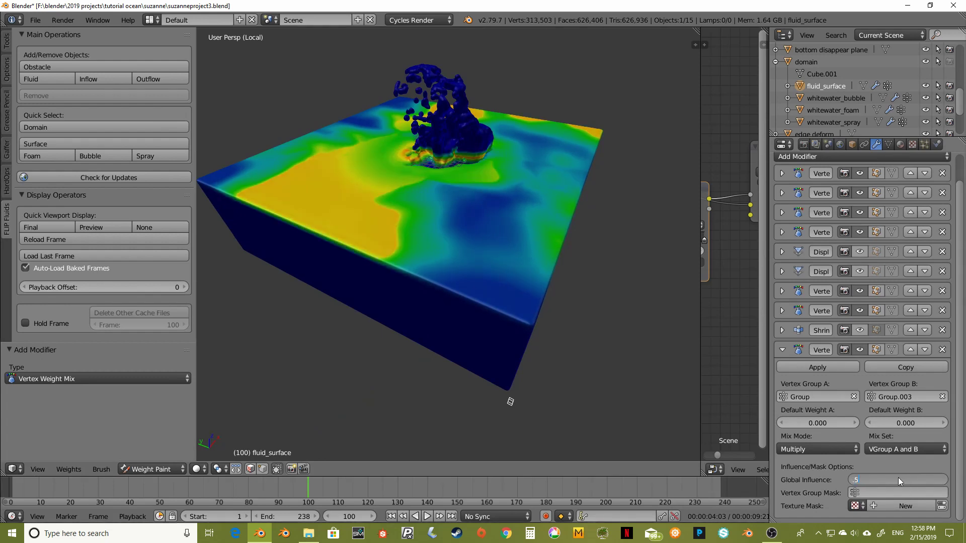
{"action": "key", "text": "Return"}
{"action": "left_click", "coordinate": [891, 481]}
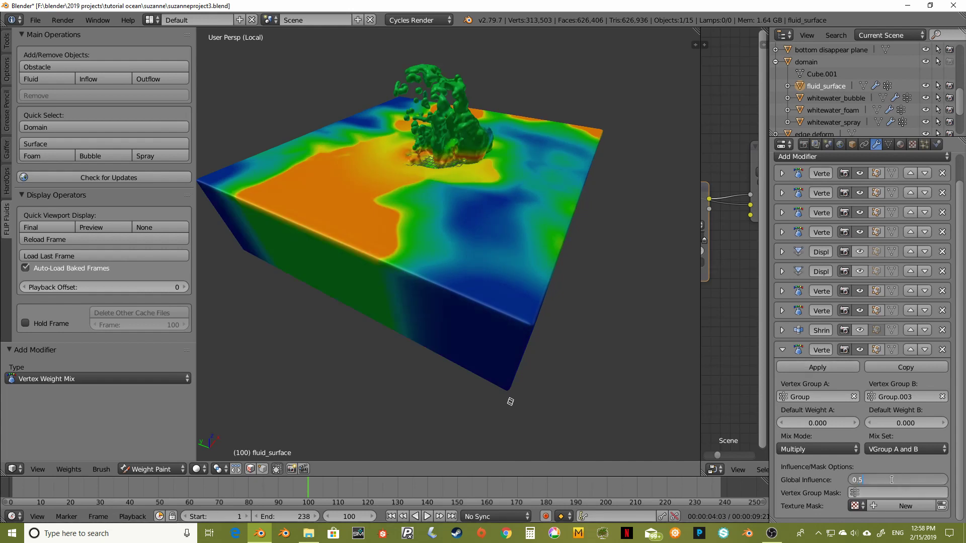
{"action": "type", "text": "1"}
{"action": "key", "text": "Return"}
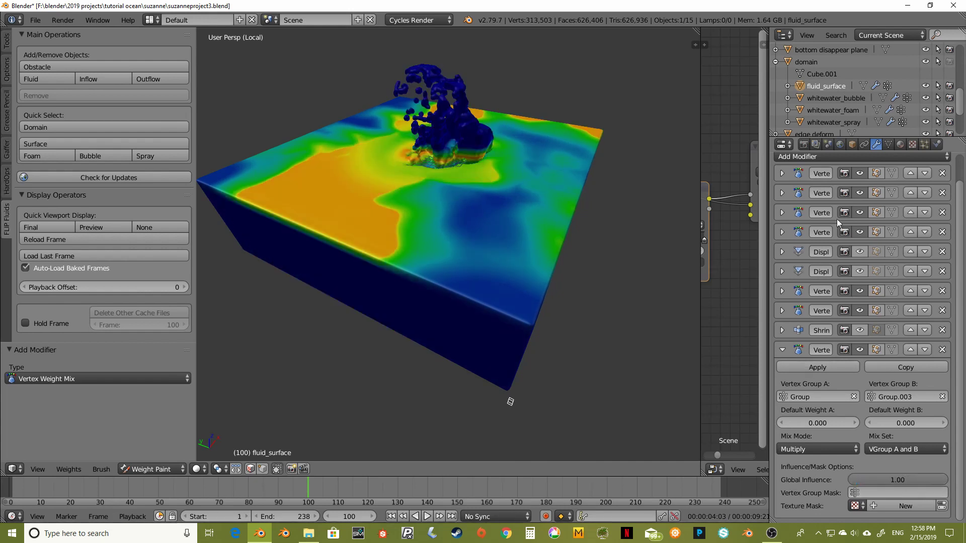
Expand the proximity modifier, set Lowest to 3, and orbit to inspect the surface weights
{"action": "left_click", "coordinate": [783, 234]}
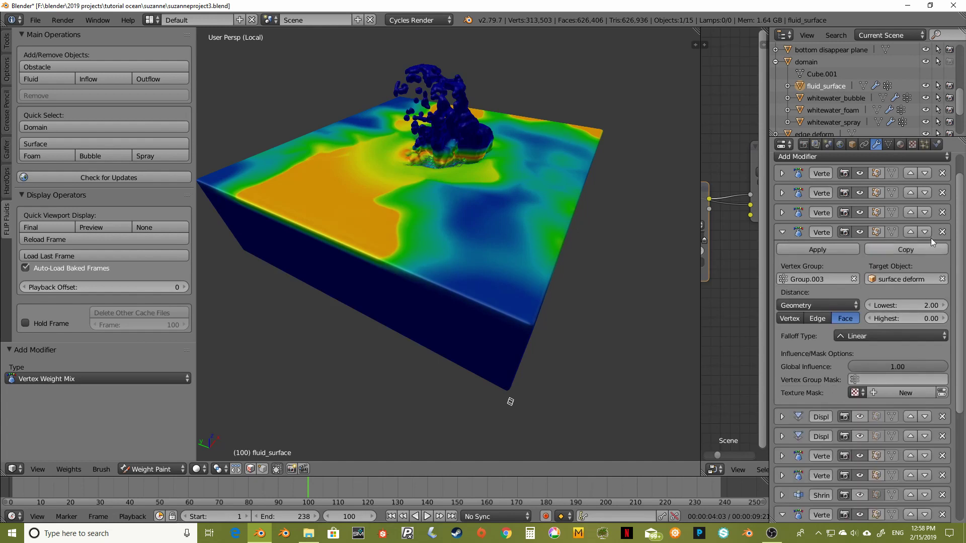
{"action": "left_click", "coordinate": [910, 304]}
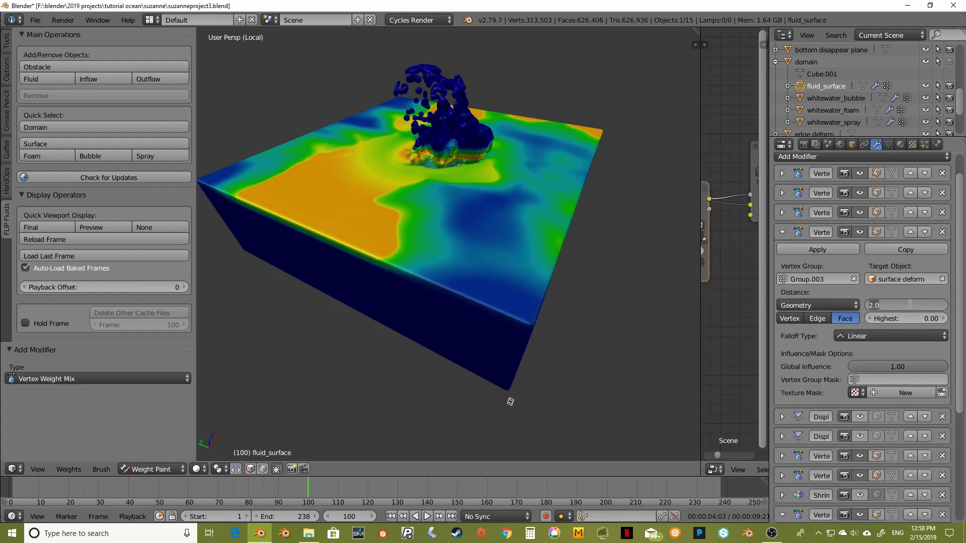
{"action": "type", "text": "3"}
{"action": "key", "text": "Return"}
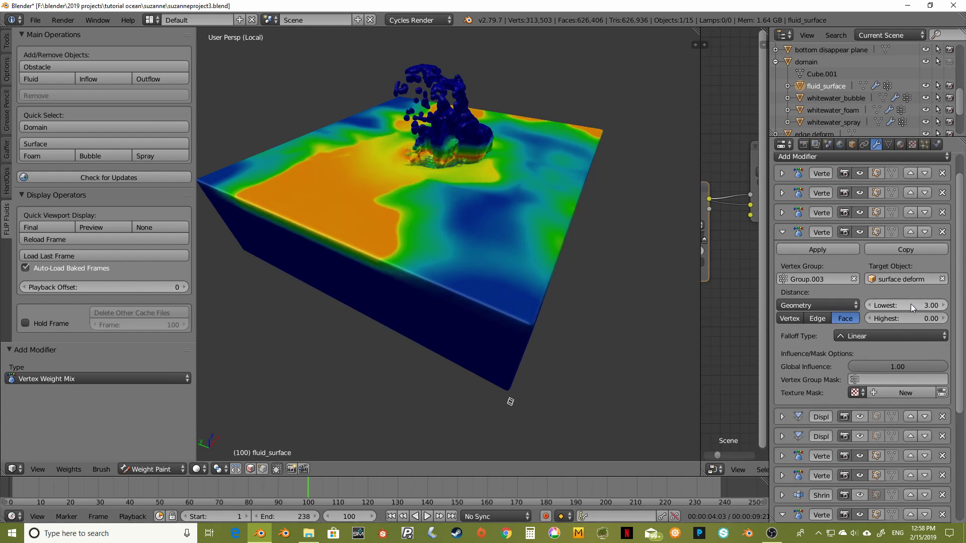
{"action": "middle_click_drag", "start_coordinate": [355, 276], "coordinate": [386, 184]}
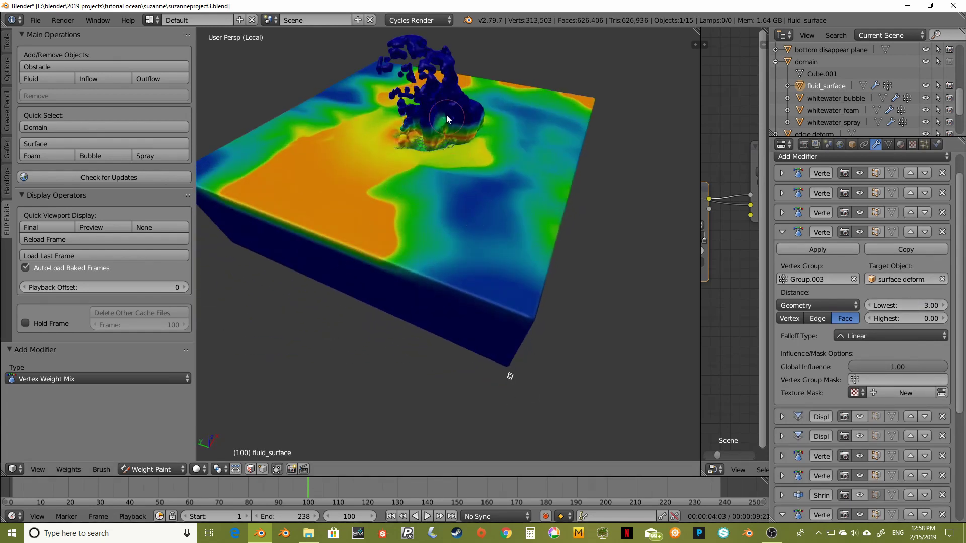
{"action": "middle_click_drag", "start_coordinate": [444, 119], "coordinate": [467, 94]}
{"action": "scroll", "coordinate": [463, 115], "scroll_direction": "up", "scroll_amount": 3}
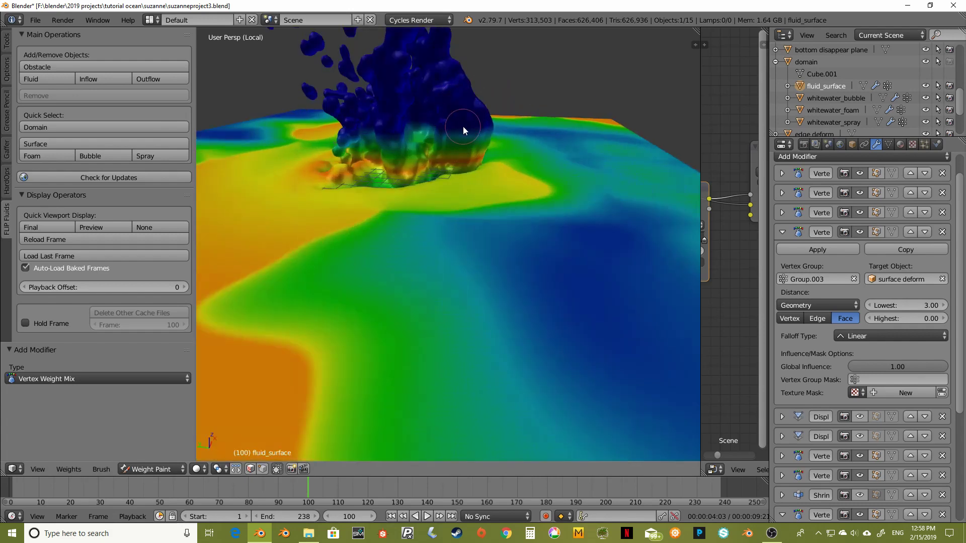
Set the proximity Lowest distance to 2 and Highest to 0.5, then view the whole fluid box
{"action": "left_click", "coordinate": [910, 307]}
{"action": "type", "text": "2"}
{"action": "key", "text": "Return"}
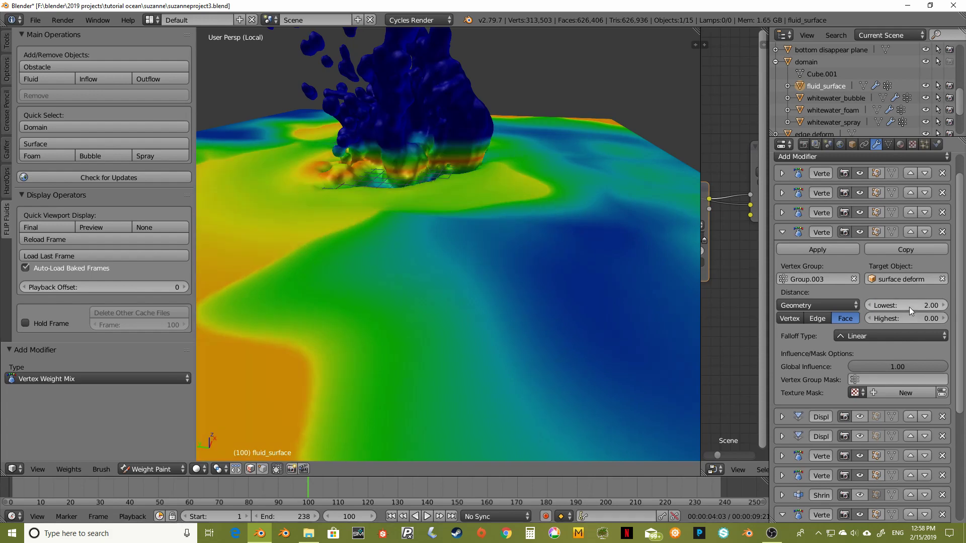
{"action": "left_click", "coordinate": [910, 317]}
{"action": "key", "text": "BackSpace"}
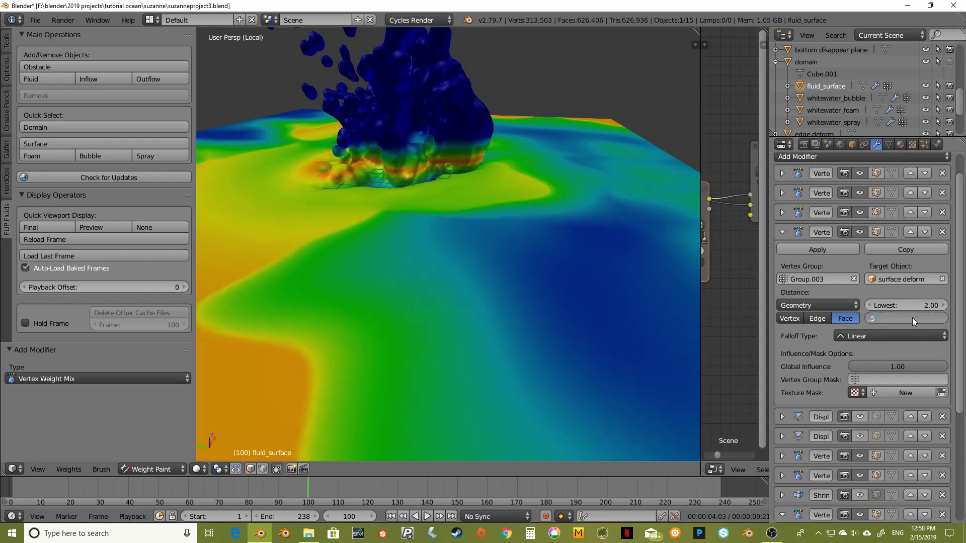
{"action": "type", "text": ".5"}
{"action": "key", "text": "Return"}
{"action": "scroll", "coordinate": [590, 265], "scroll_direction": "down", "scroll_amount": 3}
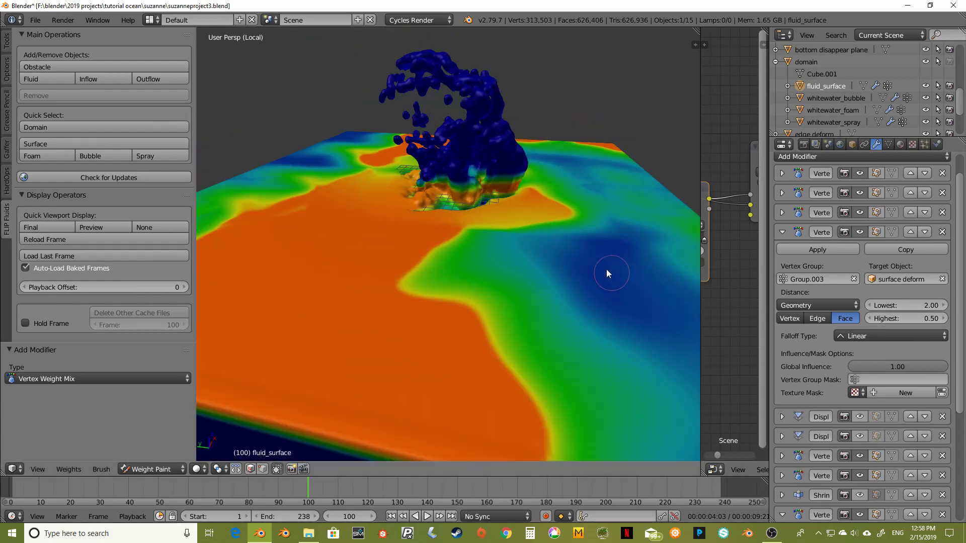
{"action": "middle_click_drag", "start_coordinate": [536, 236], "coordinate": [506, 239]}
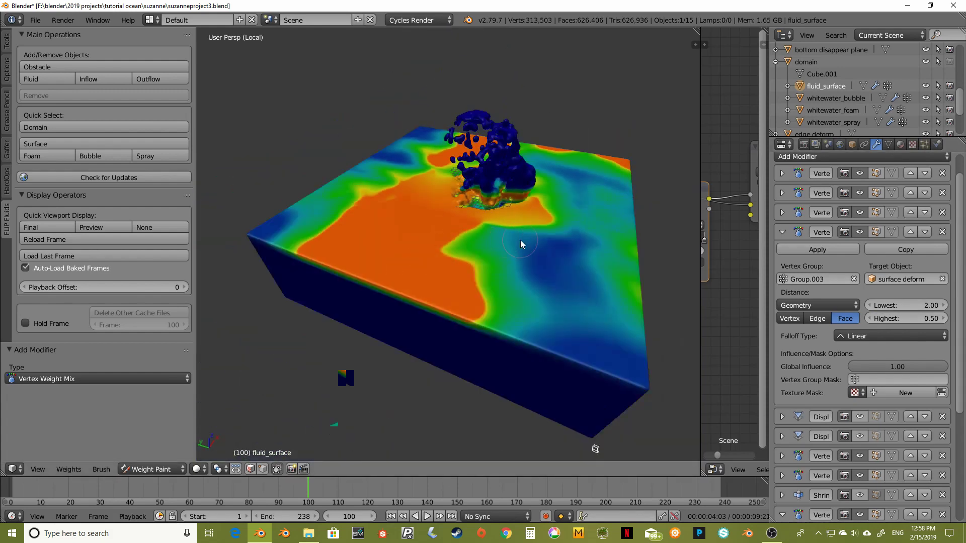
Collapse the proximity panel and move Vertex Weight Mix up five places, above both Displace modifiers
{"action": "left_click", "coordinate": [783, 232]}
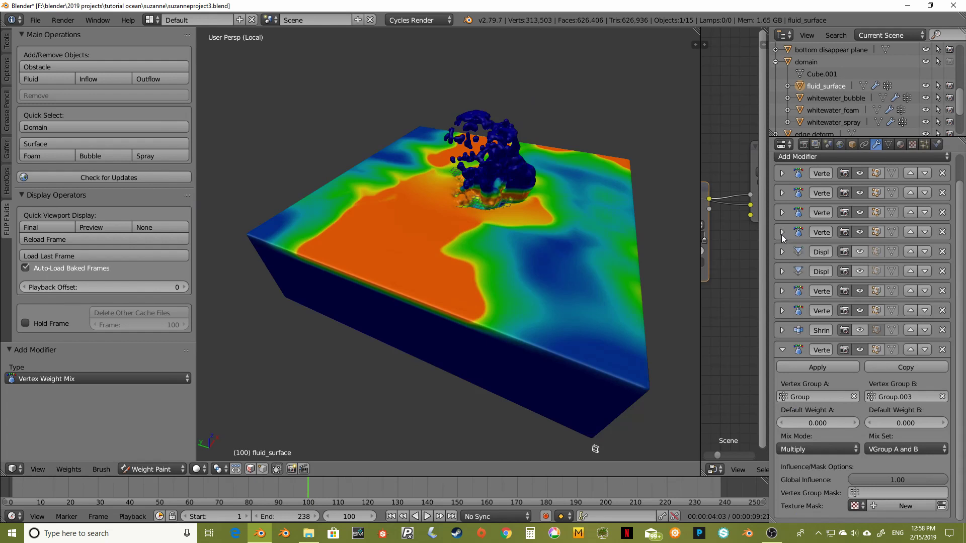
{"action": "left_click", "coordinate": [911, 350]}
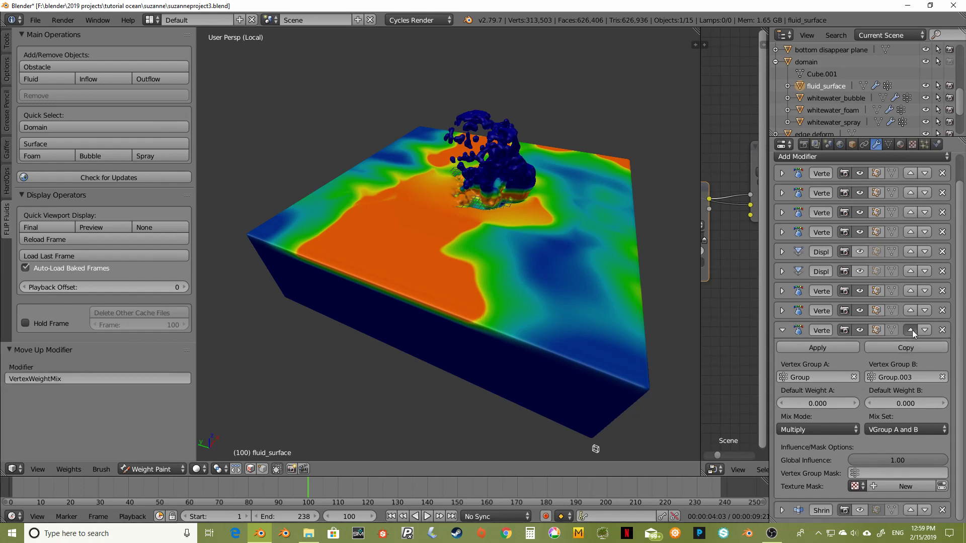
{"action": "left_click", "coordinate": [912, 331]}
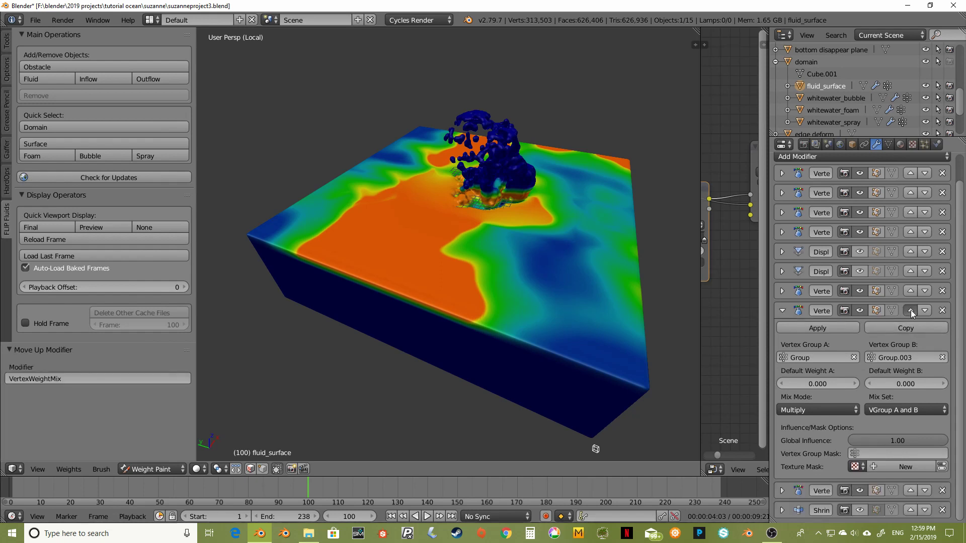
{"action": "left_click", "coordinate": [911, 311]}
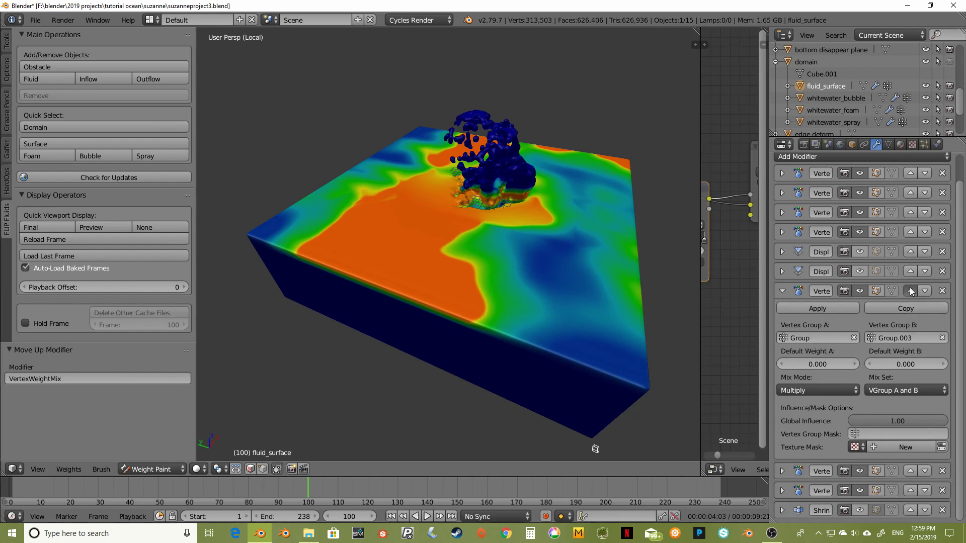
{"action": "left_click", "coordinate": [910, 290]}
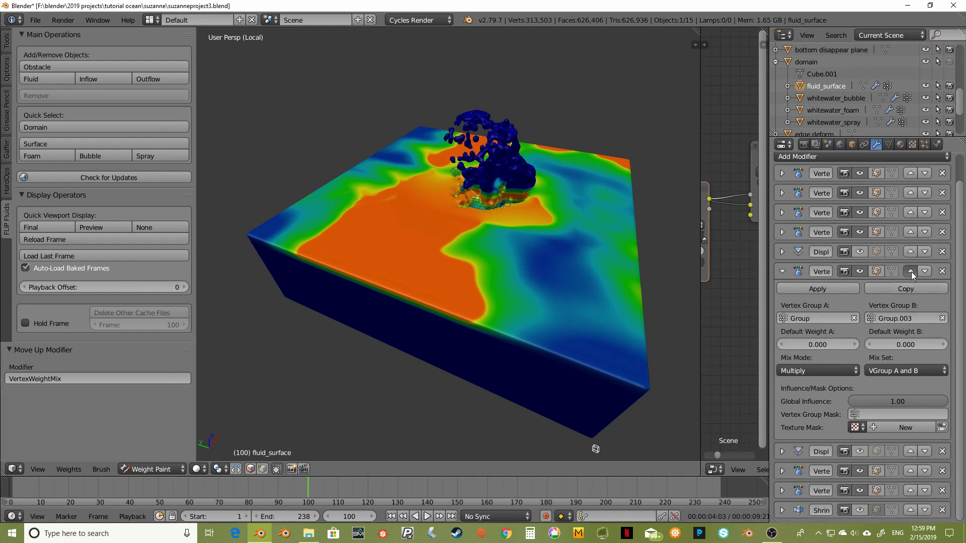
{"action": "left_click", "coordinate": [910, 271]}
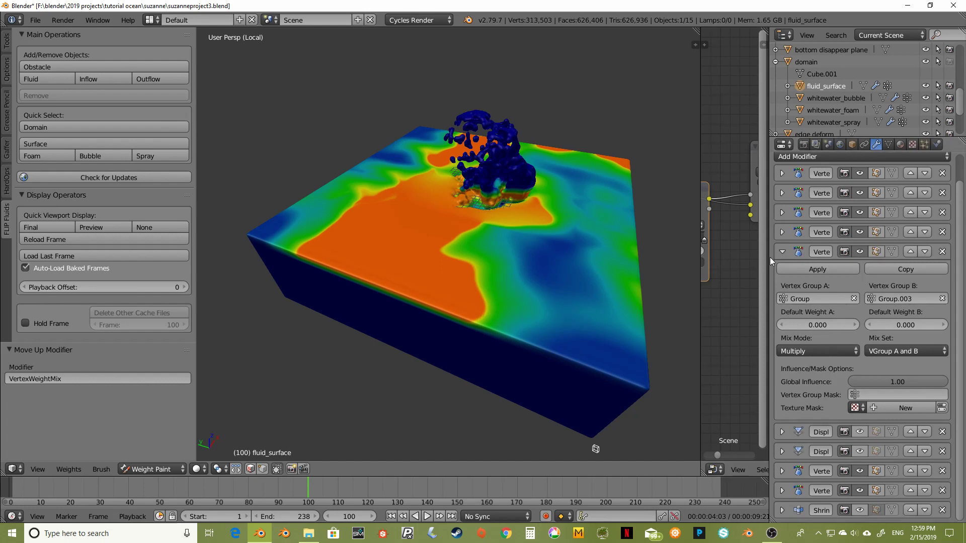
Duplicate the Vertex Weight Mix modifier and set the copy's Vertex Group A to 'Group.001'
{"action": "left_click", "coordinate": [905, 271]}
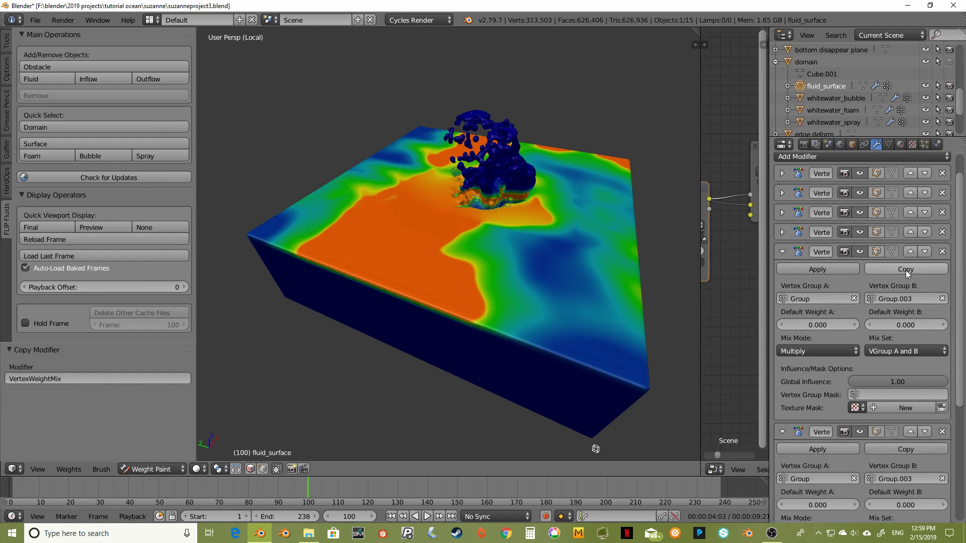
{"action": "scroll", "coordinate": [868, 383], "scroll_direction": "down", "scroll_amount": 3}
{"action": "scroll", "coordinate": [878, 370], "scroll_direction": "down", "scroll_amount": 4}
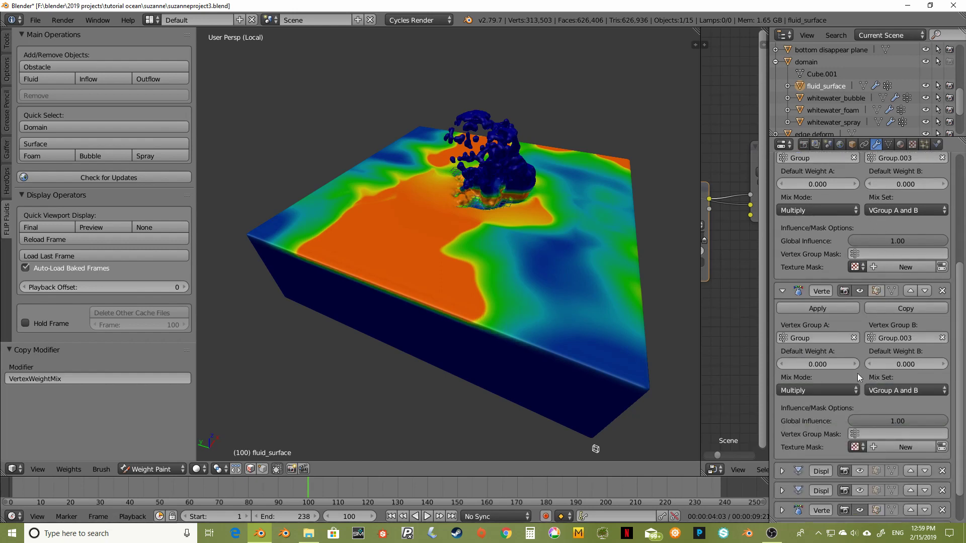
{"action": "left_click", "coordinate": [816, 337]}
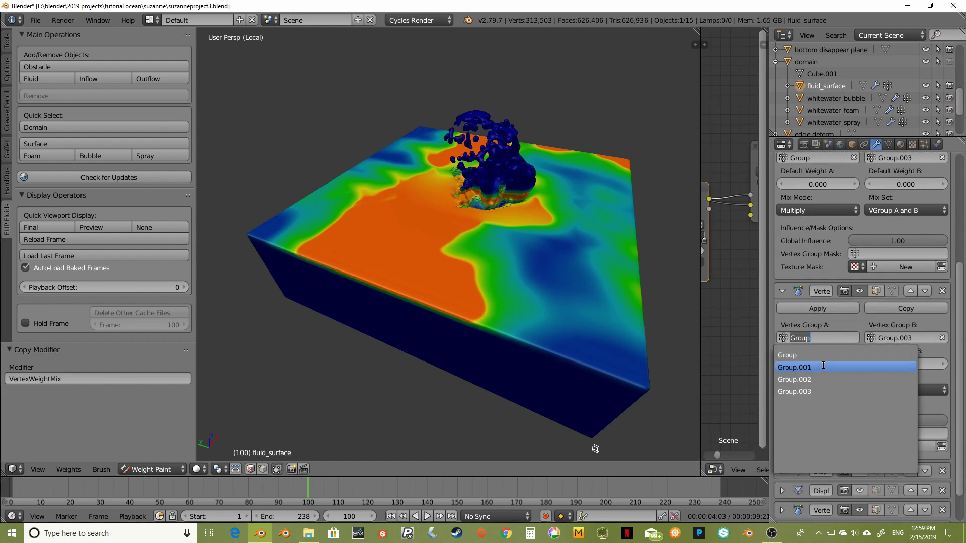
{"action": "left_click", "coordinate": [824, 366]}
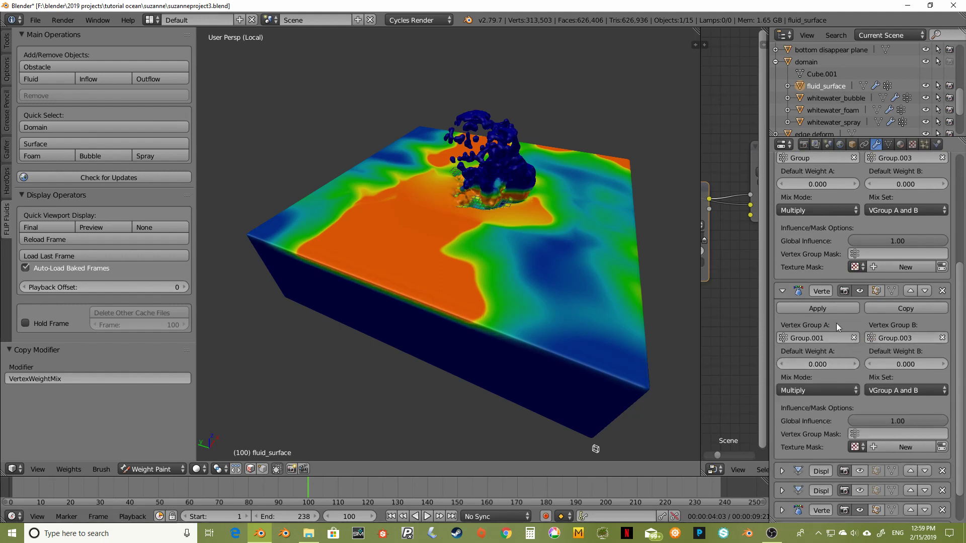
Show fluid_surface's mesh data, preview Group.001's weights, then make Group the active vertex group again
{"action": "left_click", "coordinate": [888, 145]}
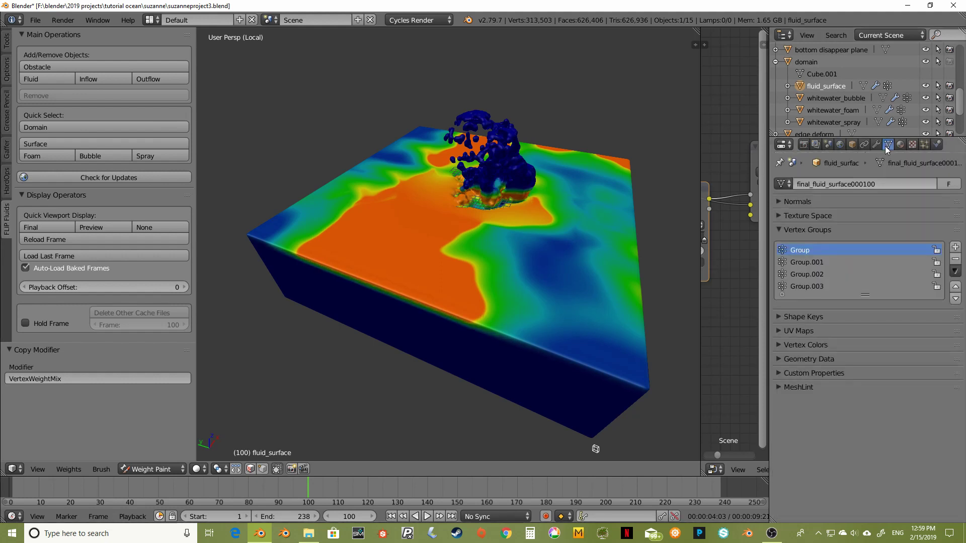
{"action": "left_click", "coordinate": [808, 264]}
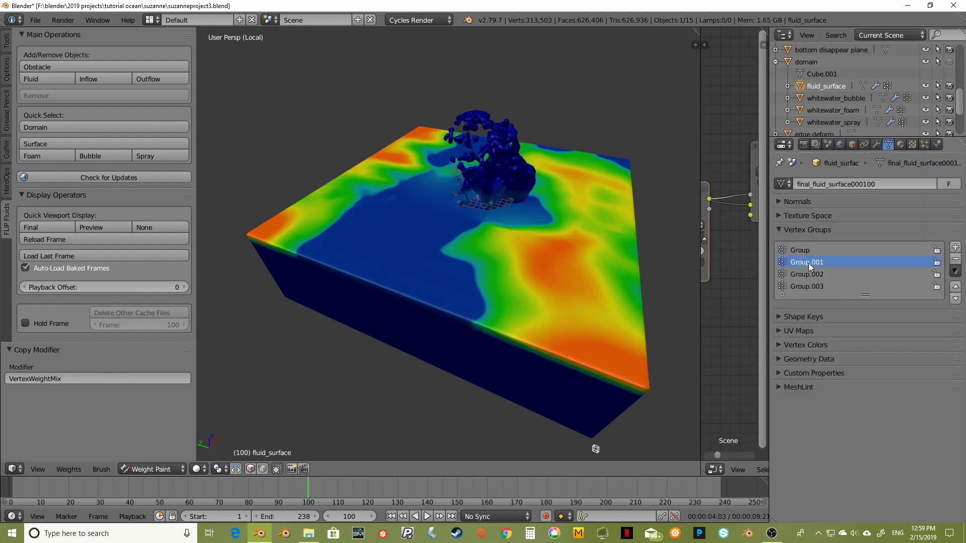
{"action": "left_click", "coordinate": [801, 252]}
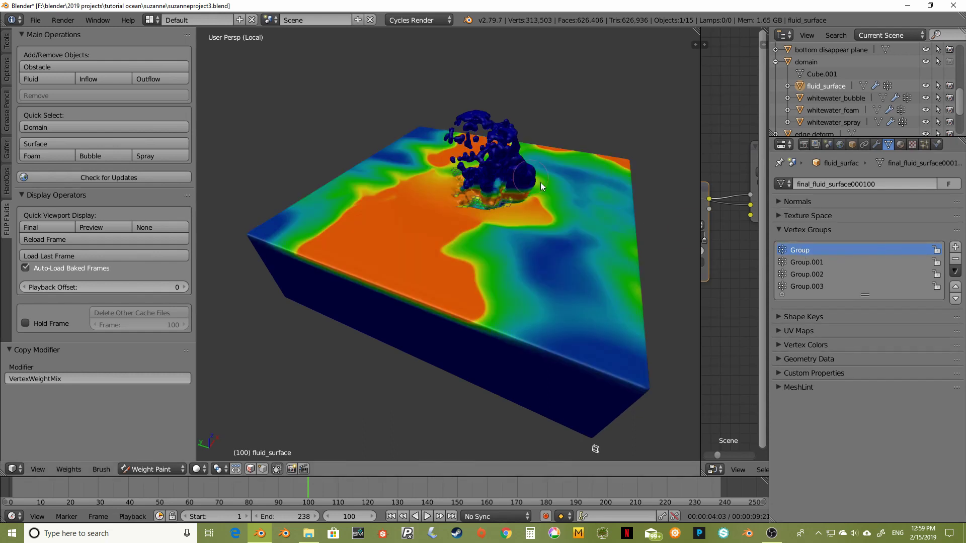
{"action": "mouse_move", "coordinate": [524, 242]}
{"action": "middle_mouse_down"}
{"action": "mouse_move", "coordinate": [409, 161]}
{"action": "mouse_move", "coordinate": [475, 294]}
{"action": "mouse_move", "coordinate": [499, 272]}
{"action": "middle_mouse_up"}
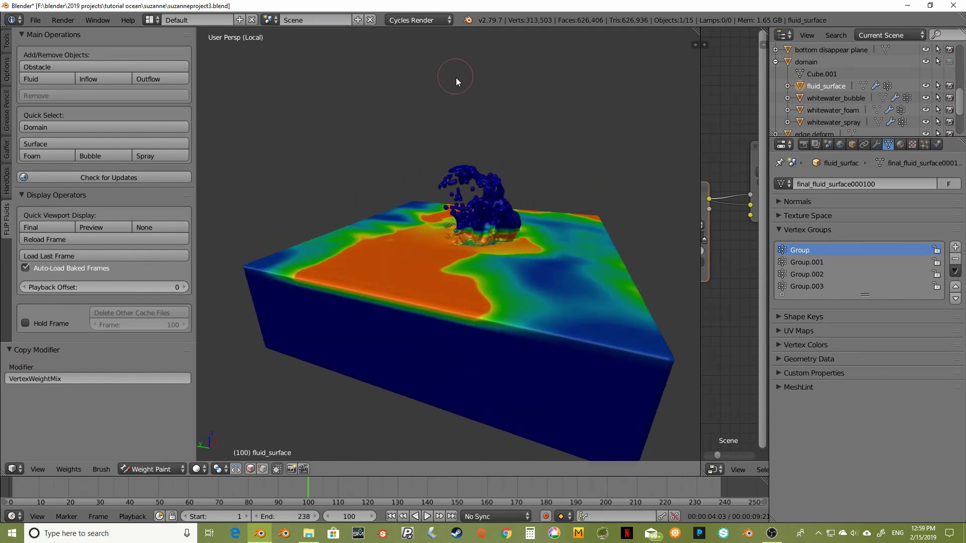
{"action": "middle_click_drag", "start_coordinate": [486, 207], "coordinate": [500, 224]}
{"action": "scroll", "coordinate": [510, 237], "scroll_direction": "up", "scroll_amount": 4}
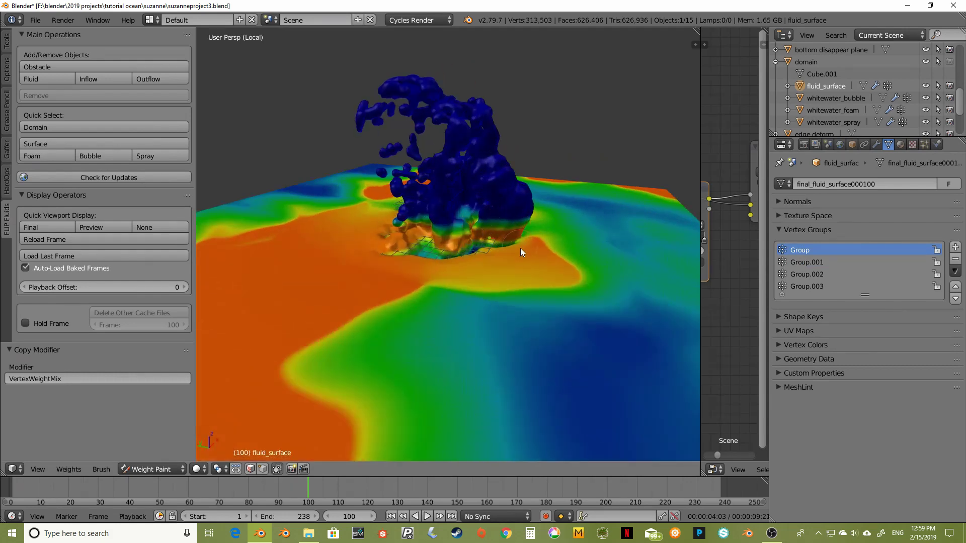
{"action": "scroll", "coordinate": [520, 250], "scroll_direction": "down", "scroll_amount": 4}
Collapse the Vertex Groups panel and orbit around the fluid box
{"action": "left_click", "coordinate": [780, 229]}
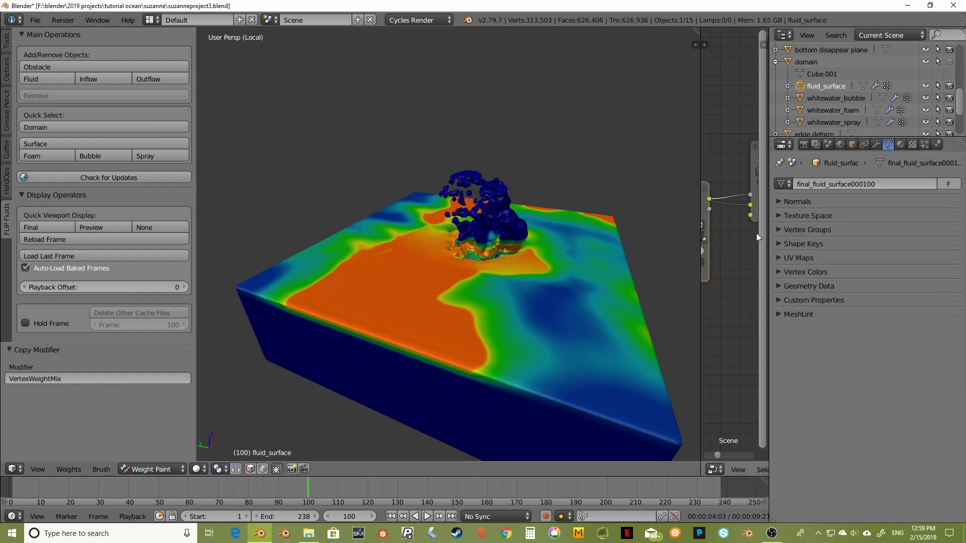
{"action": "mouse_move", "coordinate": [438, 301]}
{"action": "middle_mouse_down"}
{"action": "mouse_move", "coordinate": [453, 323]}
{"action": "mouse_move", "coordinate": [487, 279]}
{"action": "mouse_move", "coordinate": [460, 252]}
{"action": "mouse_move", "coordinate": [496, 213]}
{"action": "mouse_move", "coordinate": [496, 228]}
{"action": "middle_mouse_up"}
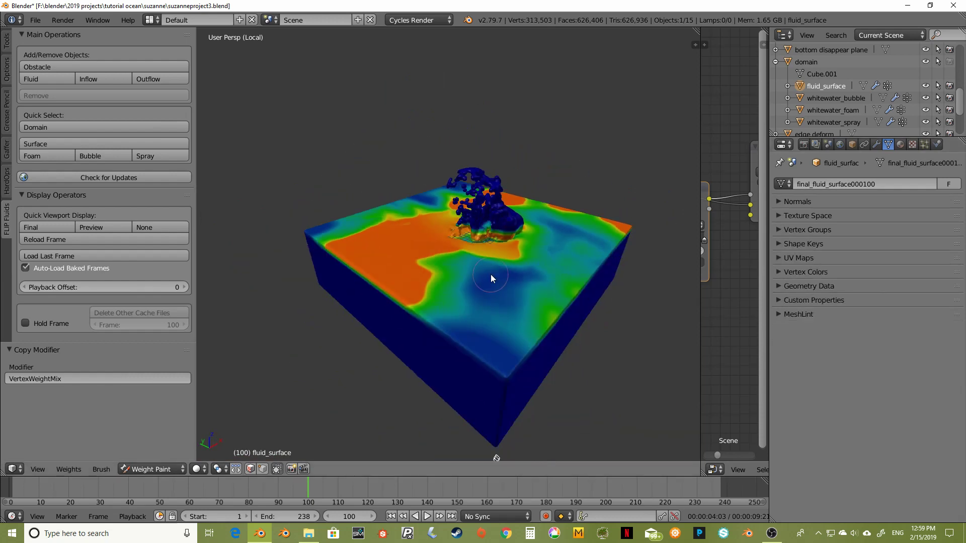
{"action": "middle_click_drag", "start_coordinate": [491, 278], "coordinate": [503, 274]}
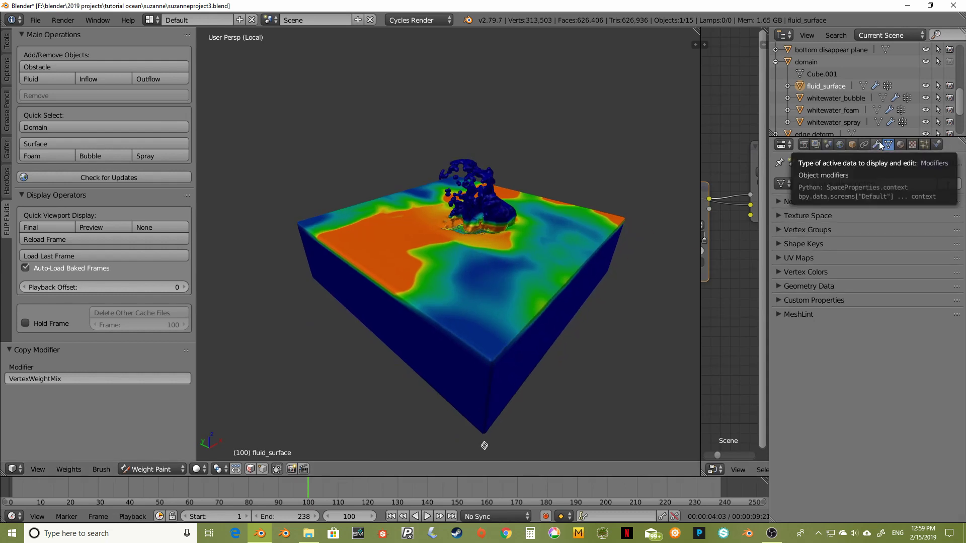
{"action": "middle_click_drag", "start_coordinate": [470, 241], "coordinate": [467, 248]}
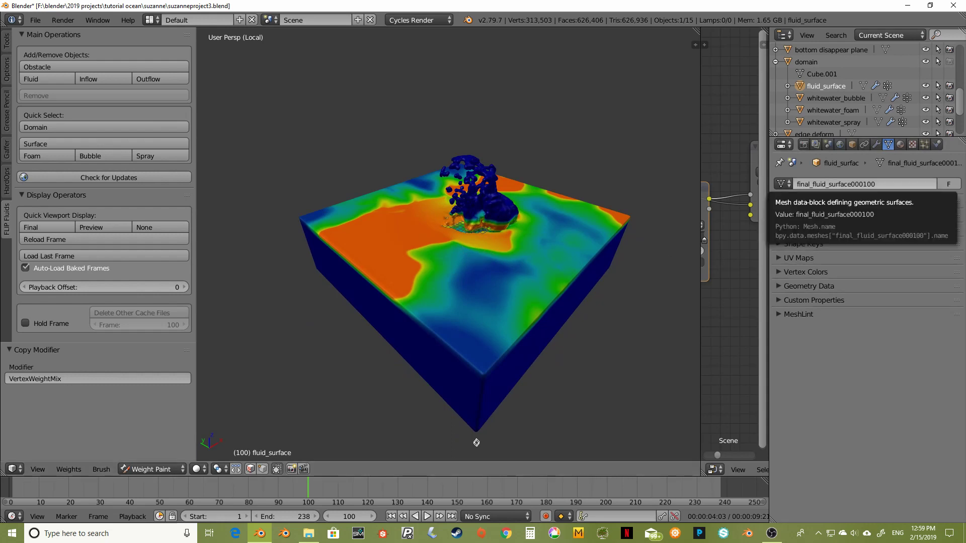
{"action": "middle_click_drag", "start_coordinate": [440, 272], "coordinate": [461, 260]}
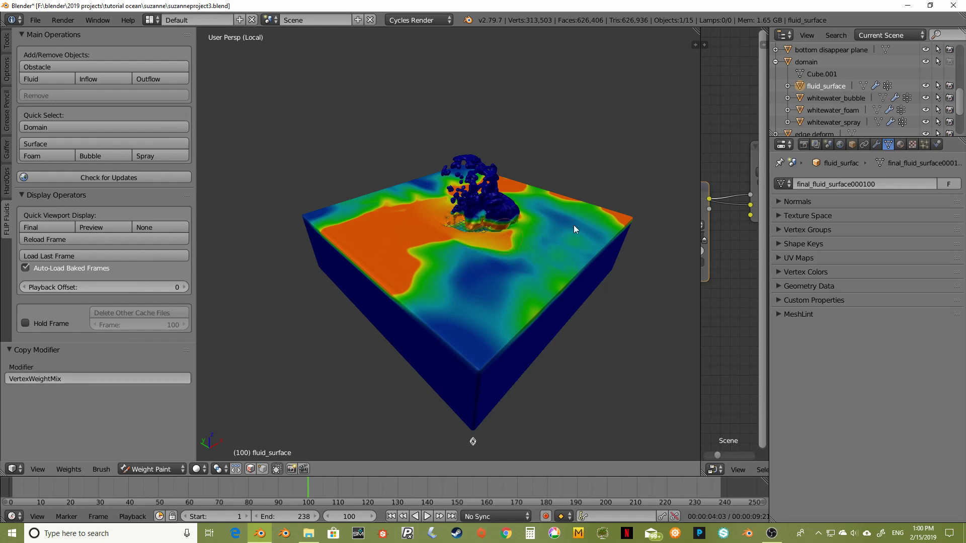
Back in the modifier stack, collapse both Vertex Weight Mix panels
{"action": "left_click", "coordinate": [876, 144]}
{"action": "scroll", "coordinate": [914, 240], "scroll_direction": "up", "scroll_amount": 2}
{"action": "scroll", "coordinate": [862, 225], "scroll_direction": "up", "scroll_amount": 2}
{"action": "left_click", "coordinate": [782, 280]}
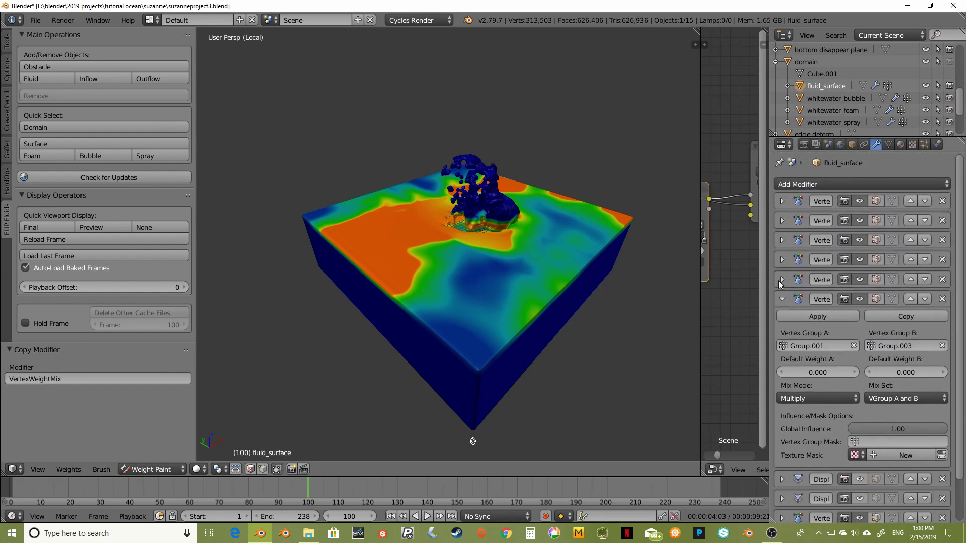
{"action": "left_click", "coordinate": [783, 299]}
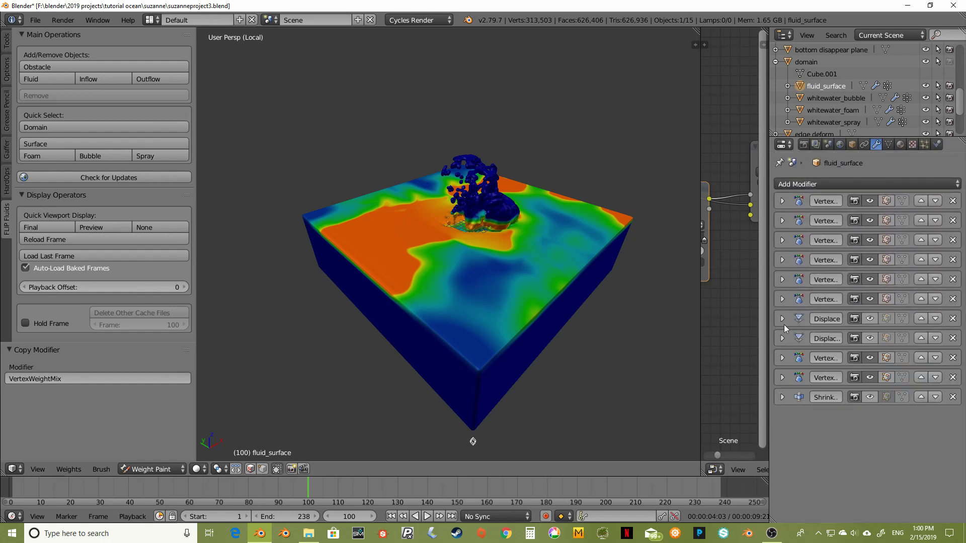
Re-enable both Displace modifiers in the viewport and switch to Object Mode
{"action": "left_click", "coordinate": [868, 336]}
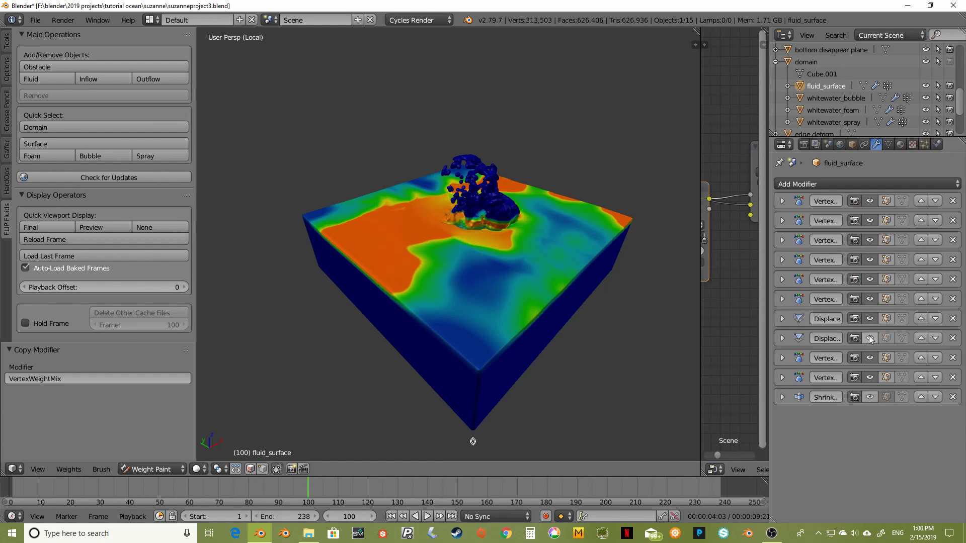
{"action": "left_click", "coordinate": [868, 337]}
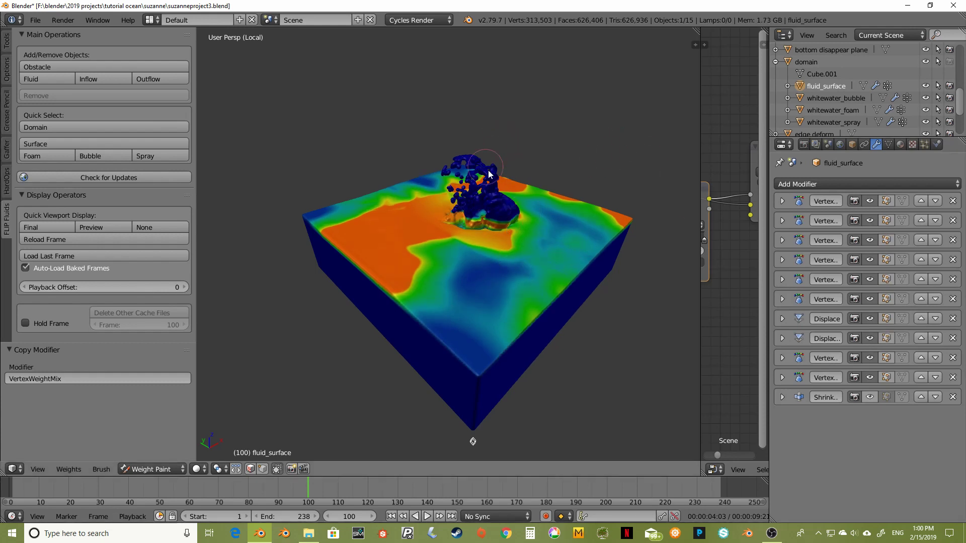
{"action": "left_click", "coordinate": [152, 469]}
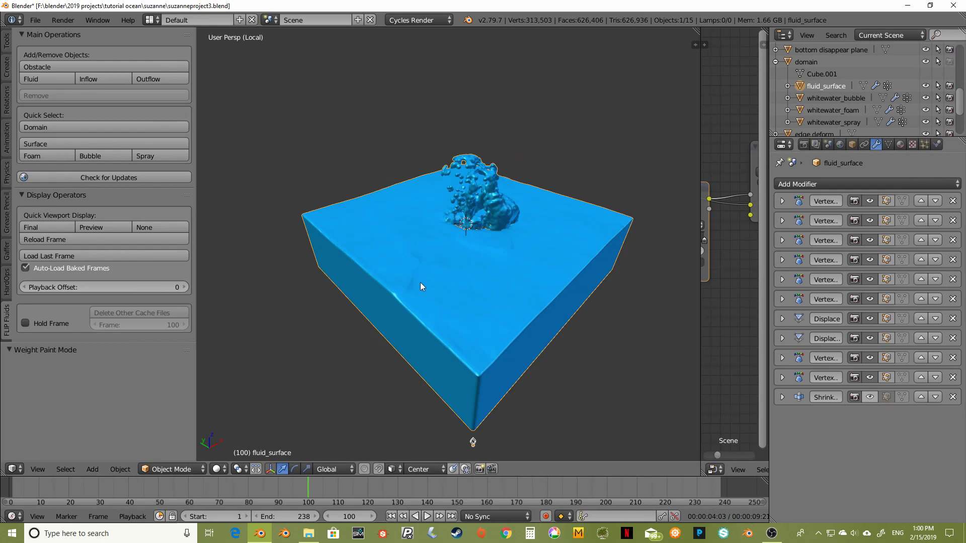
Orbit the isolated fluid surface, then leave local view to show the whole scene
{"action": "middle_click_drag", "start_coordinate": [446, 248], "coordinate": [459, 308]}
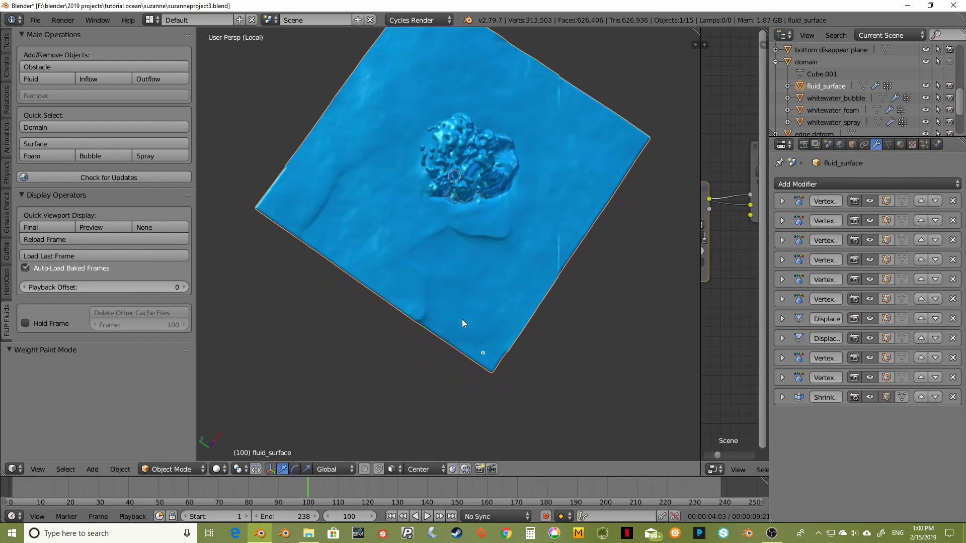
{"action": "middle_click_drag", "start_coordinate": [463, 322], "coordinate": [458, 317]}
{"action": "middle_click_drag", "start_coordinate": [307, 156], "coordinate": [559, 318]}
{"action": "middle_click_drag", "start_coordinate": [539, 249], "coordinate": [508, 216]}
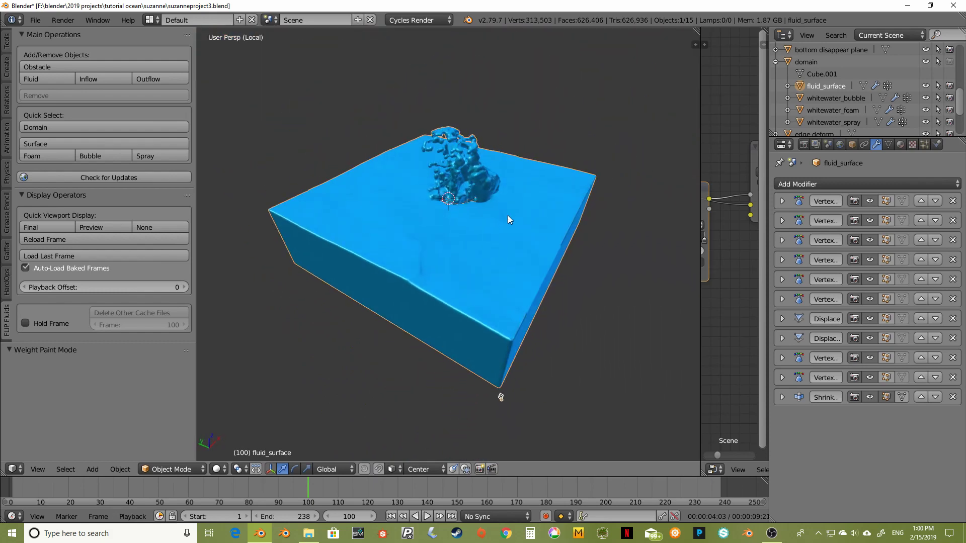
{"action": "key", "text": "KP_Divide"}
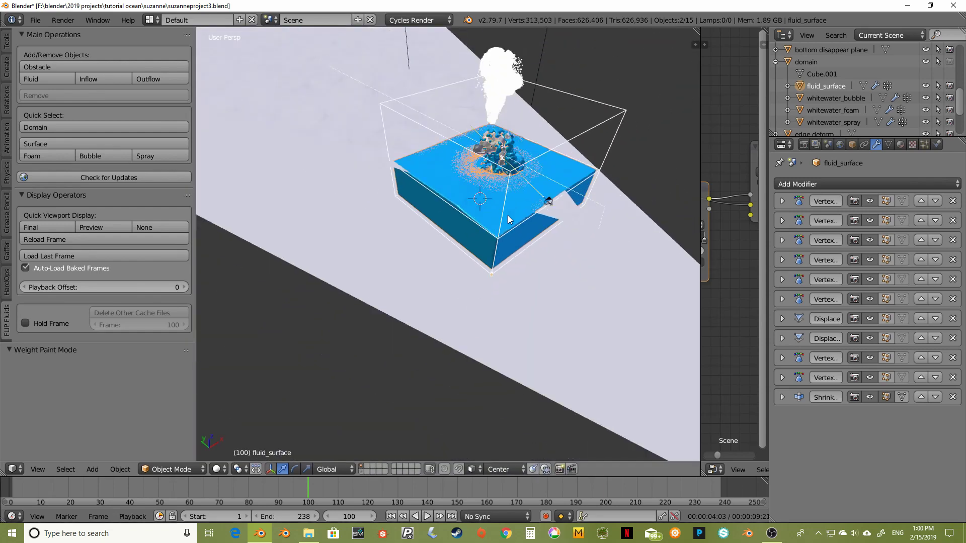
Orbit around the full fluid domain and set the current frame to 100
{"action": "middle_click_drag", "start_coordinate": [508, 215], "coordinate": [472, 171]}
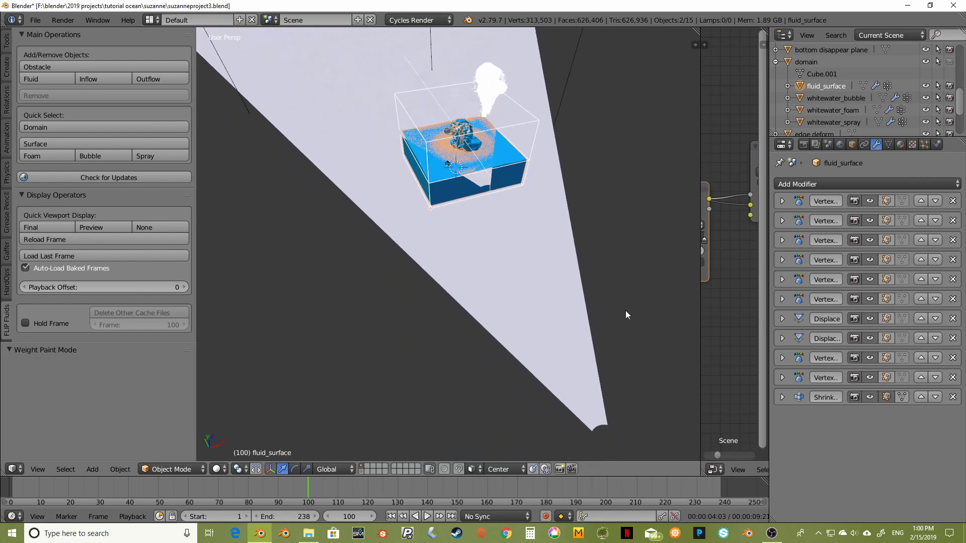
{"action": "left_click", "coordinate": [349, 516]}
{"action": "type", "text": "100"}
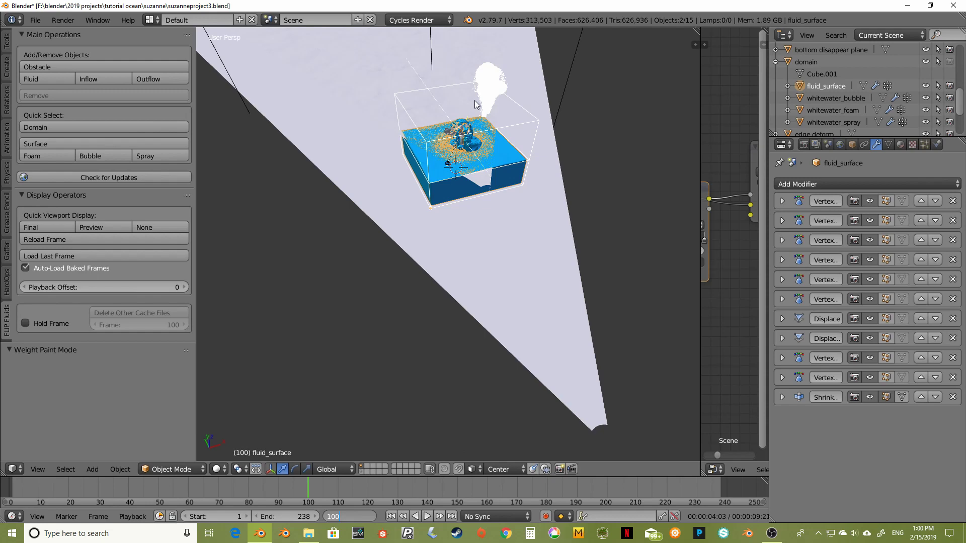
{"action": "key", "text": "Return"}
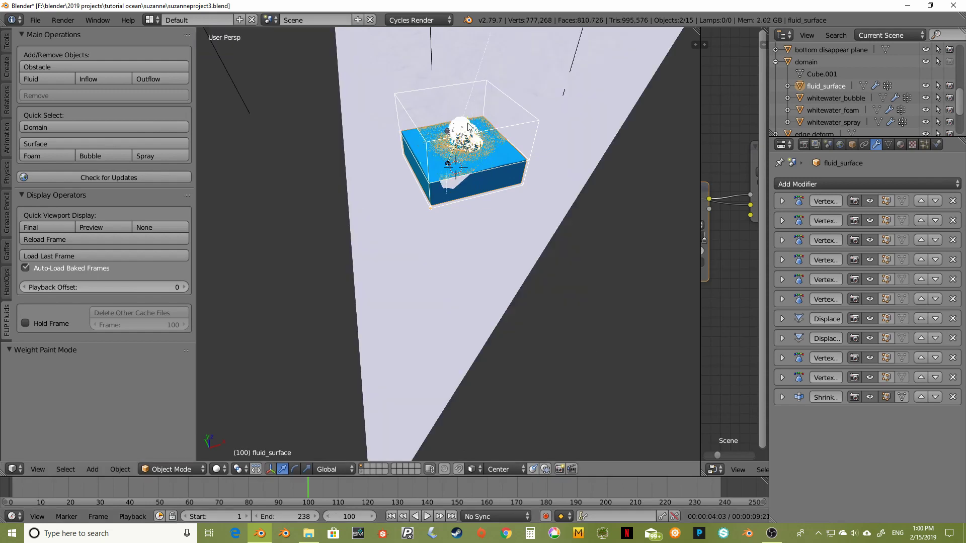
{"action": "scroll", "coordinate": [480, 183], "scroll_direction": "up", "scroll_amount": 3}
{"action": "middle_click_drag", "start_coordinate": [475, 202], "coordinate": [499, 194]}
{"action": "key", "text": "KP_0"}
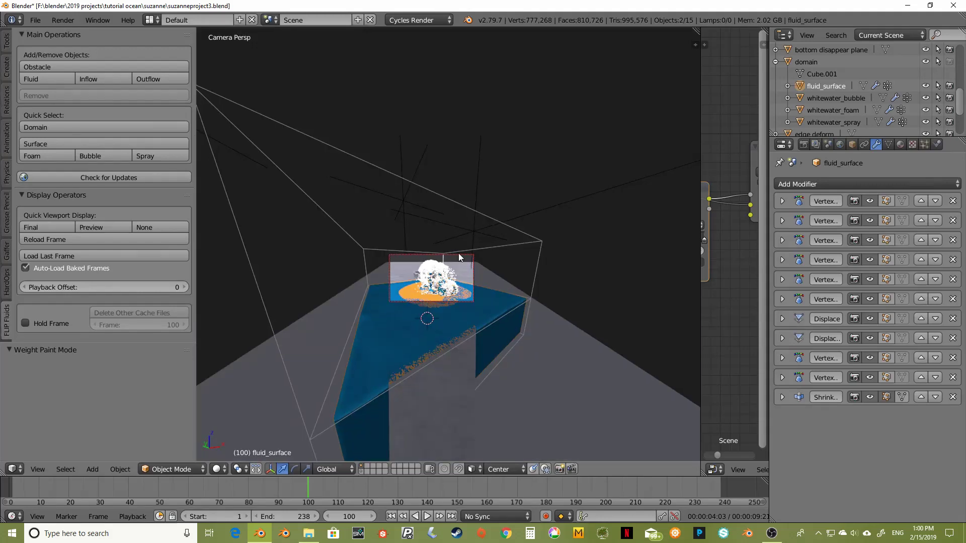
{"action": "scroll", "coordinate": [500, 194], "scroll_direction": "up", "scroll_amount": 8}
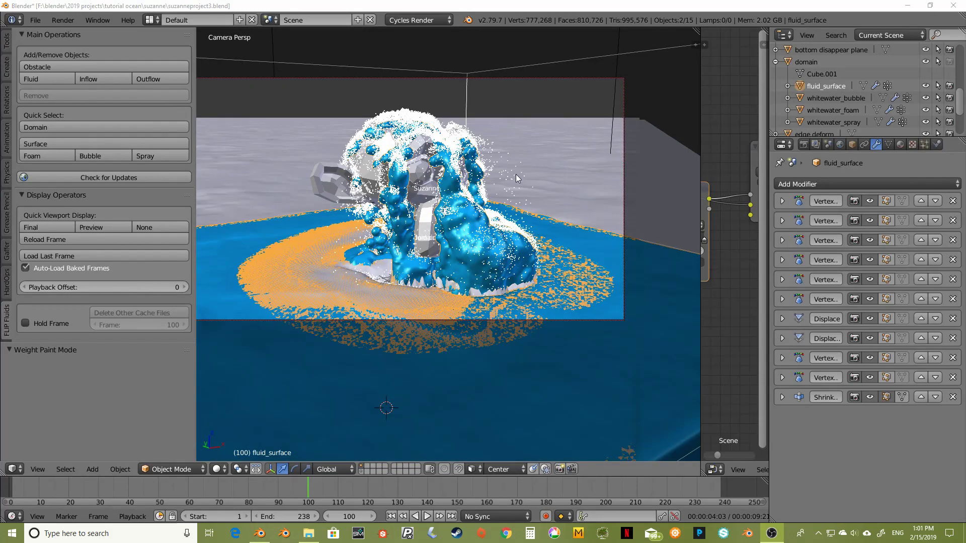
{"action": "scroll", "coordinate": [516, 174], "scroll_direction": "down", "scroll_amount": 2}
{"action": "middle_click_drag", "start_coordinate": [515, 174], "coordinate": [532, 202]}
{"action": "scroll", "coordinate": [463, 221], "scroll_direction": "up", "scroll_amount": 2}
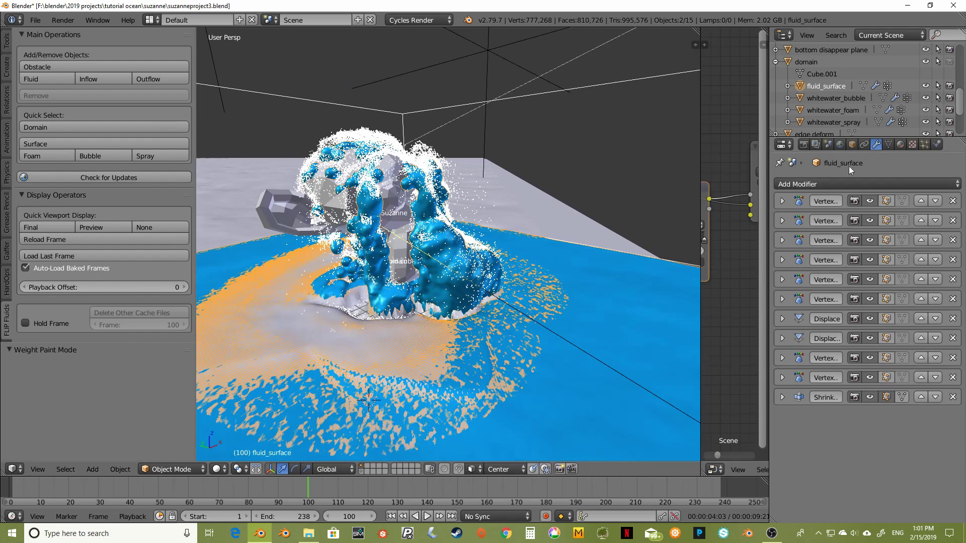
Select whitewater_spray, whitewater_foam and whitewater_bubble with fluid_surface active, then link its modifiers with Ctrl+L
{"action": "left_click", "coordinate": [821, 121]}
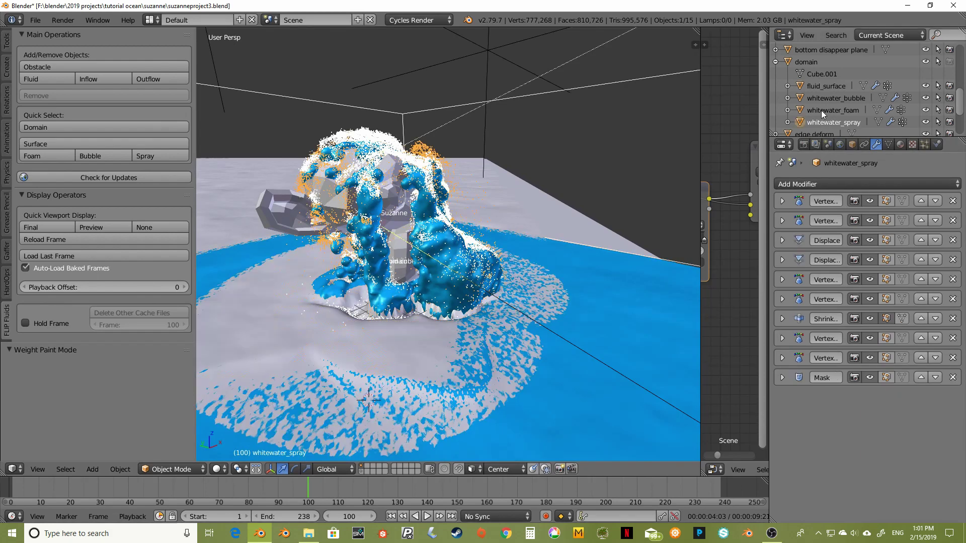
{"action": "left_click", "coordinate": [821, 110], "text": "shift"}
{"action": "left_click", "coordinate": [827, 98], "text": "shift"}
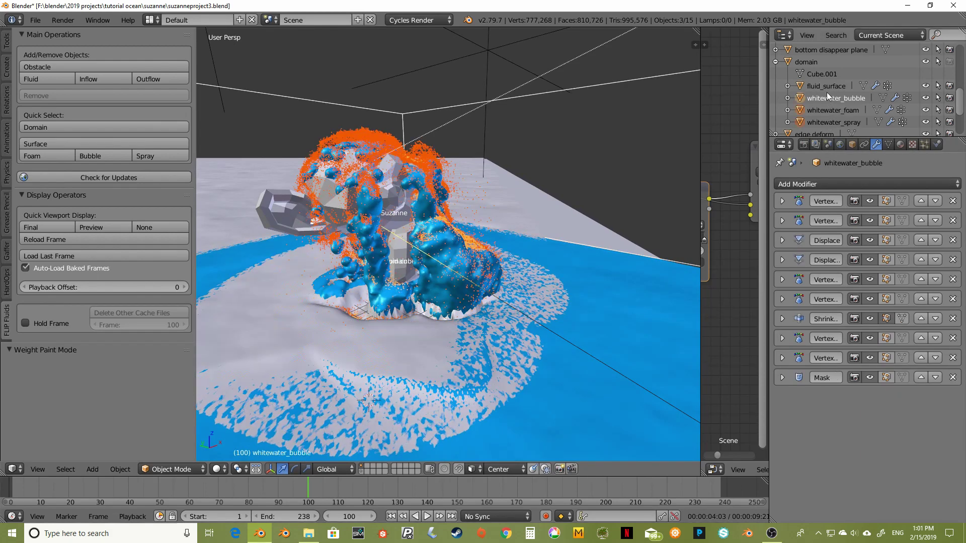
{"action": "left_click", "coordinate": [823, 86], "text": "shift"}
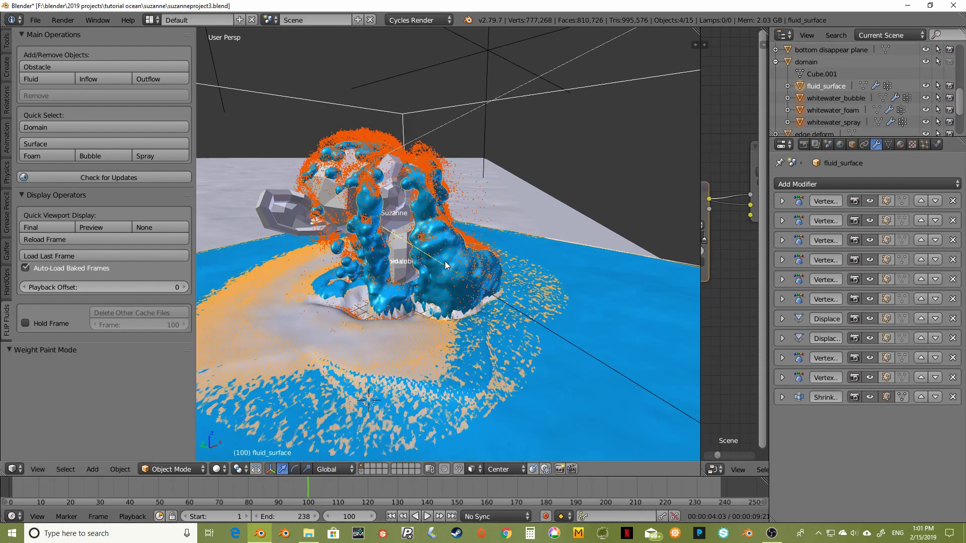
{"action": "middle_click_drag", "start_coordinate": [443, 236], "coordinate": [467, 233]}
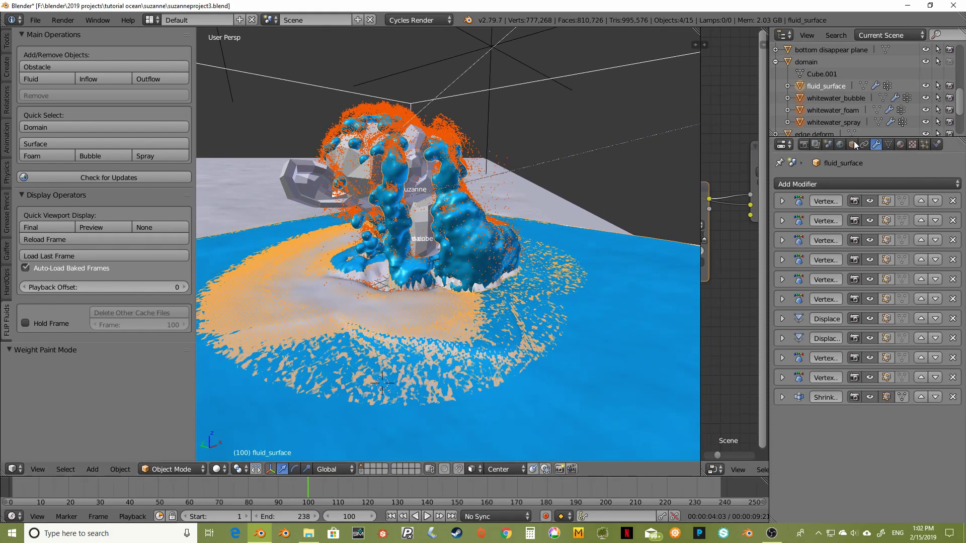
{"action": "left_click", "coordinate": [823, 122]}
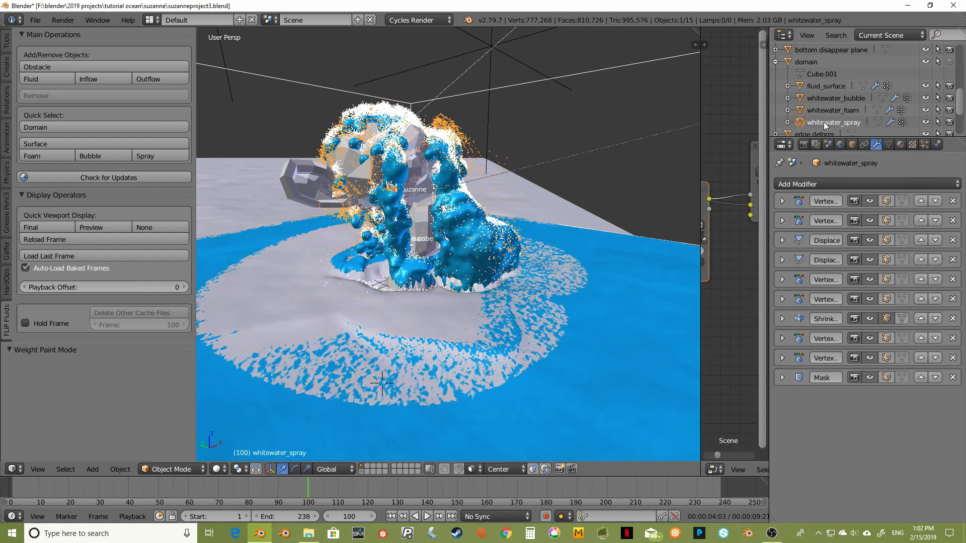
{"action": "left_click", "coordinate": [823, 111], "text": "shift"}
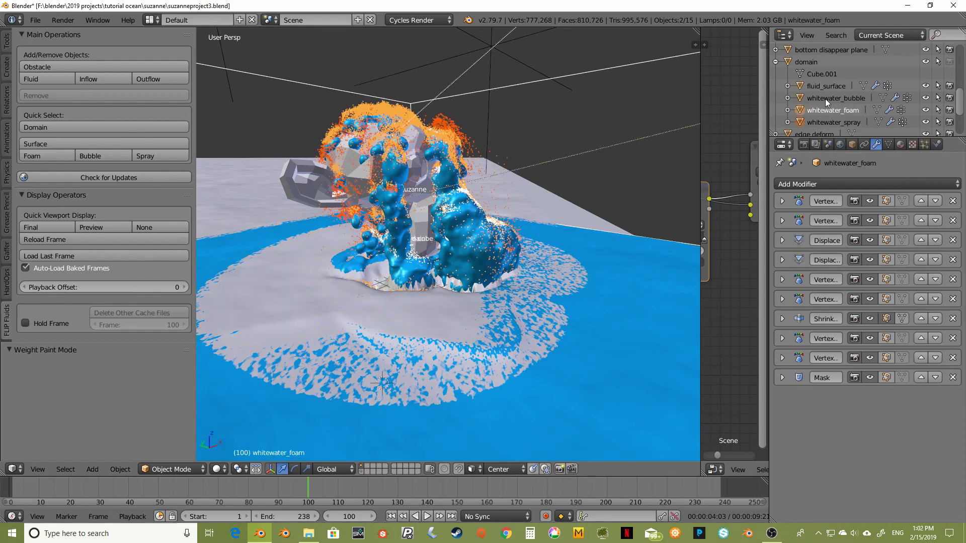
{"action": "left_click", "coordinate": [825, 97], "text": "shift"}
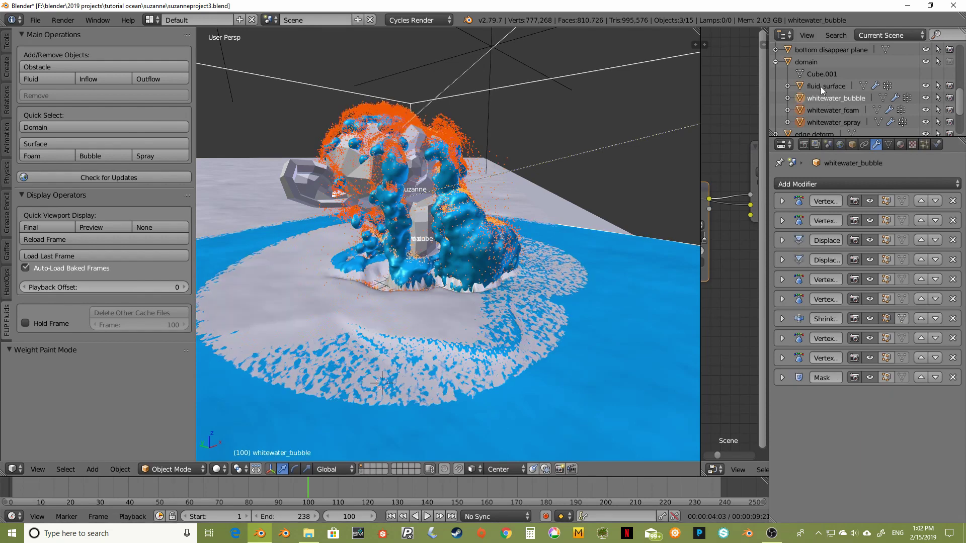
{"action": "left_click", "coordinate": [820, 87], "text": "shift"}
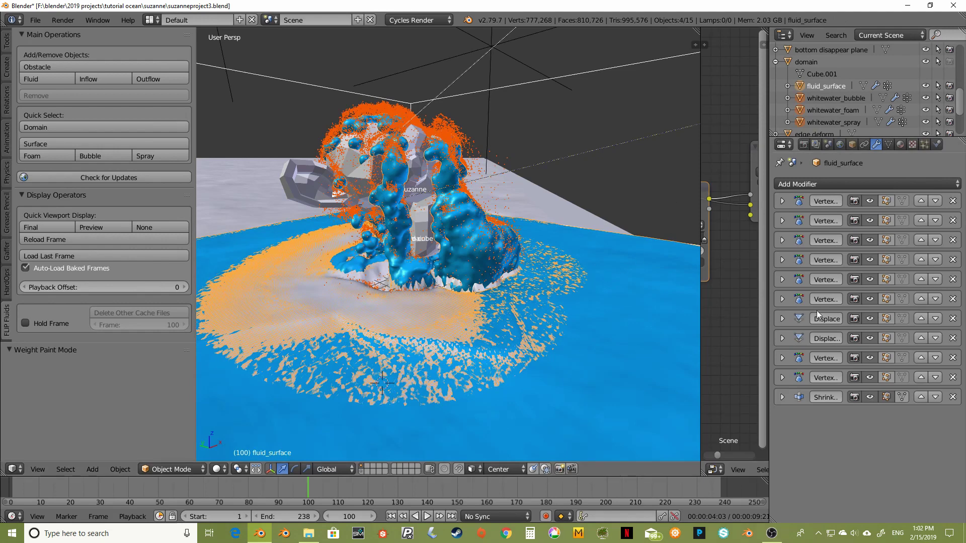
{"action": "key", "text": "ctrl+l"}
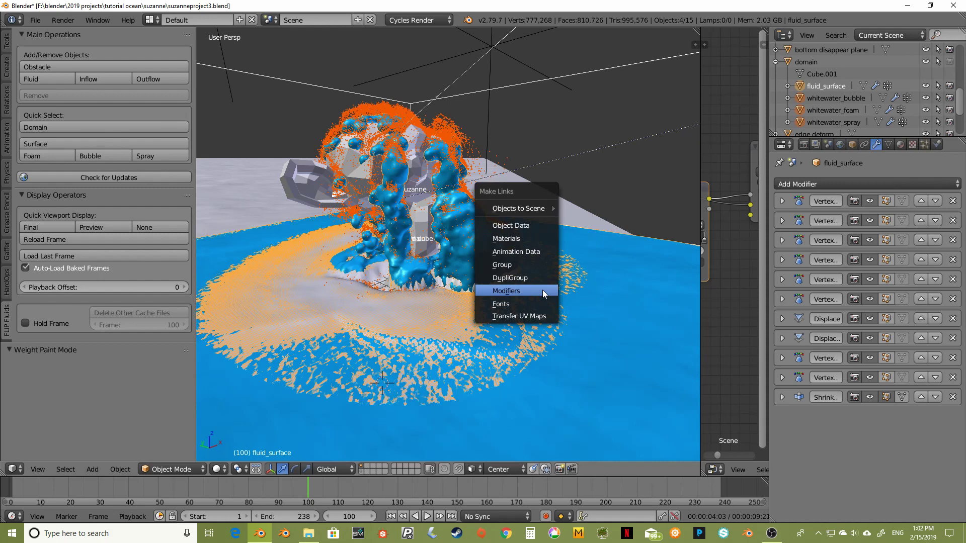
{"action": "key", "text": "Return"}
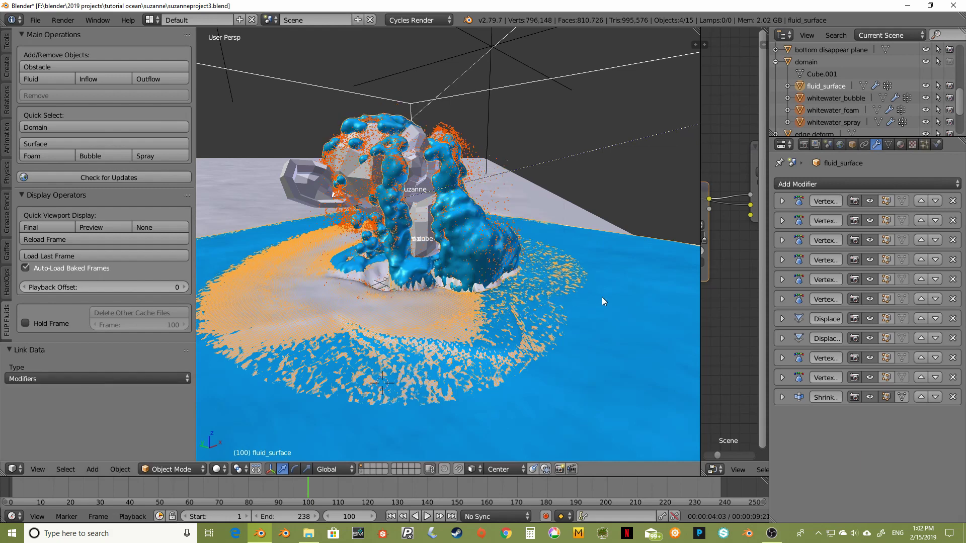
Select whitewater_bubble to view its vertex groups Group through Group.003, orbiting over the splash
{"action": "middle_click_drag", "start_coordinate": [453, 68], "coordinate": [370, 165]}
{"action": "scroll", "coordinate": [428, 151], "scroll_direction": "up", "scroll_amount": 5}
{"action": "scroll", "coordinate": [428, 151], "scroll_direction": "down", "scroll_amount": 5}
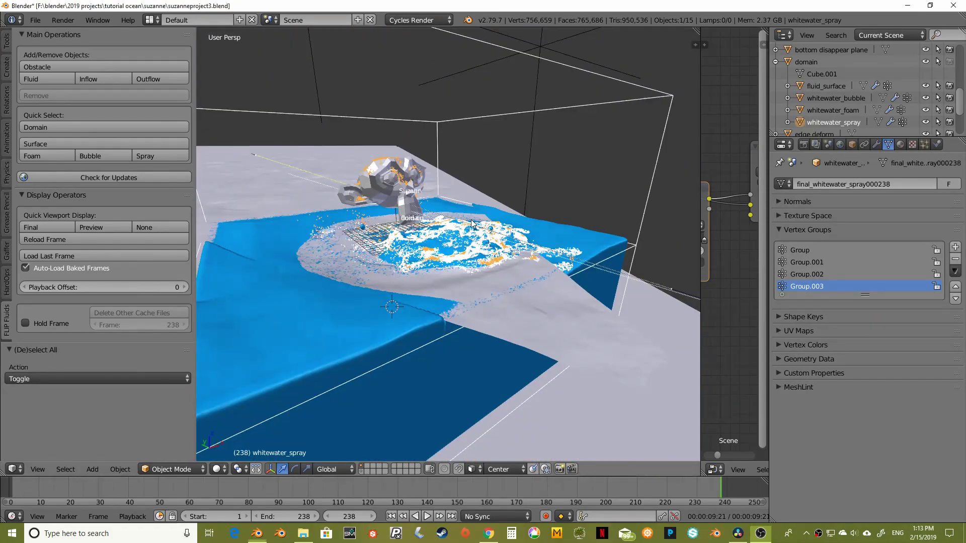
{"action": "middle_click_drag", "start_coordinate": [468, 222], "coordinate": [498, 244]}
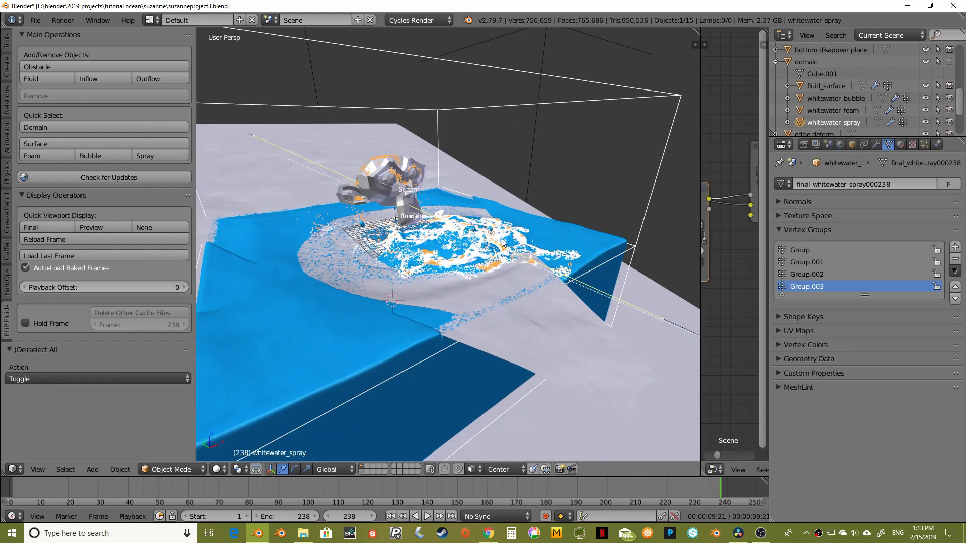
{"action": "left_click", "coordinate": [825, 110]}
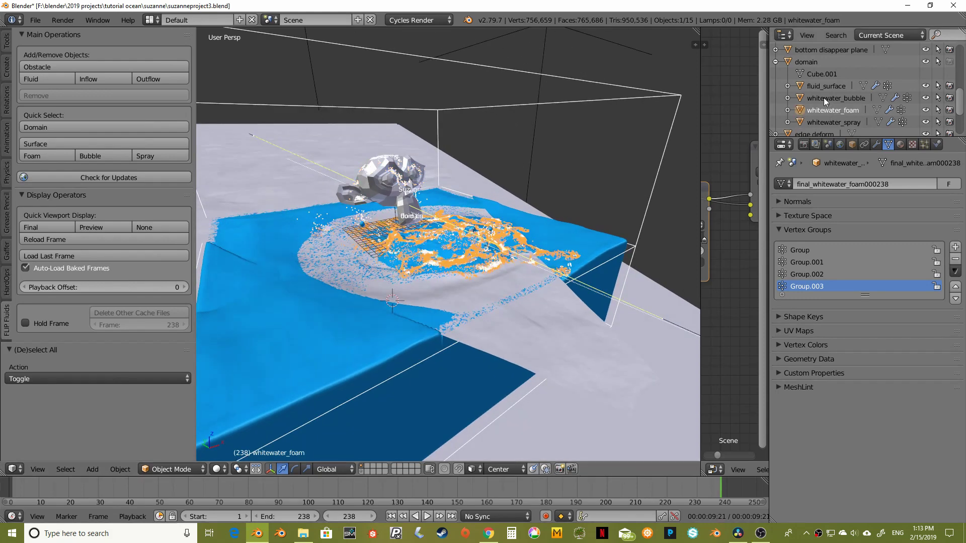
{"action": "left_click", "coordinate": [822, 97]}
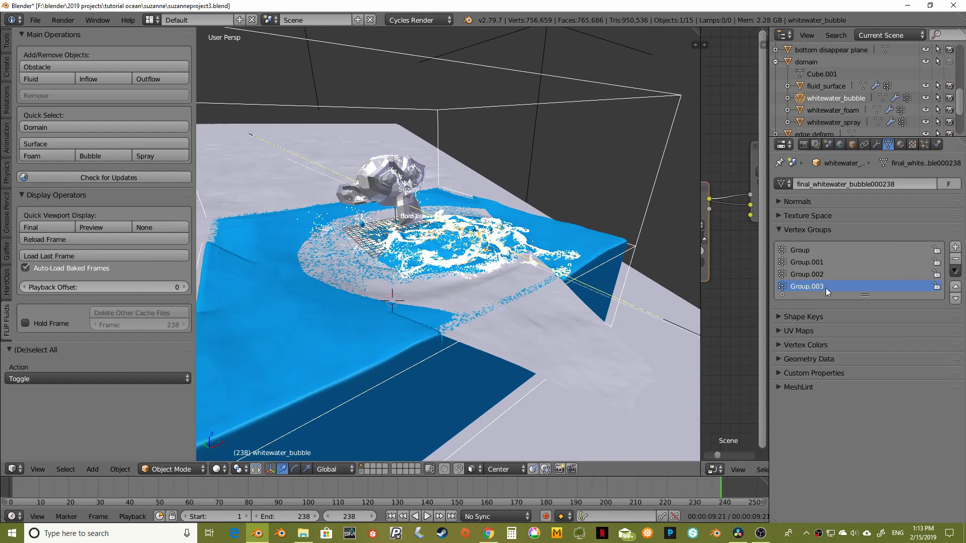
{"action": "middle_click_drag", "start_coordinate": [506, 255], "coordinate": [474, 266]}
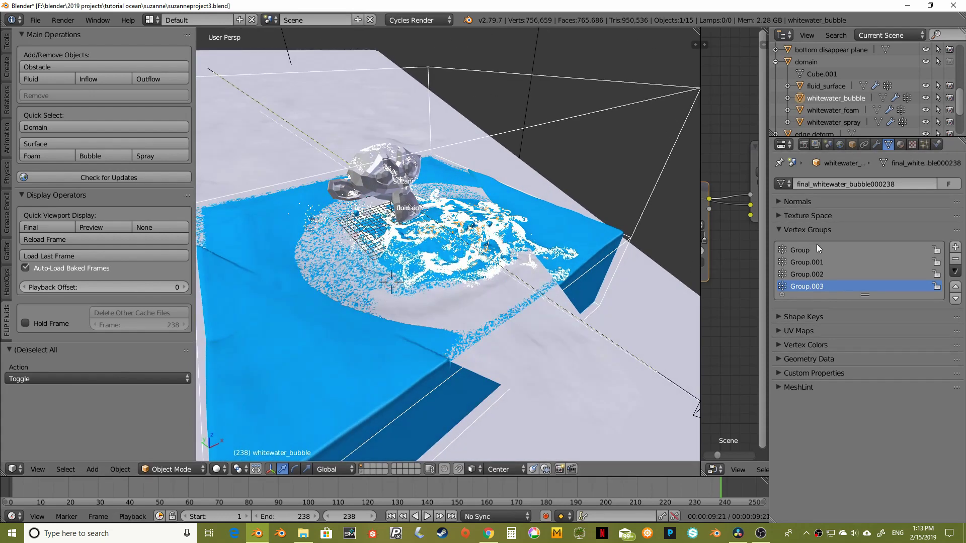
{"action": "middle_click_drag", "start_coordinate": [454, 321], "coordinate": [424, 306]}
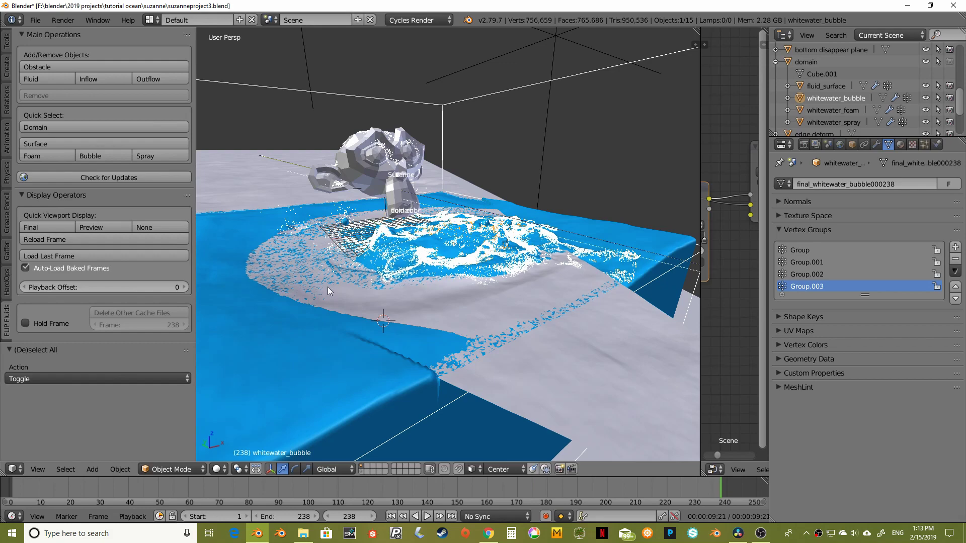
{"action": "middle_click_drag", "start_coordinate": [327, 285], "coordinate": [347, 261]}
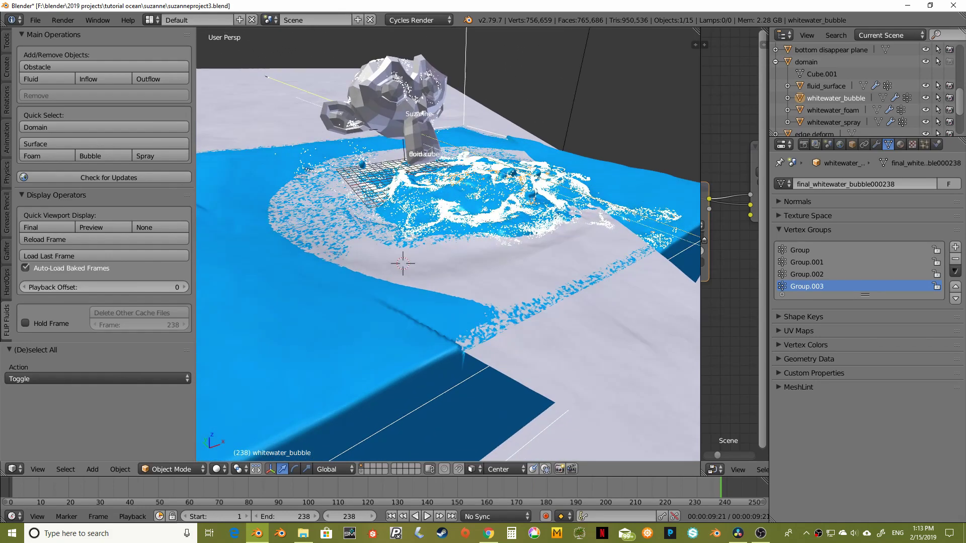